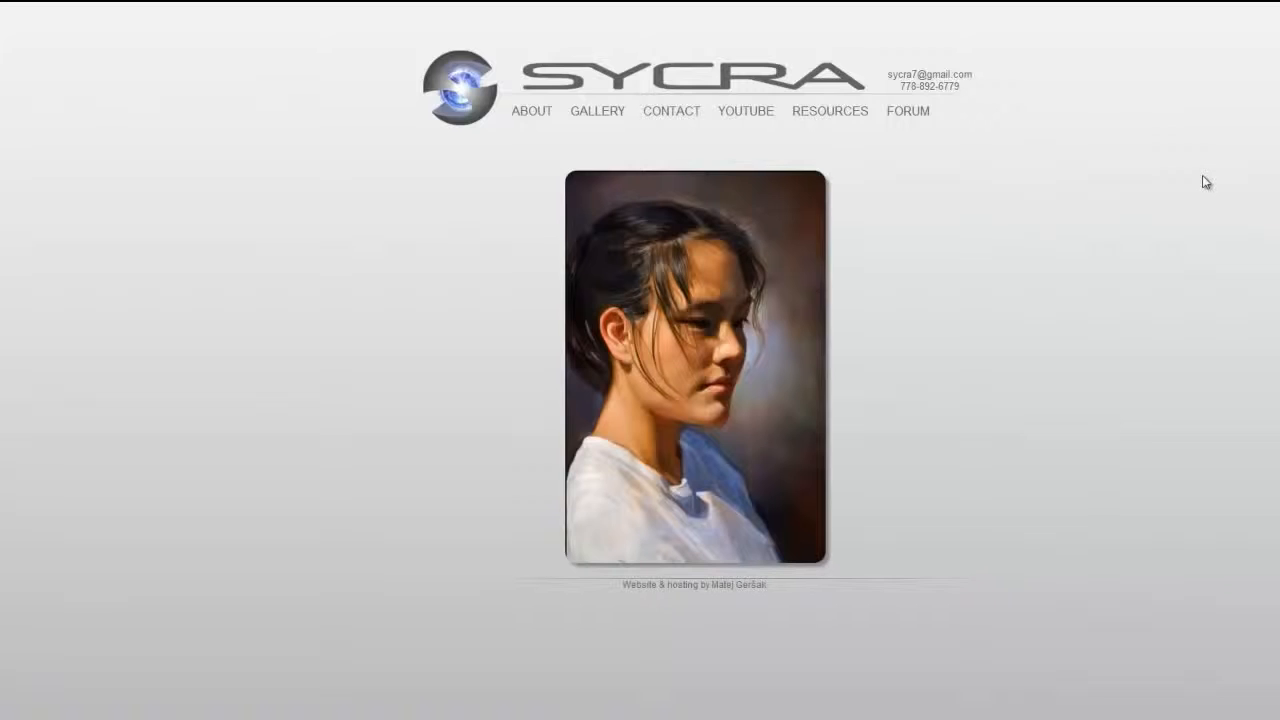
Open the Split Complementary Color Palette download image from the Resources page of the Sycra website
{"action": "left_click", "coordinate": [858, 116]}
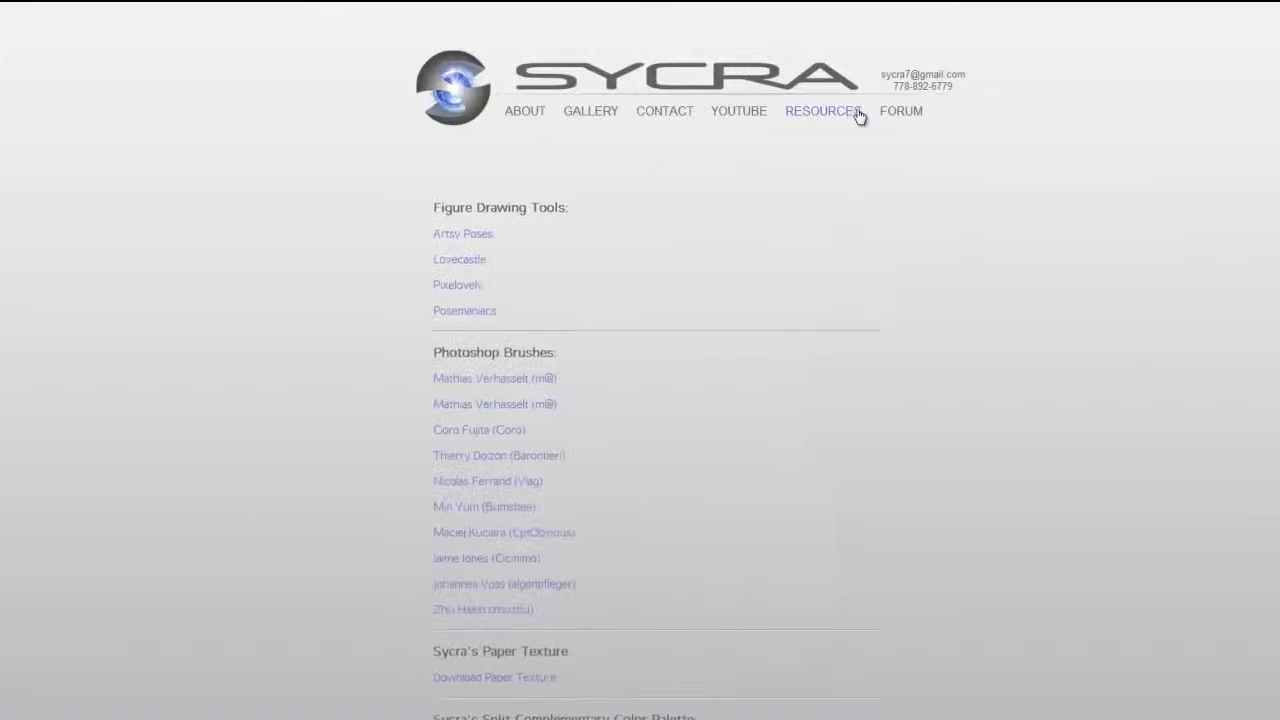
{"action": "scroll", "coordinate": [617, 123], "scroll_direction": "down", "scroll_amount": 3}
{"action": "scroll", "coordinate": [617, 123], "scroll_direction": "down", "scroll_amount": 8}
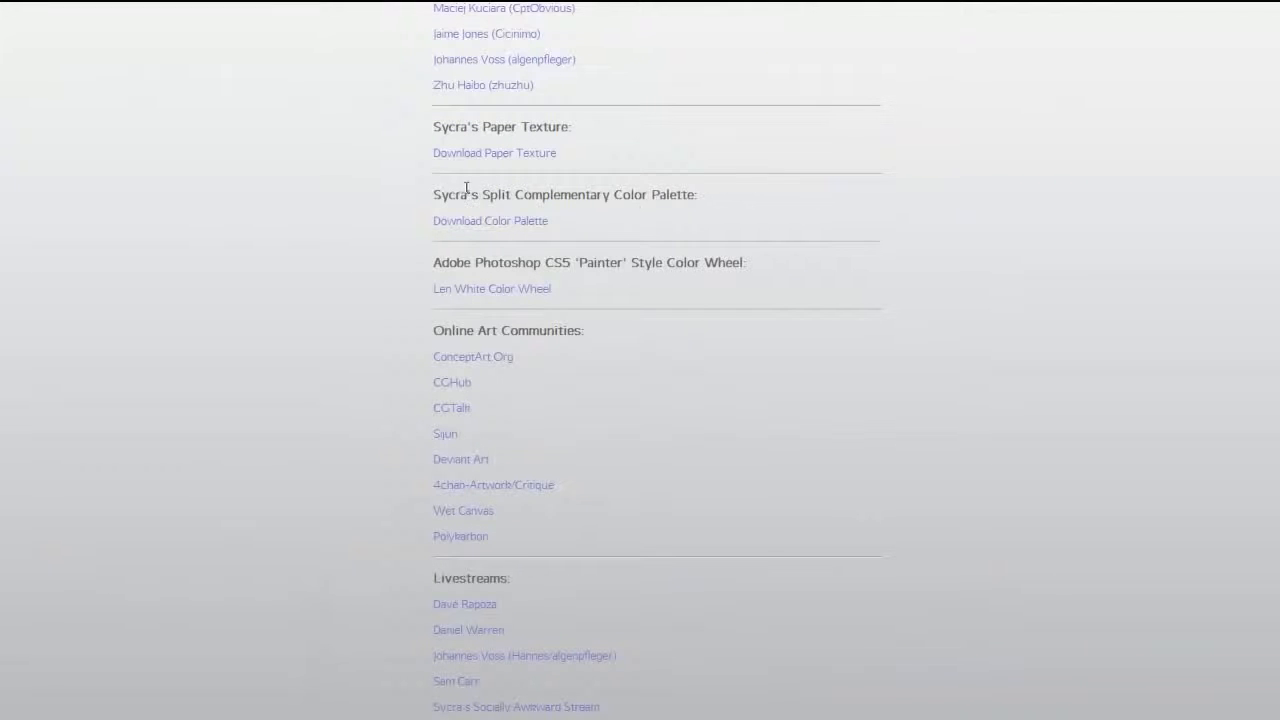
{"action": "left_click_drag", "start_coordinate": [432, 195], "coordinate": [708, 197]}
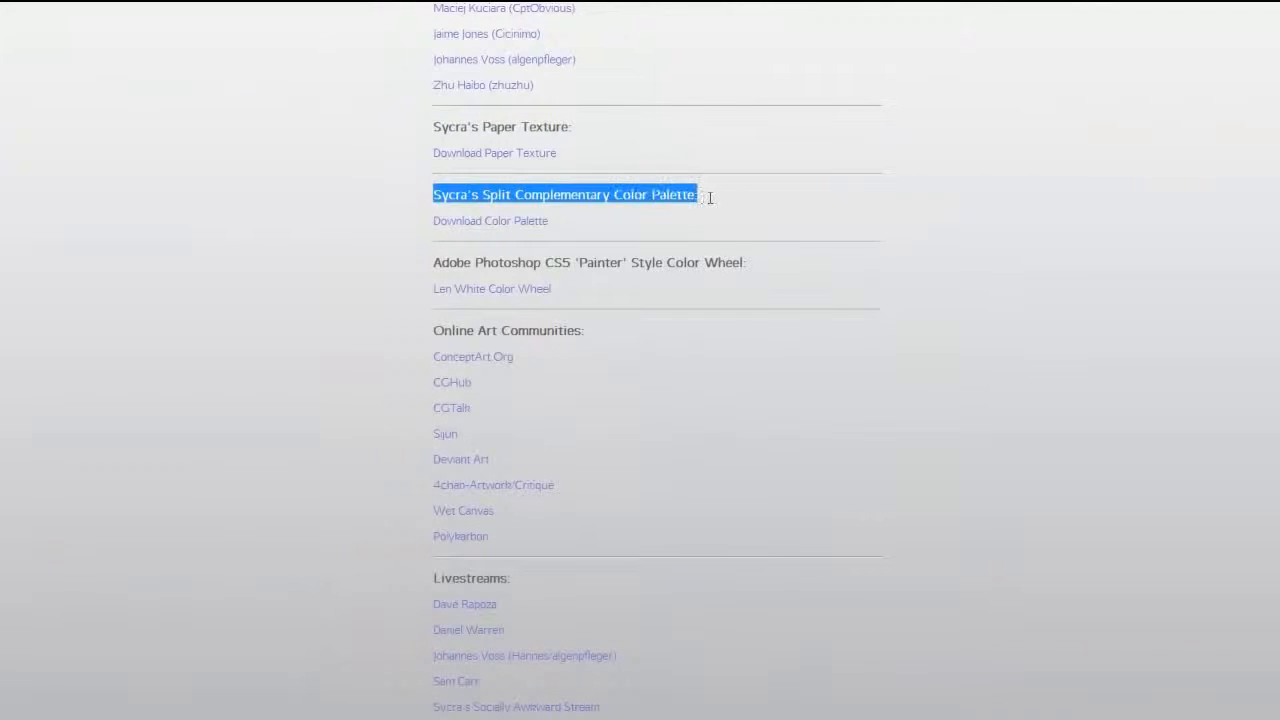
{"action": "left_click", "coordinate": [716, 201]}
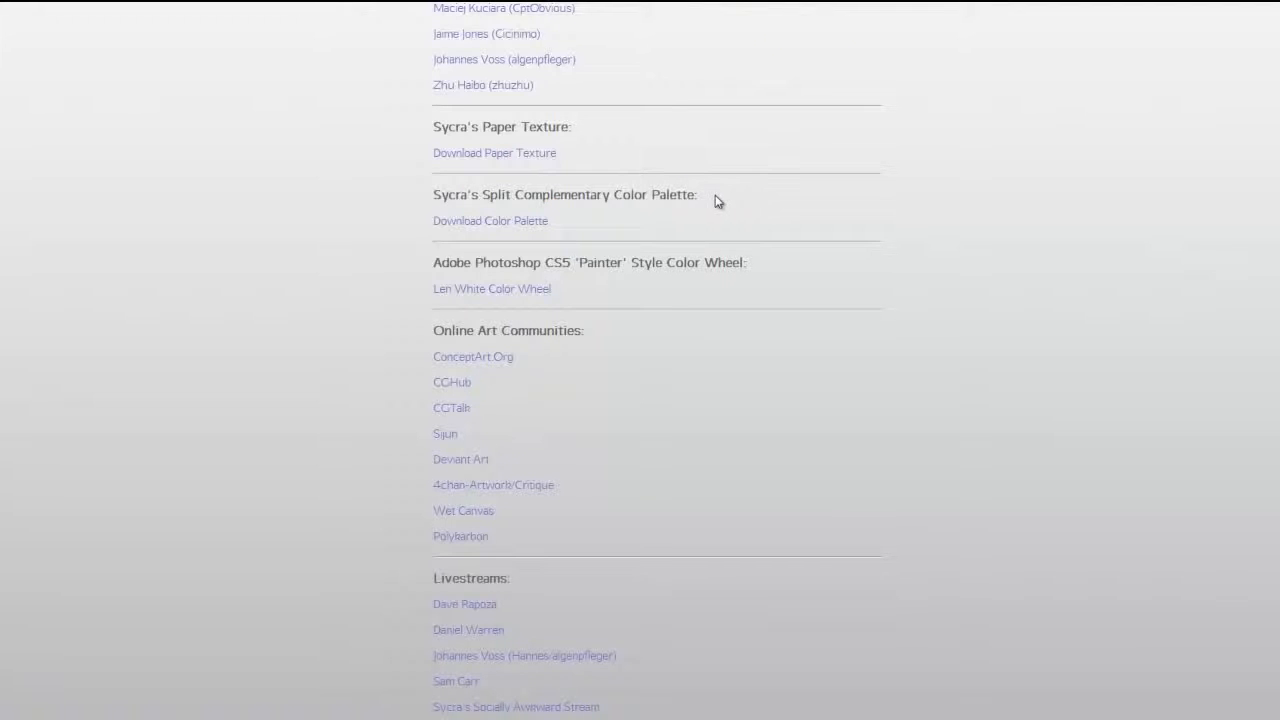
{"action": "left_click_drag", "start_coordinate": [716, 201], "coordinate": [443, 198]}
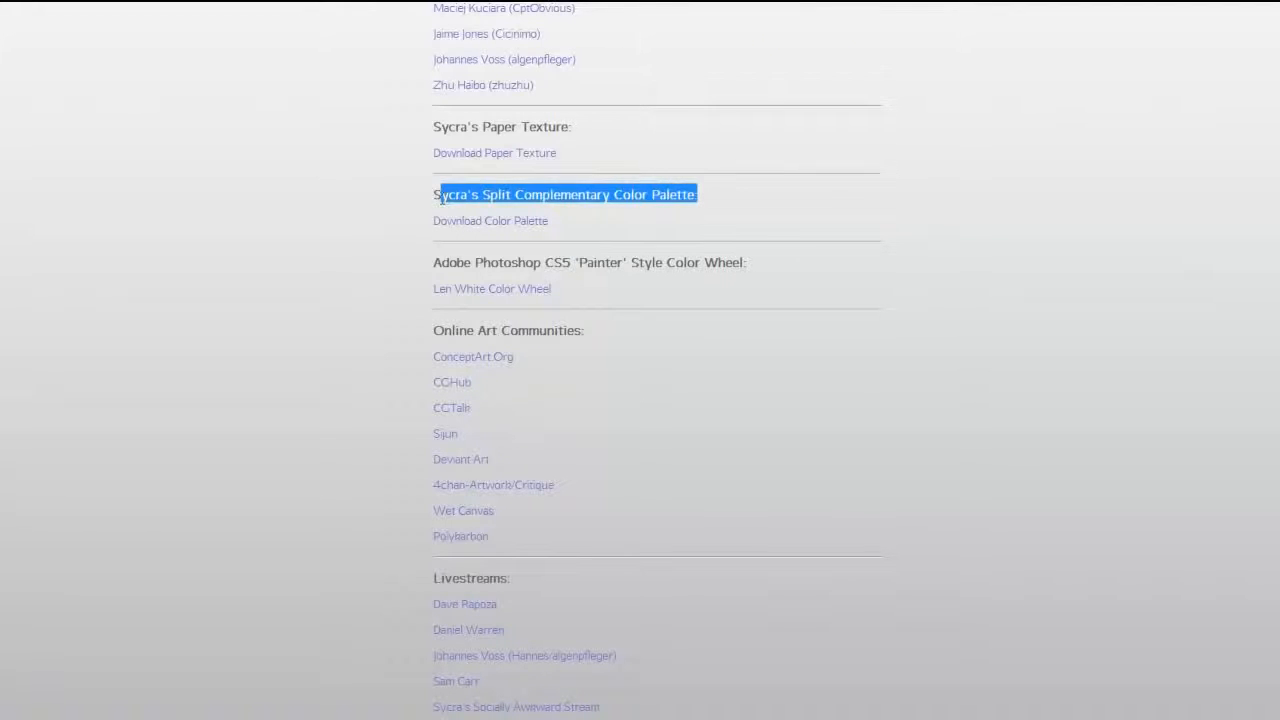
{"action": "left_click", "coordinate": [443, 198]}
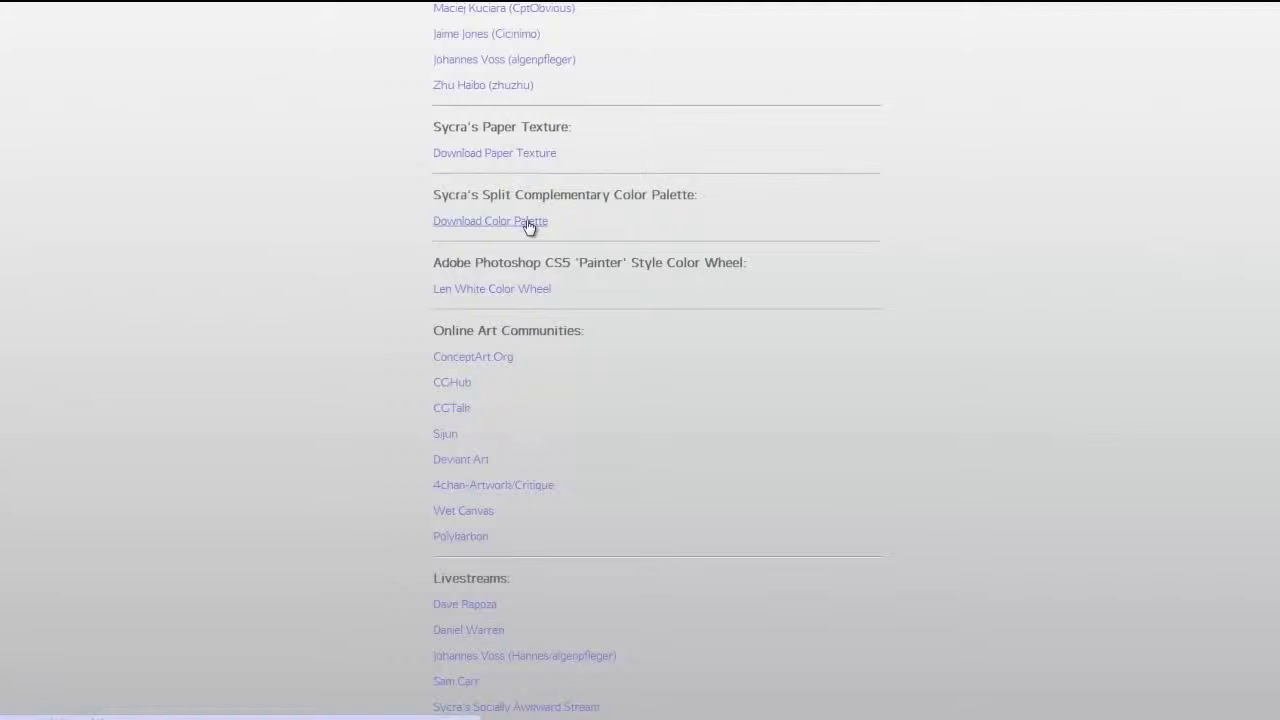
{"action": "left_click", "coordinate": [527, 222]}
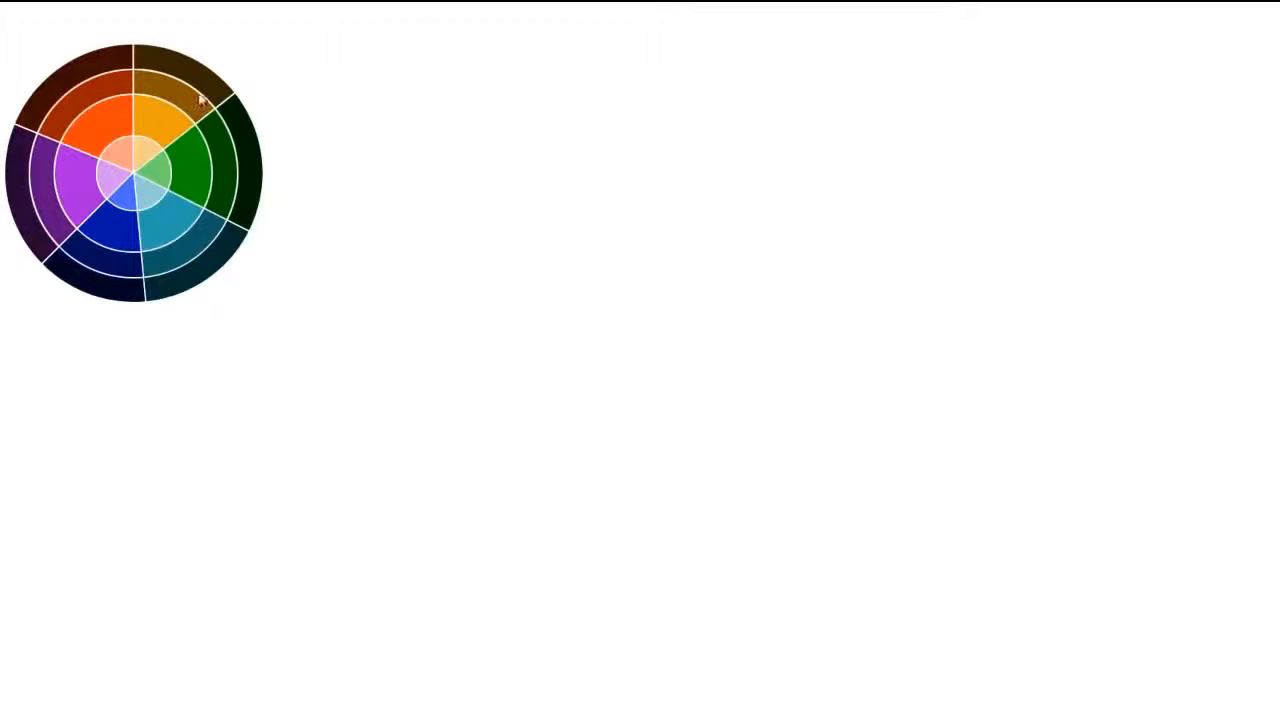
{"action": "right_click", "coordinate": [153, 176]}
{"action": "left_click", "coordinate": [230, 155]}
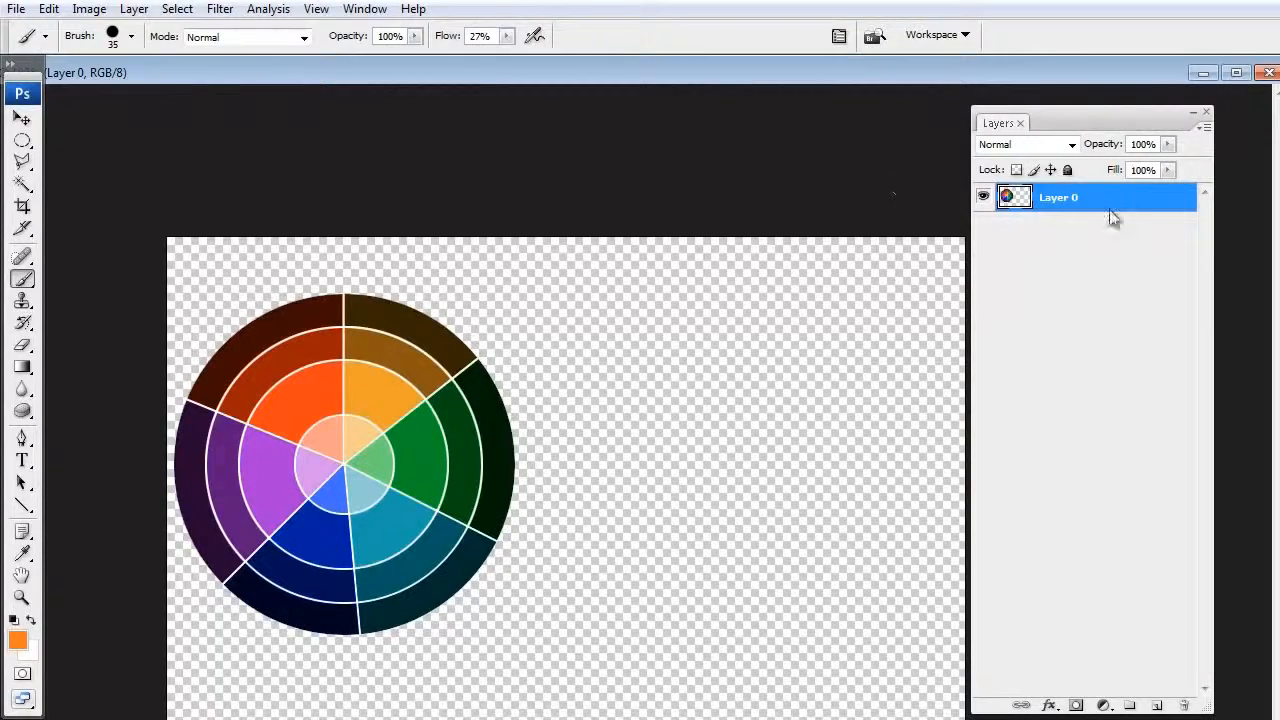
Toggle the Layers panel off and back on
{"action": "double_click", "coordinate": [1060, 198]}
{"action": "key", "text": "Return"}
{"action": "left_click", "coordinate": [375, 10]}
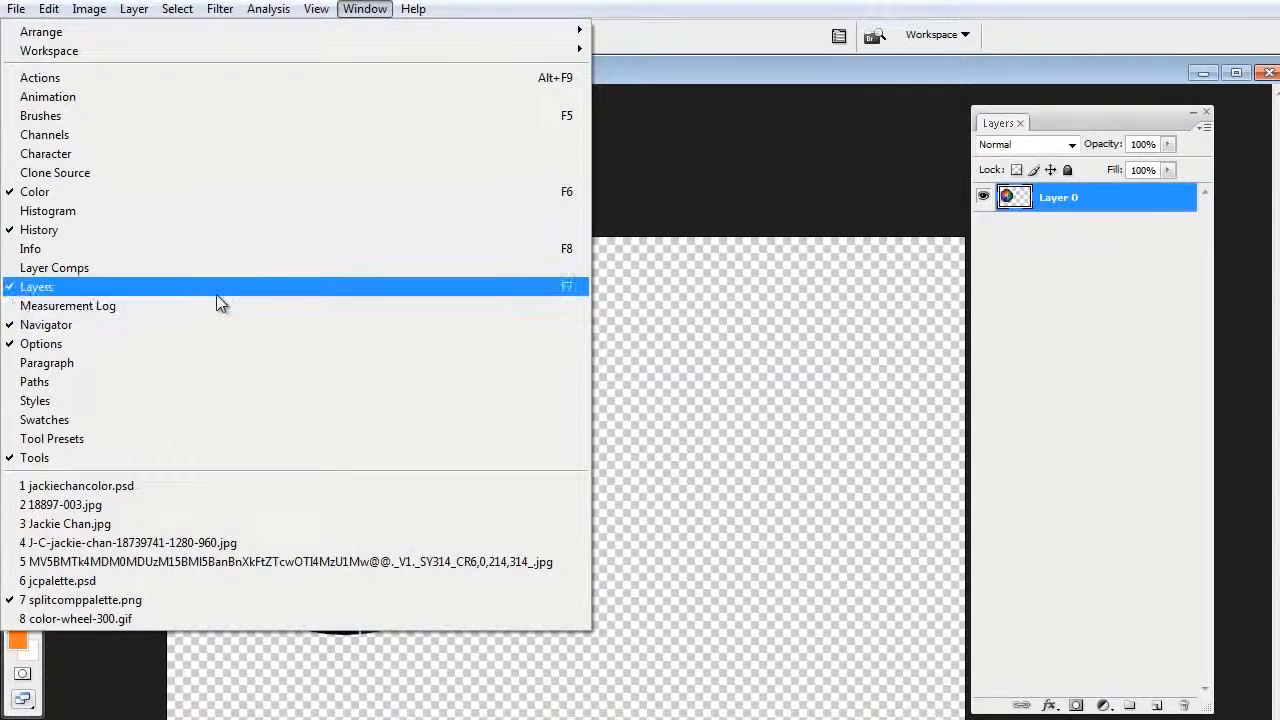
{"action": "left_click", "coordinate": [877, 58]}
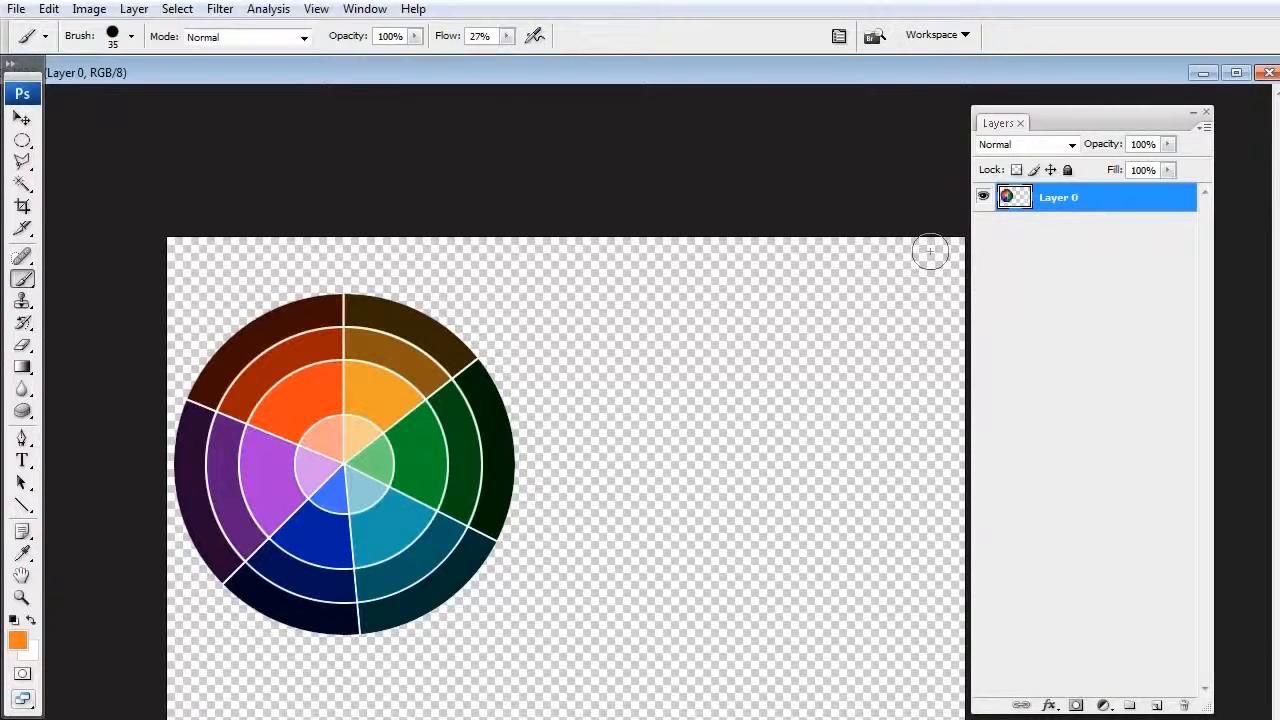
{"action": "key", "text": "F7"}
{"action": "key", "text": "F7"}
{"action": "key", "text": "F7"}
{"action": "key", "text": "F7"}
Add two new layers and move the color wheel layer, Layer 0, between them in the stack
{"action": "left_click", "coordinate": [1157, 706]}
{"action": "left_click", "coordinate": [1157, 706]}
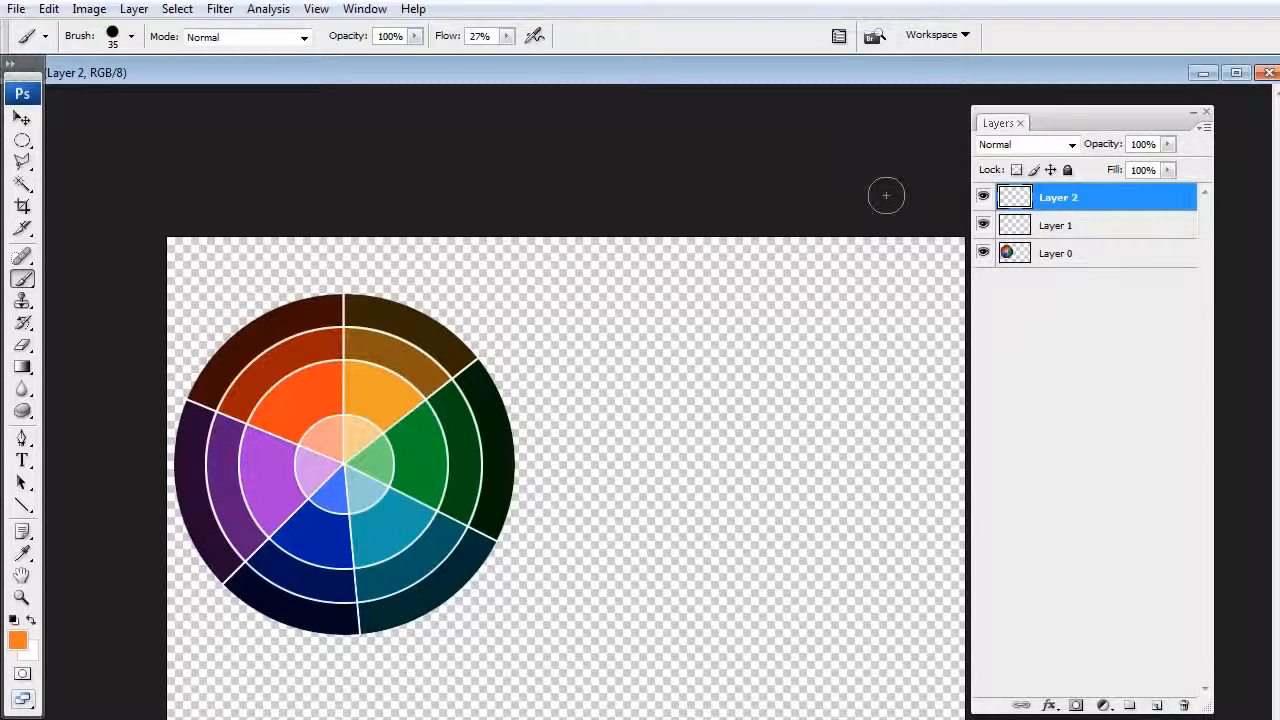
{"action": "left_click", "coordinate": [1043, 257]}
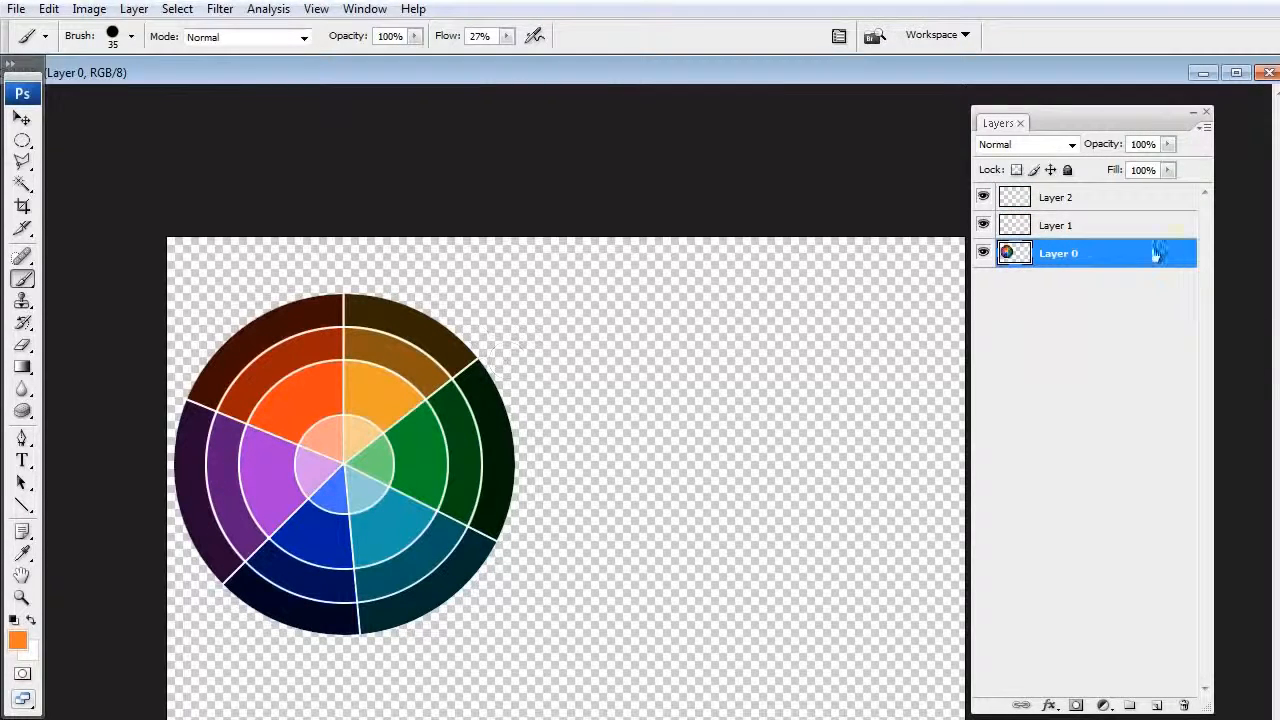
{"action": "left_click_drag", "start_coordinate": [1157, 254], "coordinate": [1143, 225]}
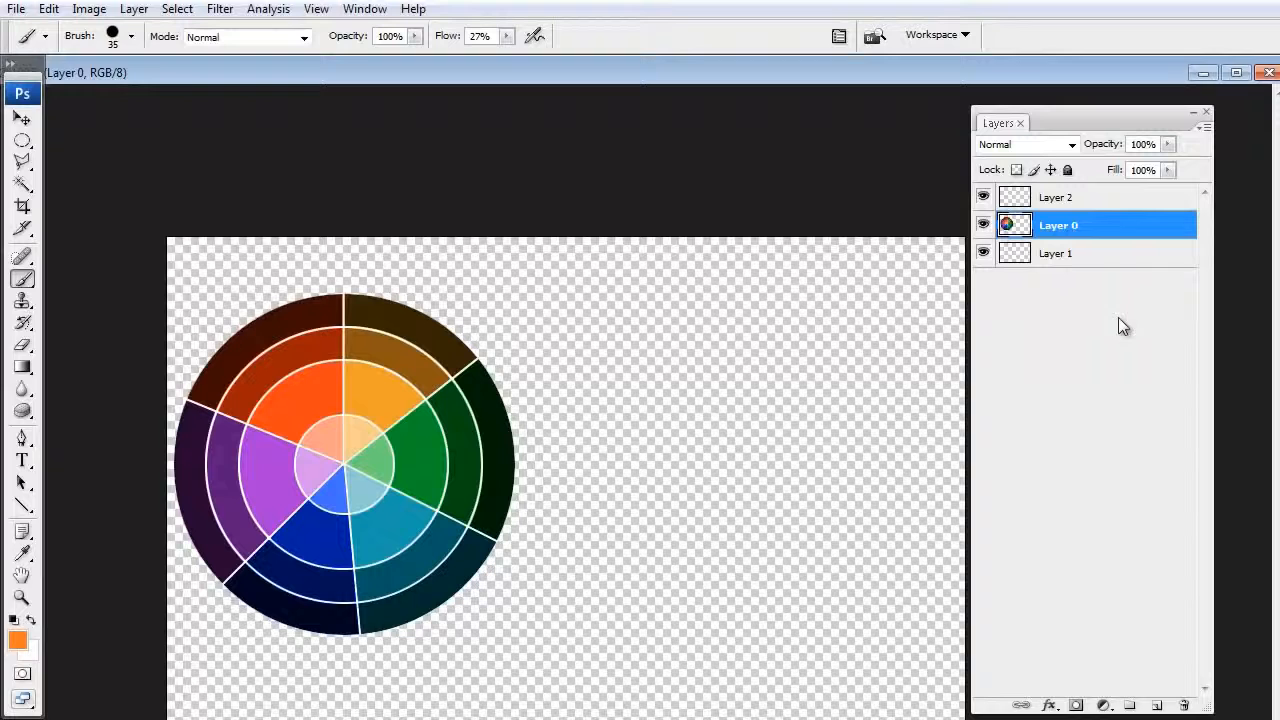
{"action": "left_click", "coordinate": [1061, 203]}
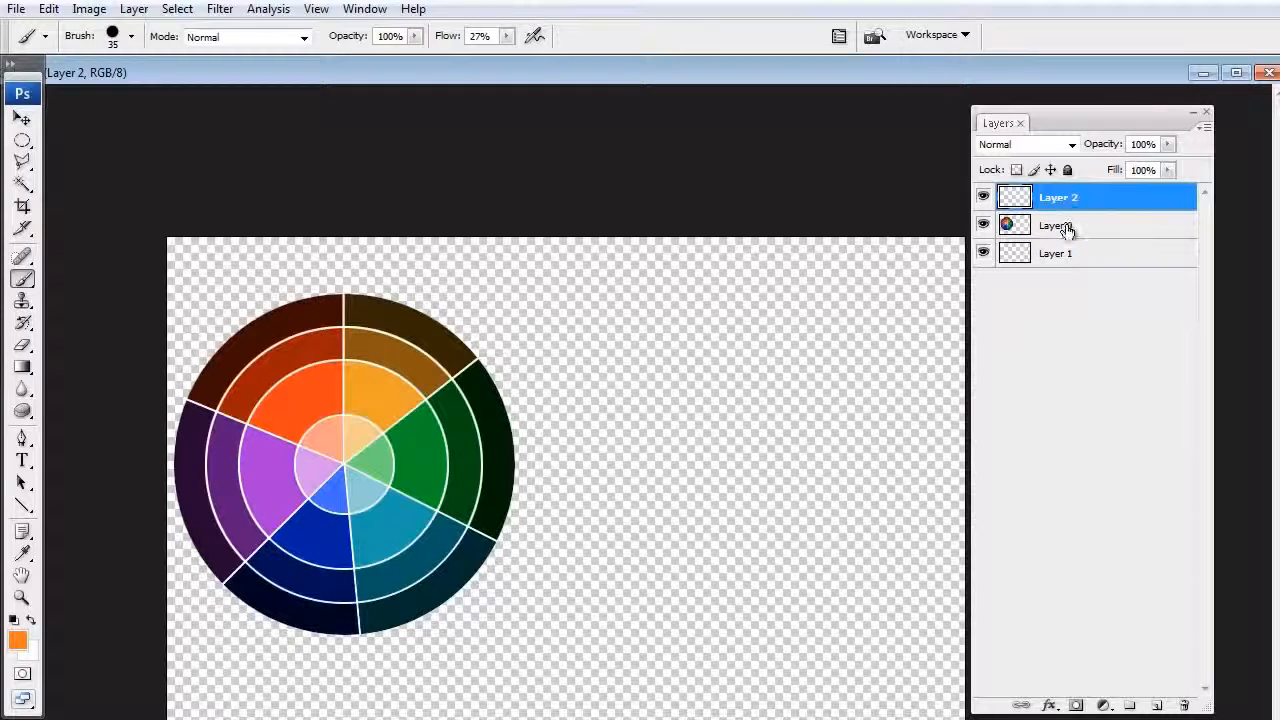
{"action": "left_click", "coordinate": [1067, 233]}
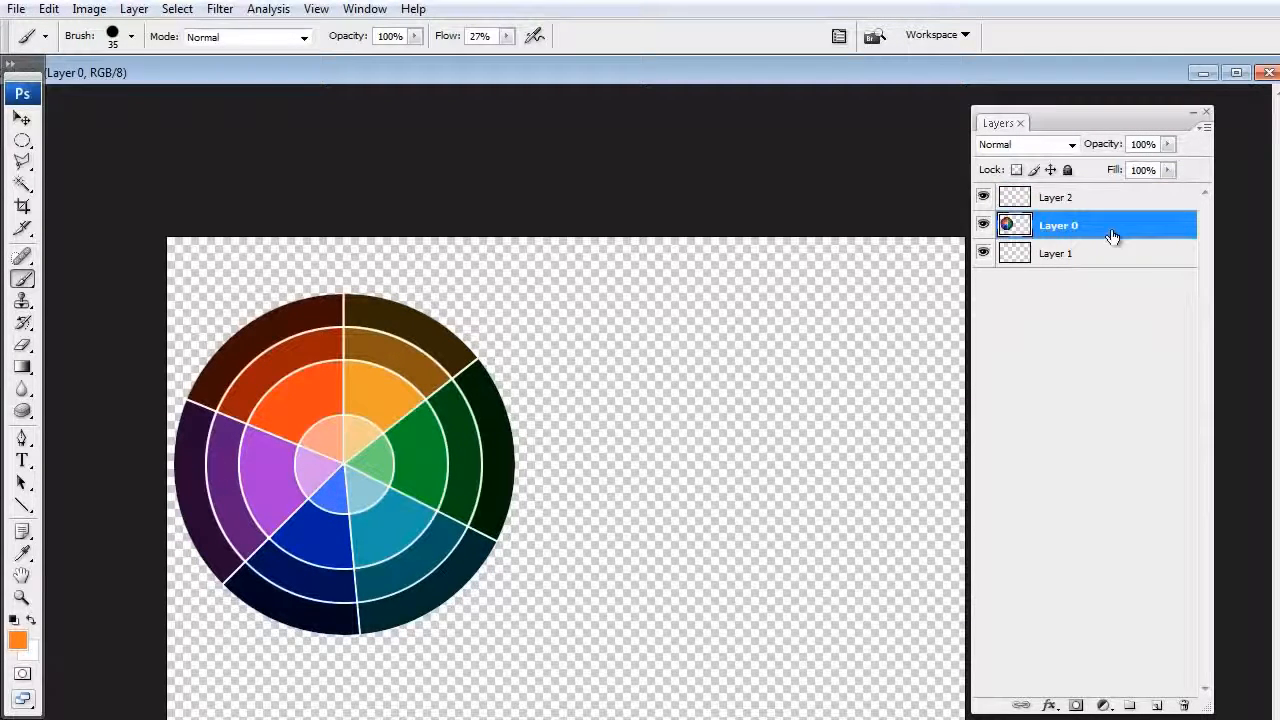
Reset to the default colors and fill Layer 1, below the color wheel, with white
{"action": "left_click", "coordinate": [1095, 265]}
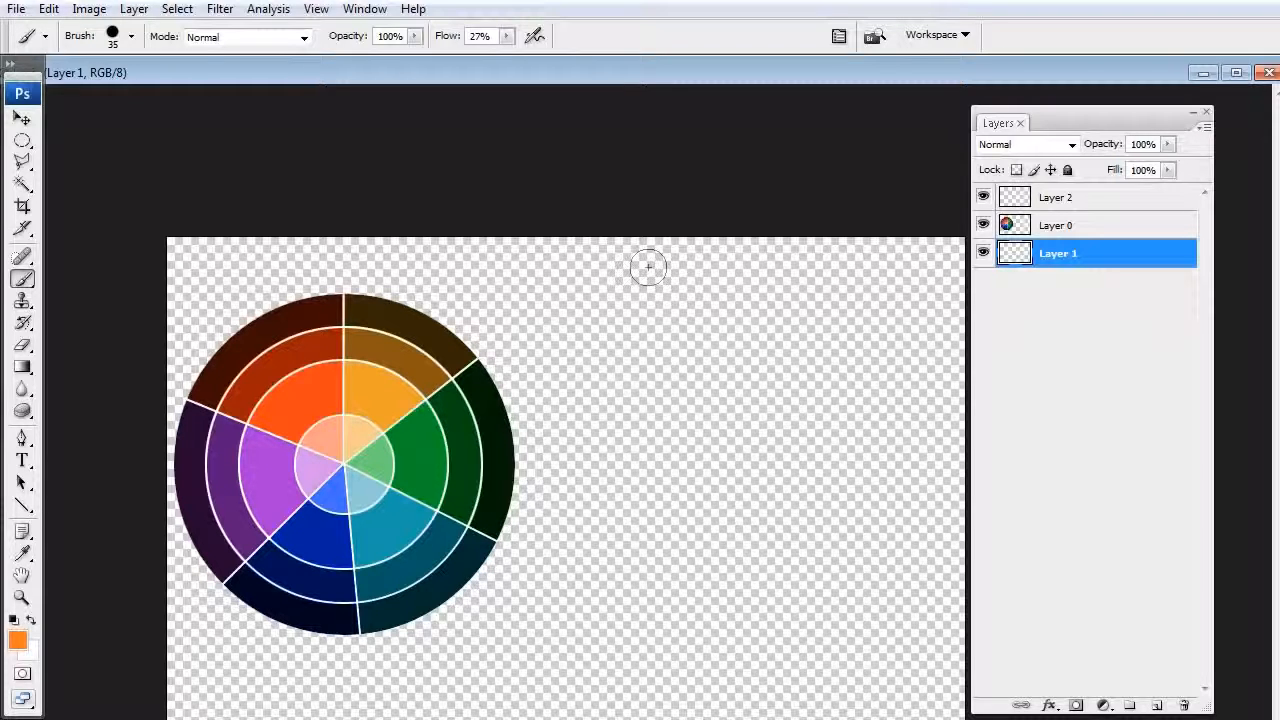
{"action": "key", "text": "d"}
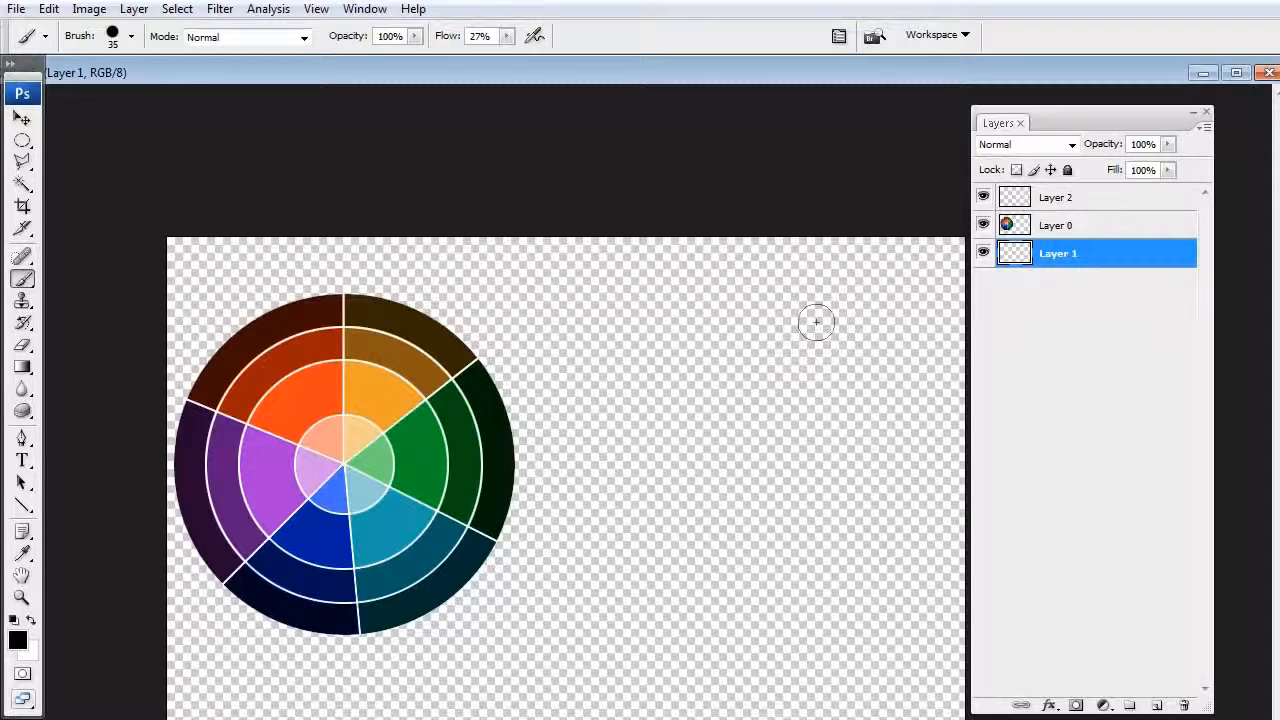
{"action": "key", "text": "ctrl+BackSpace"}
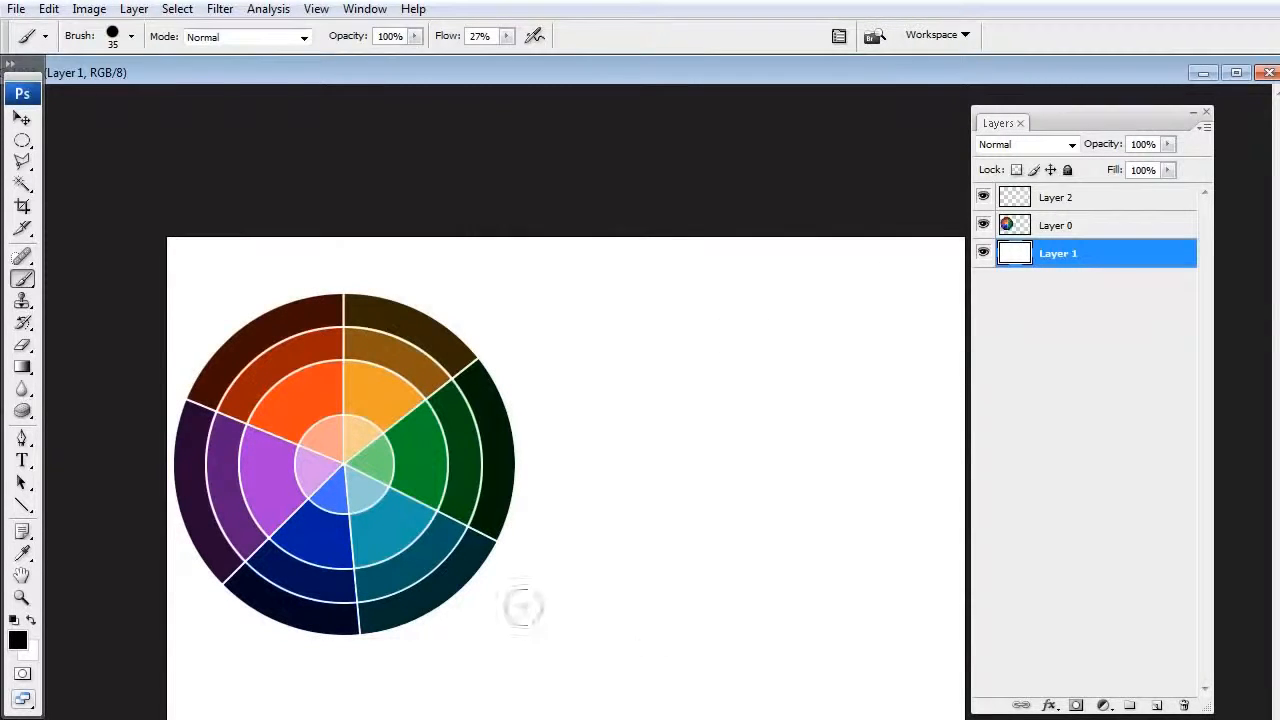
Select the empty Layer 2 above the color wheel and toggle its visibility off and on
{"action": "left_click", "coordinate": [1060, 203]}
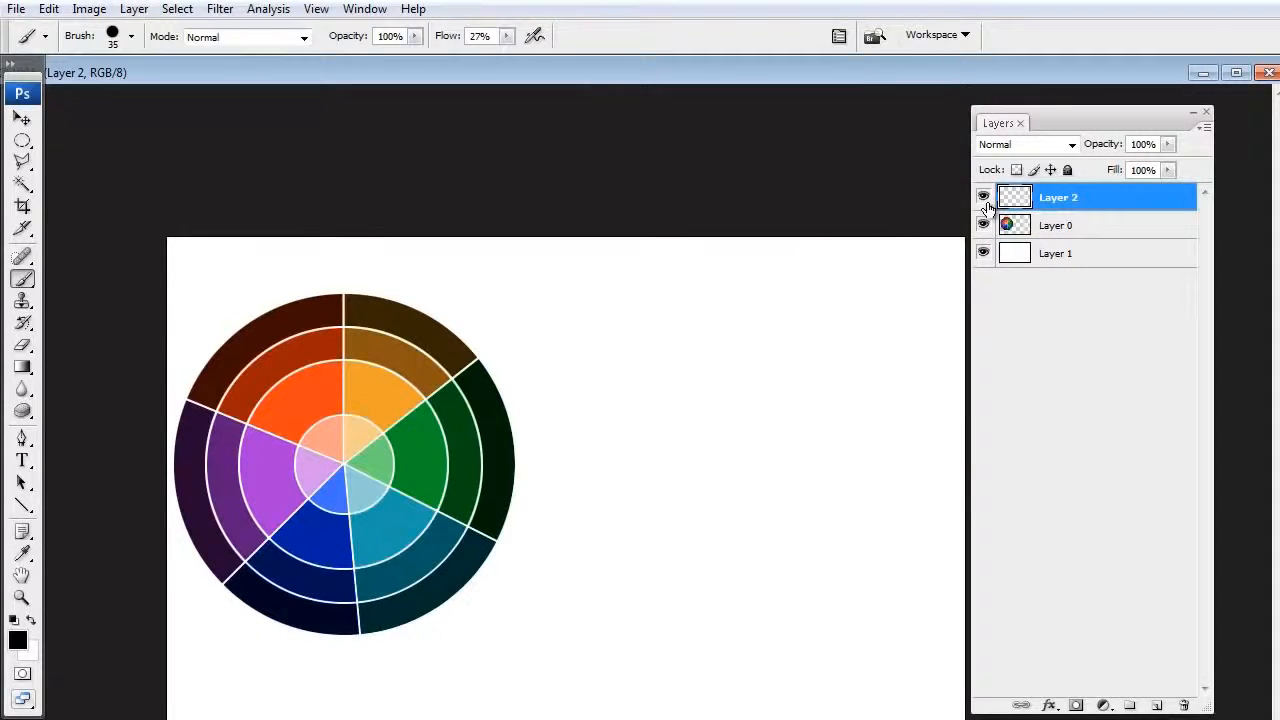
{"action": "left_click", "coordinate": [985, 199]}
{"action": "left_click", "coordinate": [984, 199]}
{"action": "left_click", "coordinate": [984, 199]}
{"action": "left_click", "coordinate": [984, 199]}
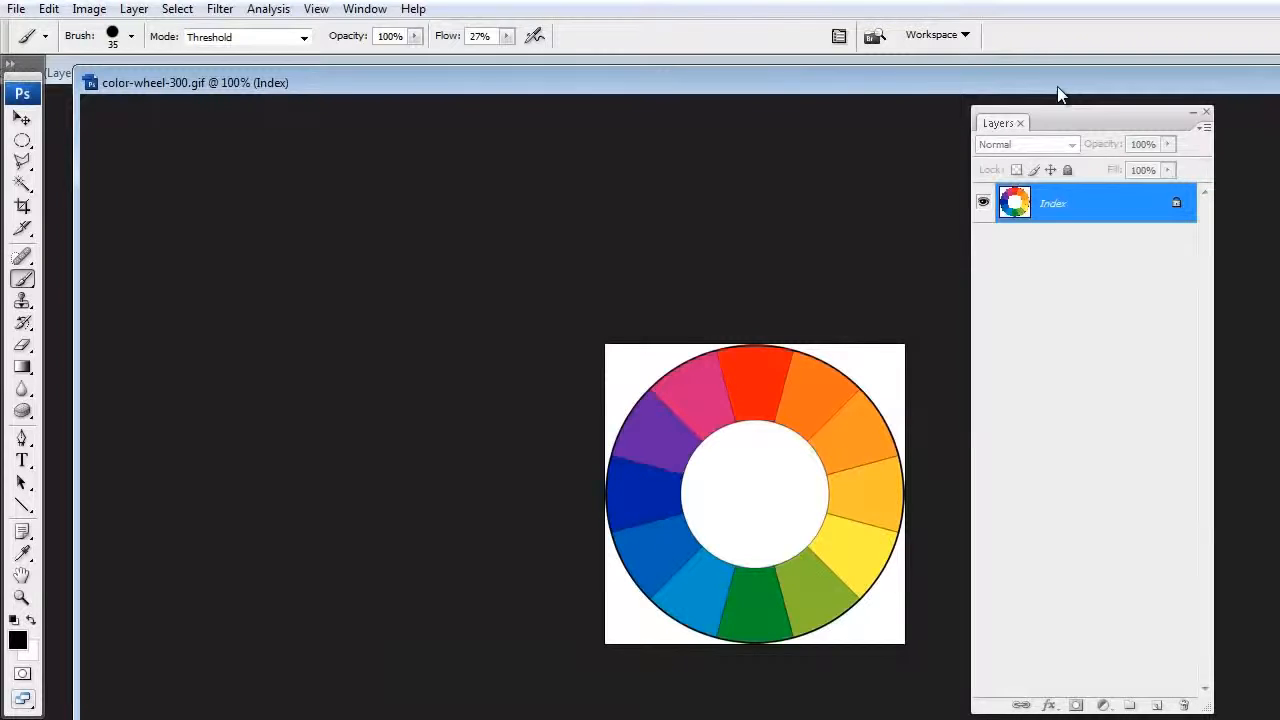
{"action": "left_click_drag", "start_coordinate": [1057, 92], "coordinate": [1031, 90]}
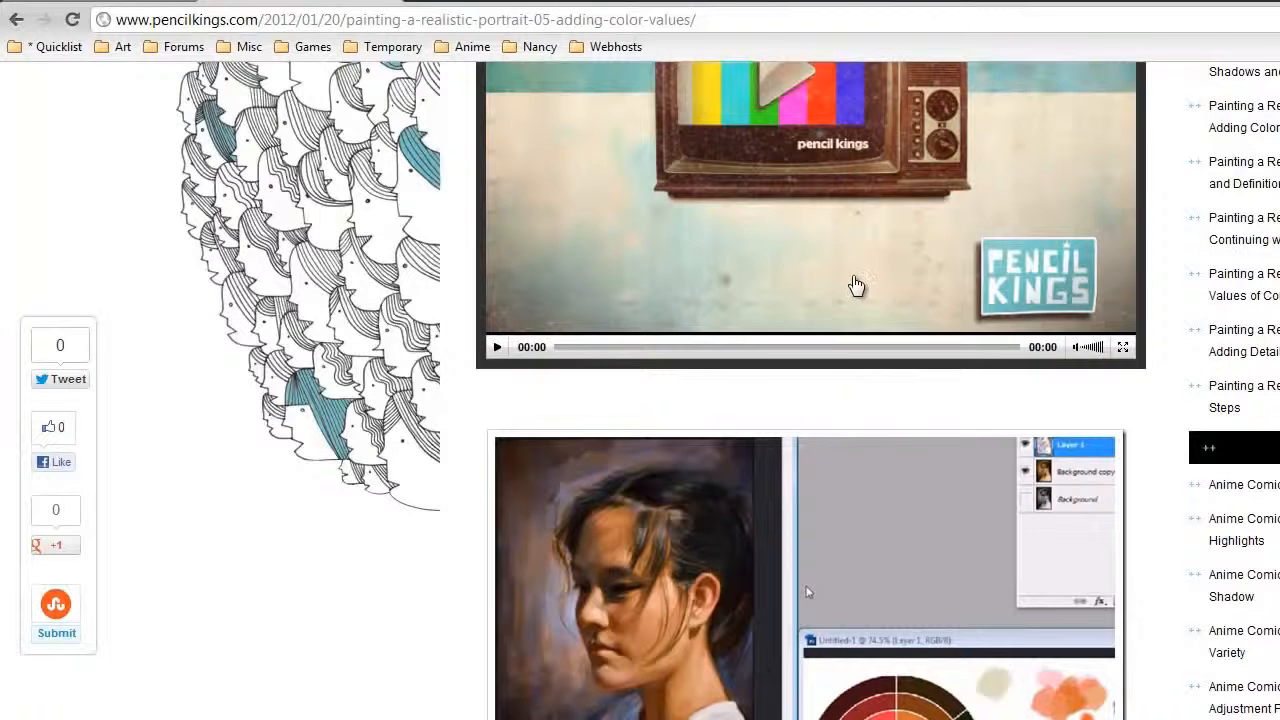
In the browser, look over the sycra.net resource list and the Pencil Kings lesson on adding color values to a realistic portrait
{"action": "left_click", "coordinate": [157, 3]}
{"action": "scroll", "coordinate": [840, 277], "scroll_direction": "up", "scroll_amount": 5}
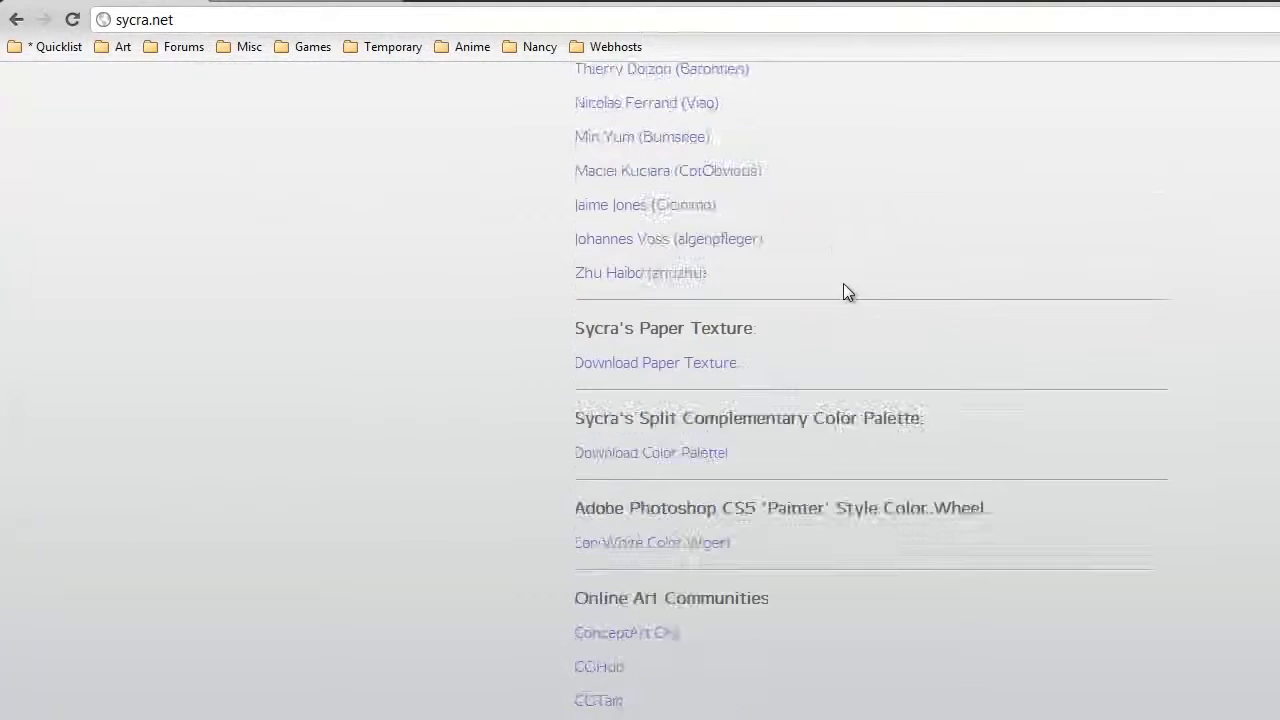
{"action": "scroll", "coordinate": [875, 370], "scroll_direction": "down", "scroll_amount": 6}
{"action": "scroll", "coordinate": [879, 360], "scroll_direction": "down", "scroll_amount": 5}
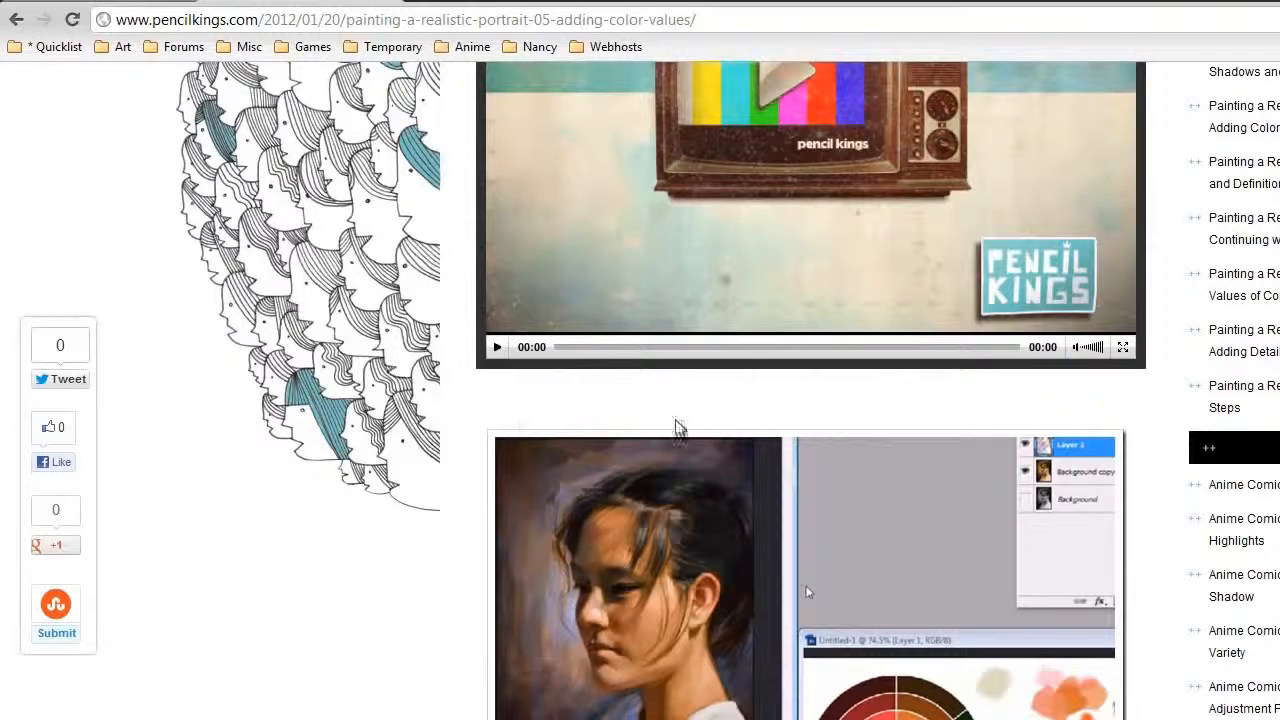
{"action": "scroll", "coordinate": [640, 470], "scroll_direction": "down", "scroll_amount": 1}
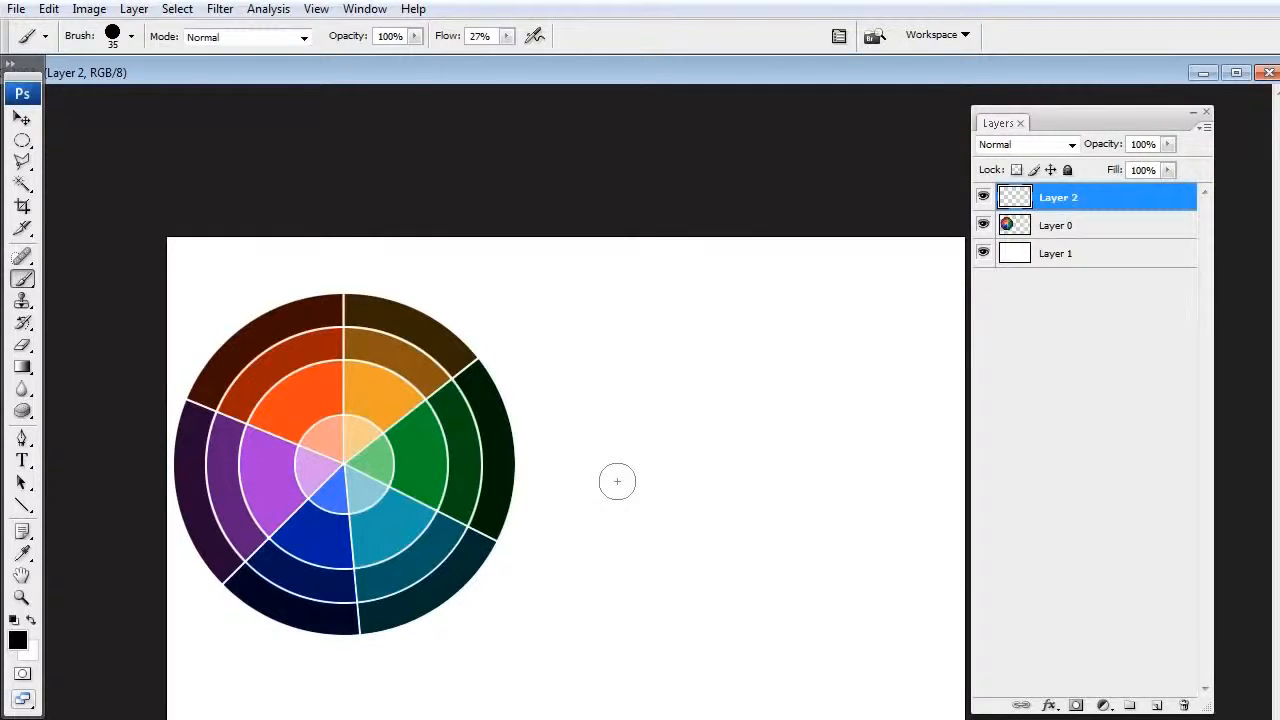
{"action": "left_click", "coordinate": [1070, 228]}
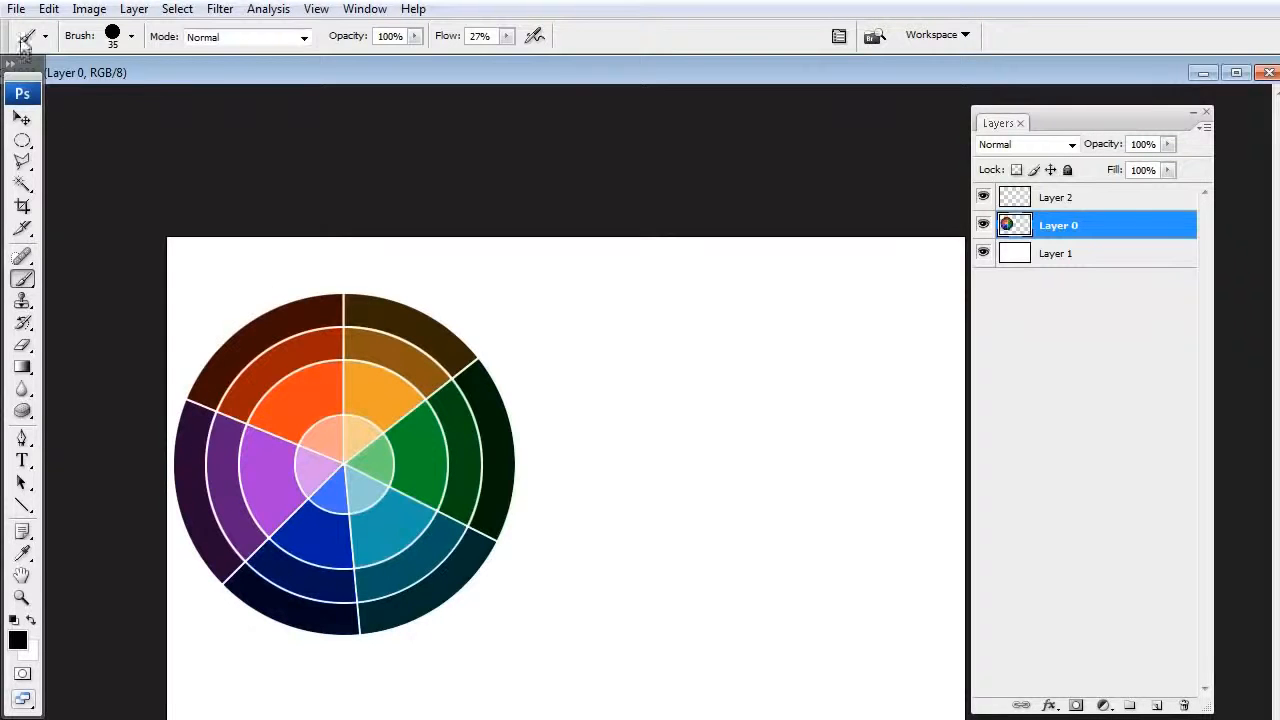
{"action": "left_click", "coordinate": [16, 9]}
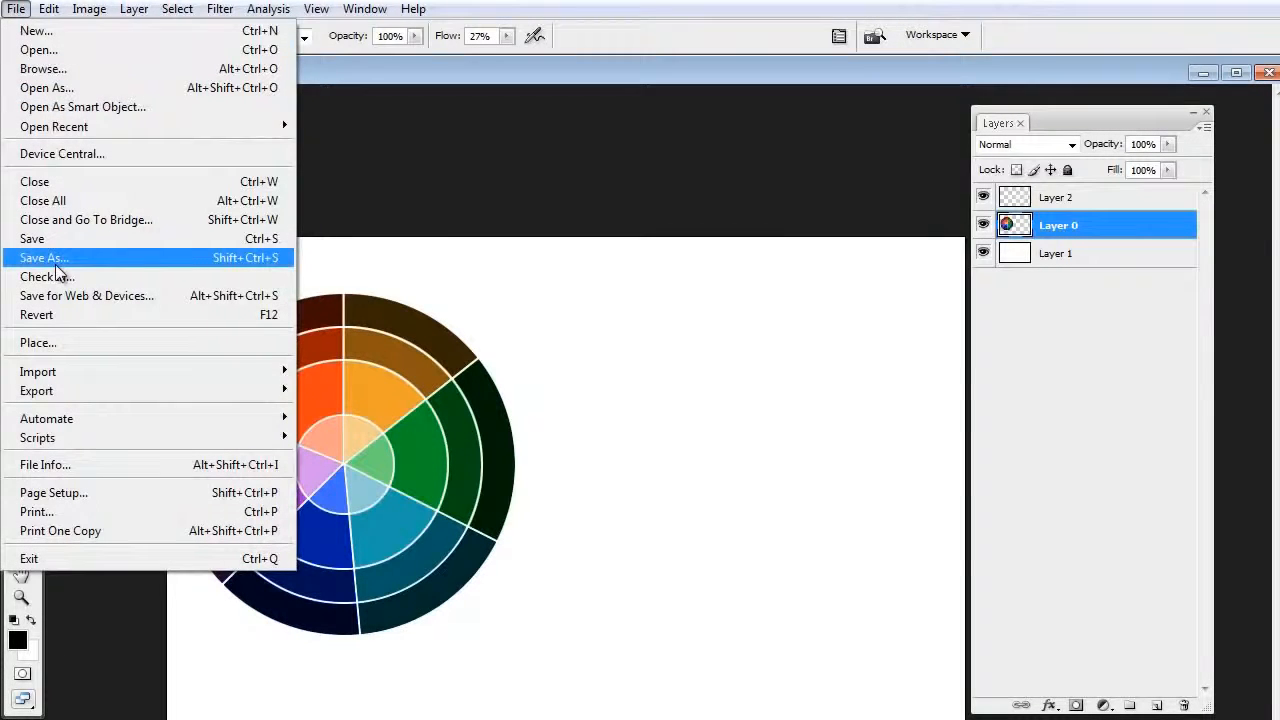
{"action": "left_click", "coordinate": [514, 163]}
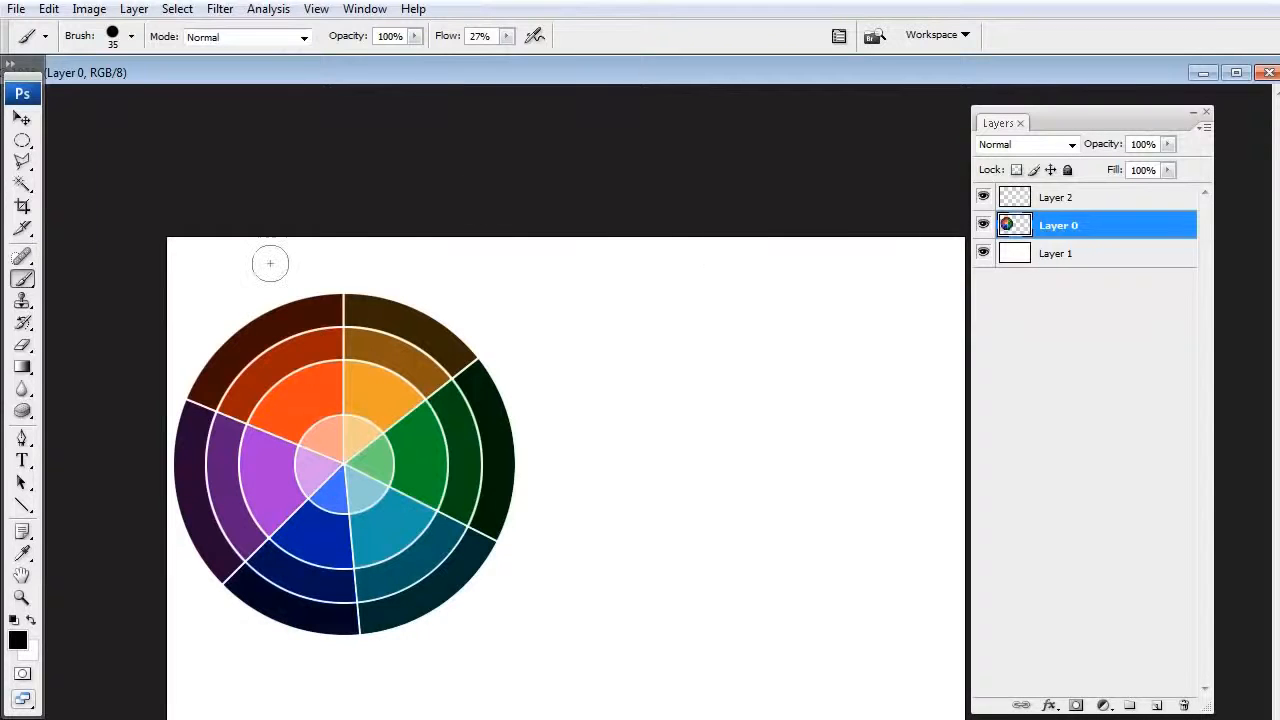
Try a brush stroke on Layer 2 over the wheel's edge in the orange sampled from the wheel, and undo it
{"action": "left_click", "coordinate": [1112, 199]}
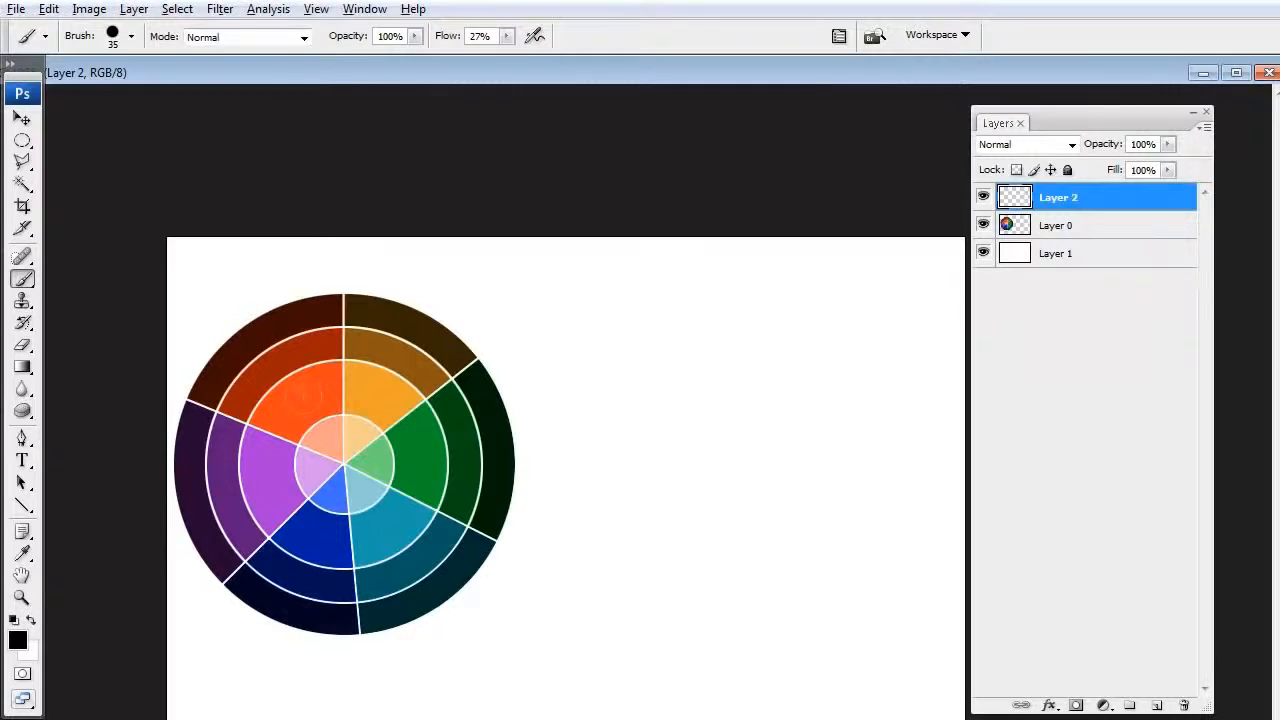
{"action": "left_click", "coordinate": [318, 398], "text": "alt"}
{"action": "mouse_move", "coordinate": [197, 271]}
{"action": "left_mouse_down"}
{"action": "mouse_move", "coordinate": [238, 322]}
{"action": "mouse_move", "coordinate": [204, 318]}
{"action": "mouse_move", "coordinate": [238, 311]}
{"action": "left_mouse_up"}
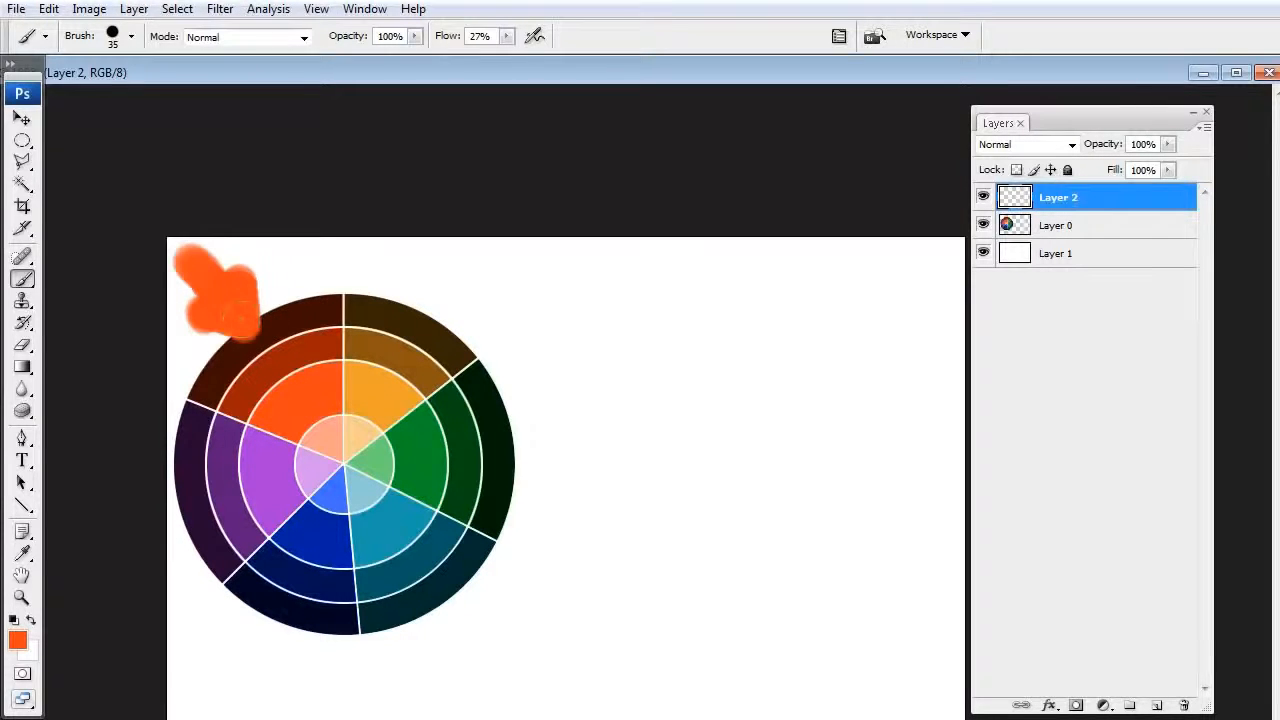
{"action": "key", "text": "ctrl+z"}
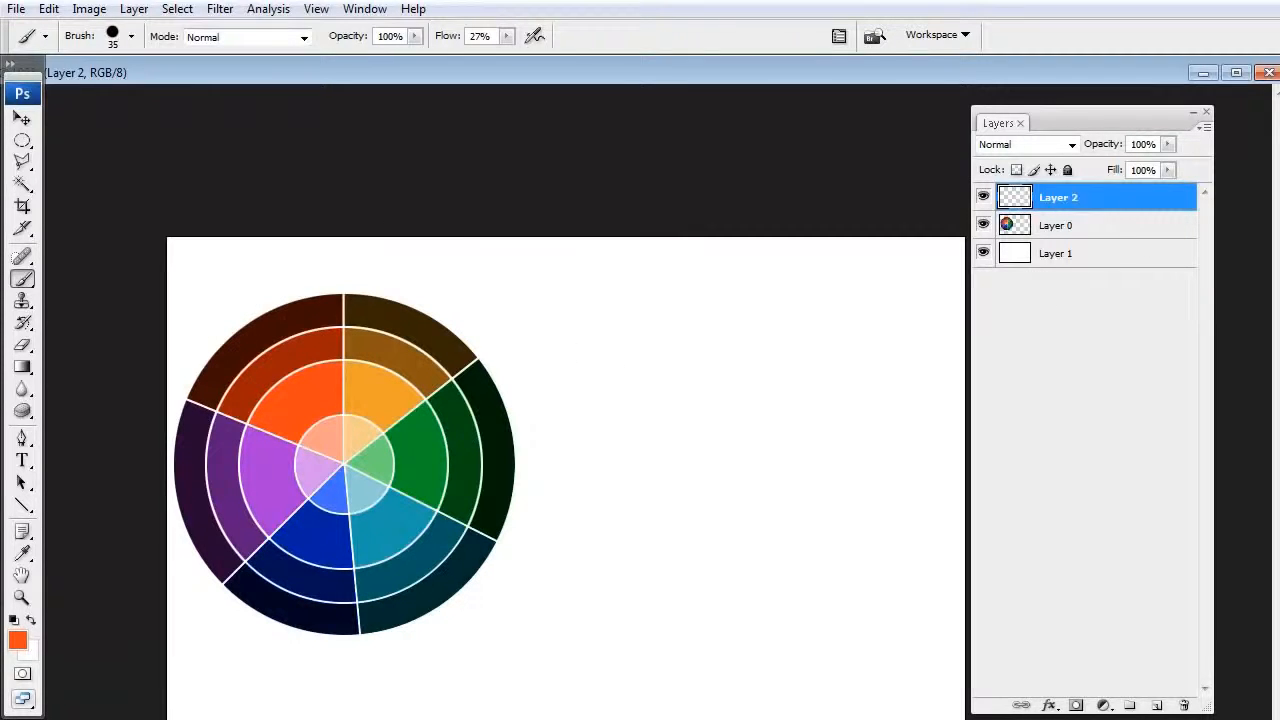
Select the color wheel layer (Layer 0) and shift its hue to -17 with a Hue/Saturation adjustment
{"action": "left_click", "coordinate": [1063, 225]}
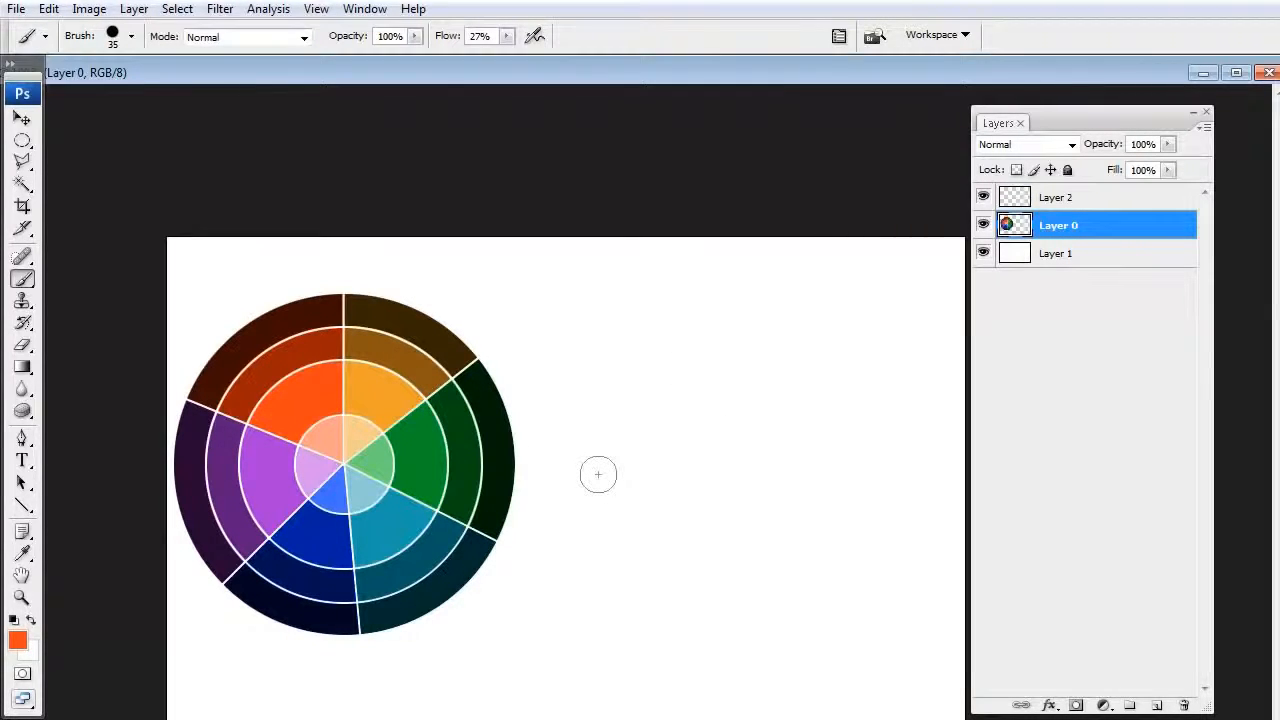
{"action": "key", "text": "ctrl+u"}
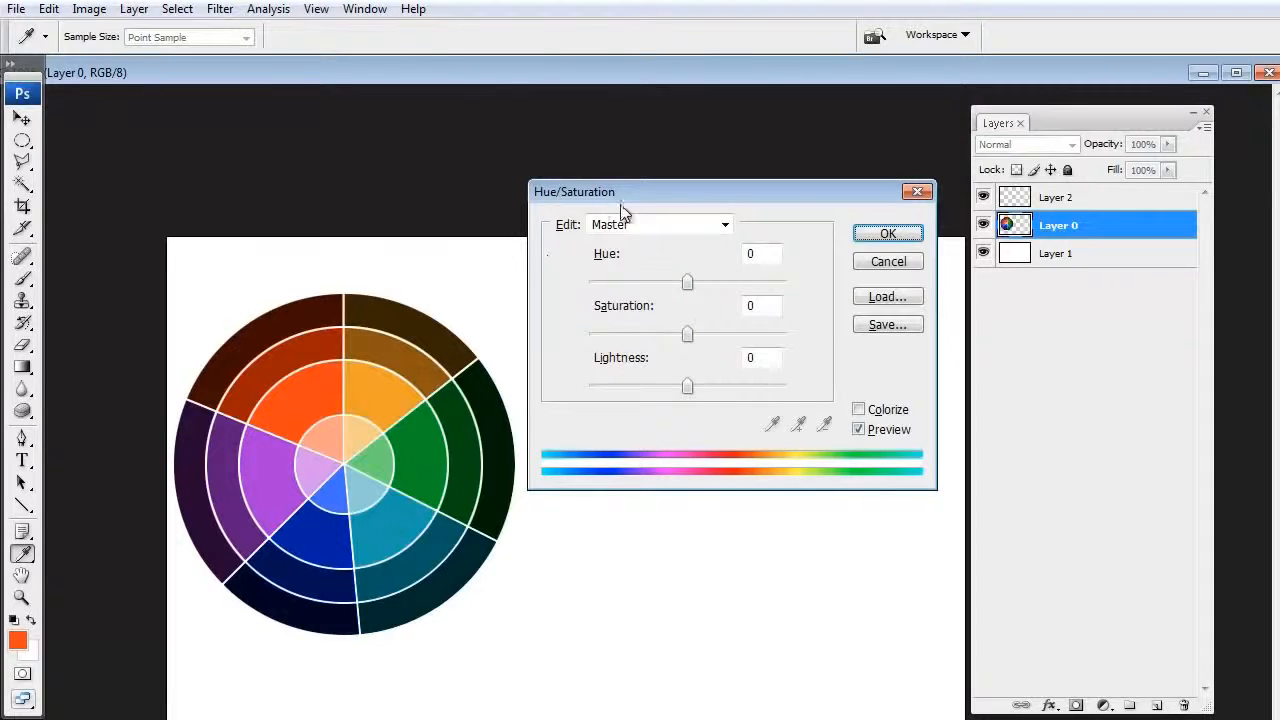
{"action": "left_click", "coordinate": [888, 262]}
{"action": "left_click", "coordinate": [89, 9]}
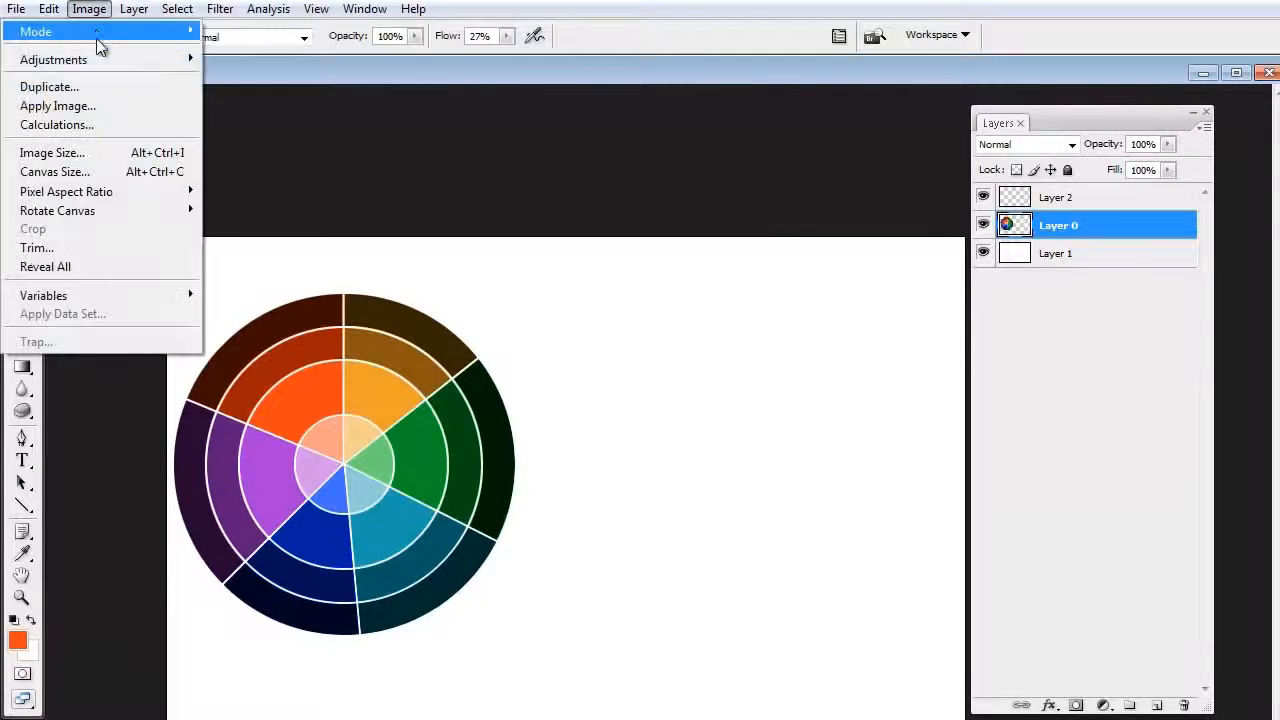
{"action": "mouse_move", "coordinate": [120, 56]}
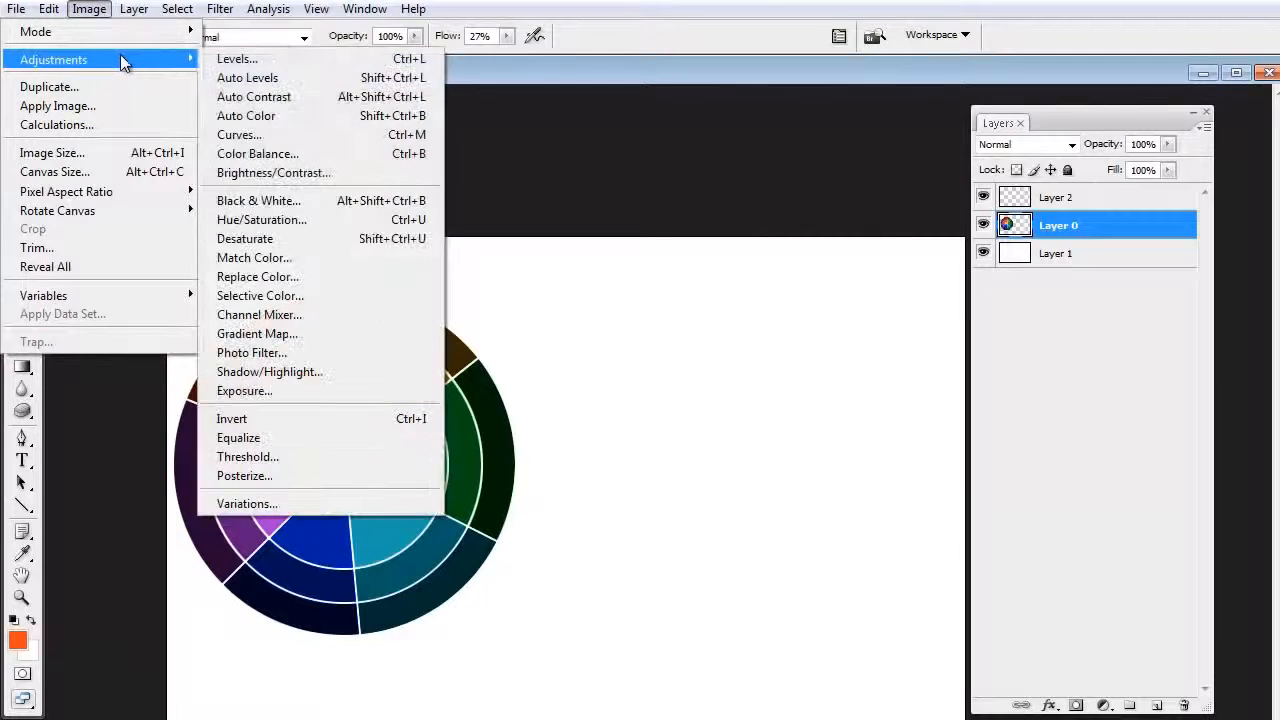
{"action": "left_click", "coordinate": [356, 220]}
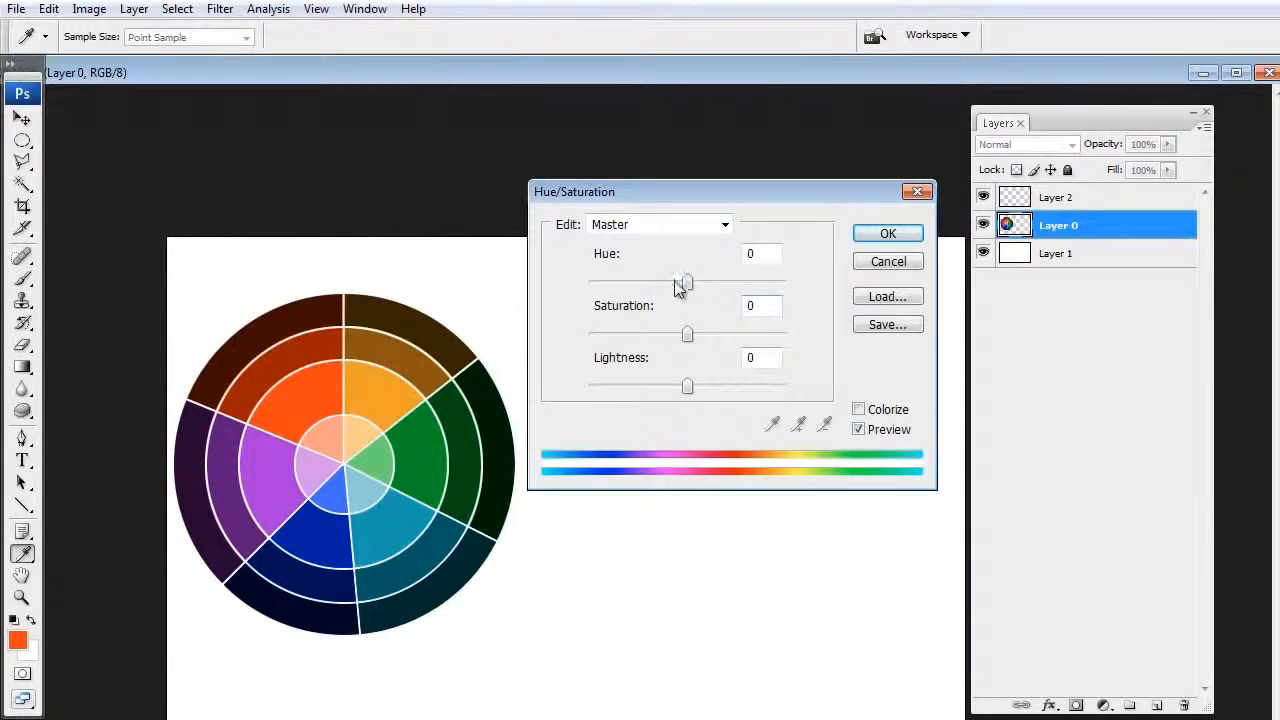
{"action": "mouse_move", "coordinate": [676, 284]}
{"action": "left_mouse_down"}
{"action": "mouse_move", "coordinate": [649, 287]}
{"action": "mouse_move", "coordinate": [718, 288]}
{"action": "mouse_move", "coordinate": [598, 285]}
{"action": "mouse_move", "coordinate": [751, 303]}
{"action": "mouse_move", "coordinate": [671, 290]}
{"action": "left_mouse_up"}
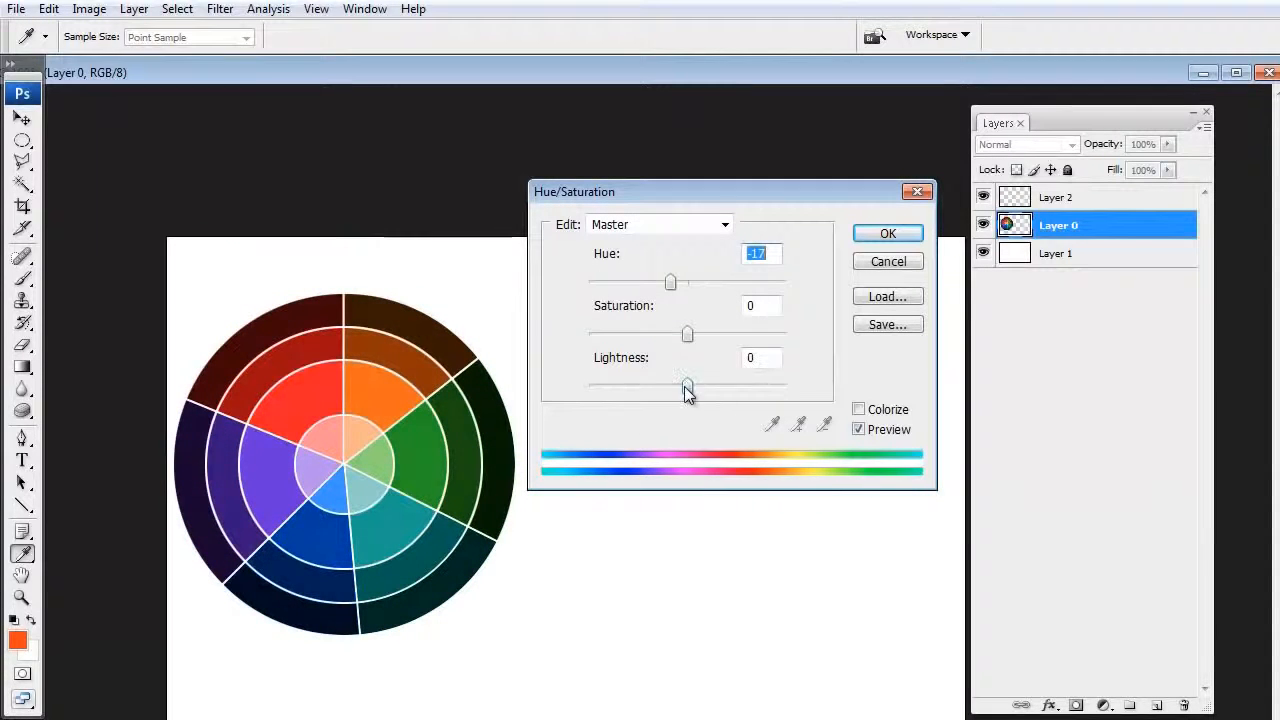
Try lightness values of -43 and +65 on the color wheel and return the lightness to 0
{"action": "left_click_drag", "start_coordinate": [687, 388], "coordinate": [645, 388]}
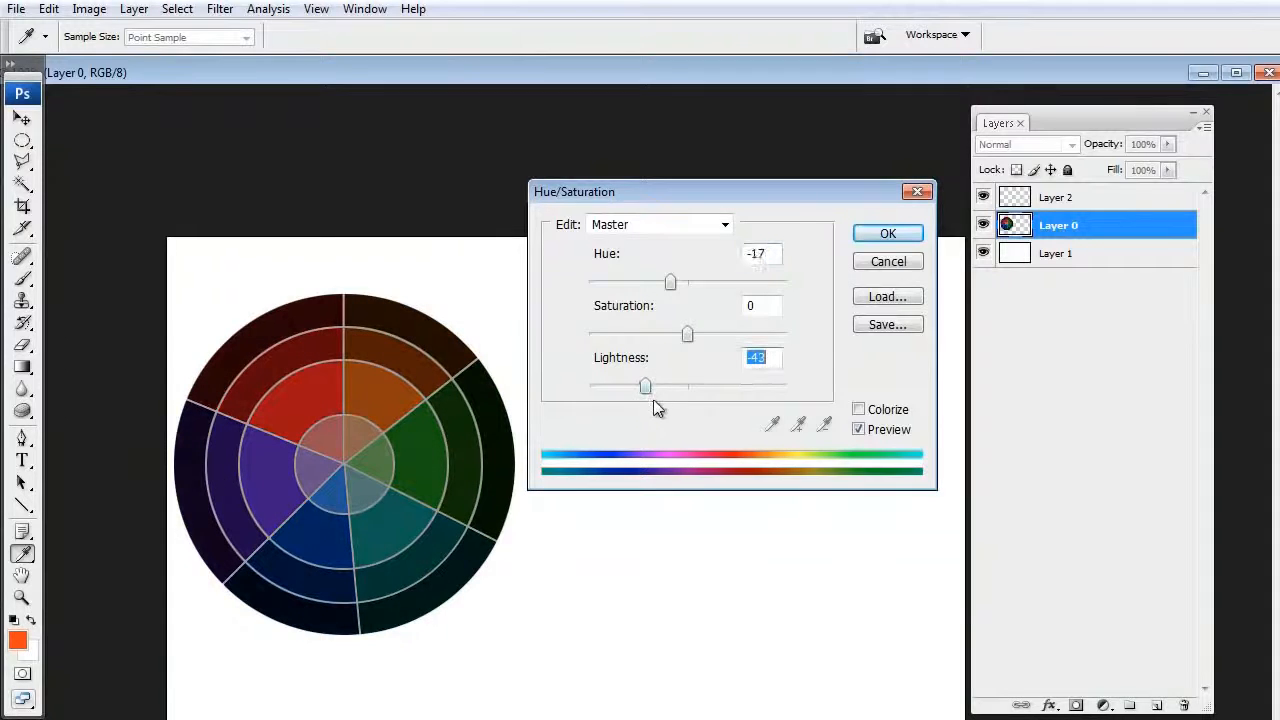
{"action": "left_click", "coordinate": [645, 386]}
{"action": "left_click_drag", "start_coordinate": [643, 386], "coordinate": [753, 396]}
{"action": "mouse_move", "coordinate": [687, 334]}
{"action": "left_mouse_down"}
{"action": "mouse_move", "coordinate": [740, 334]}
{"action": "mouse_move", "coordinate": [688, 349]}
{"action": "left_mouse_up"}
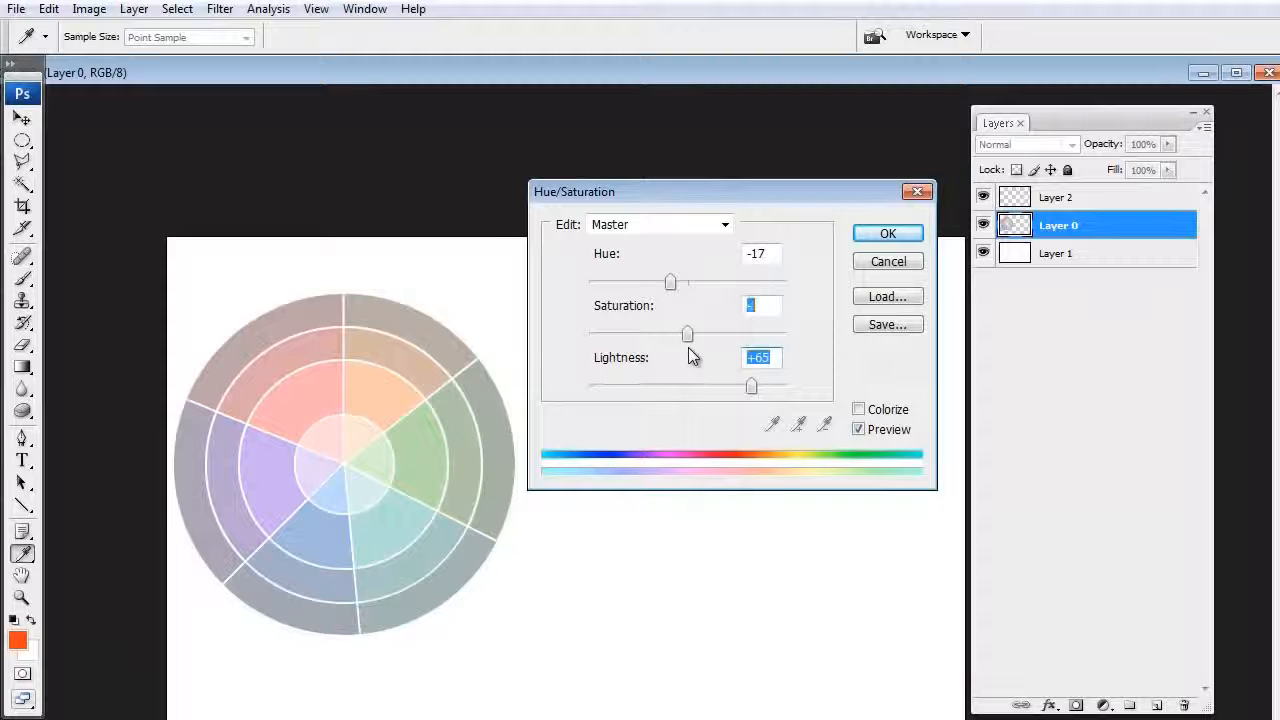
{"action": "left_click_drag", "start_coordinate": [746, 390], "coordinate": [688, 387]}
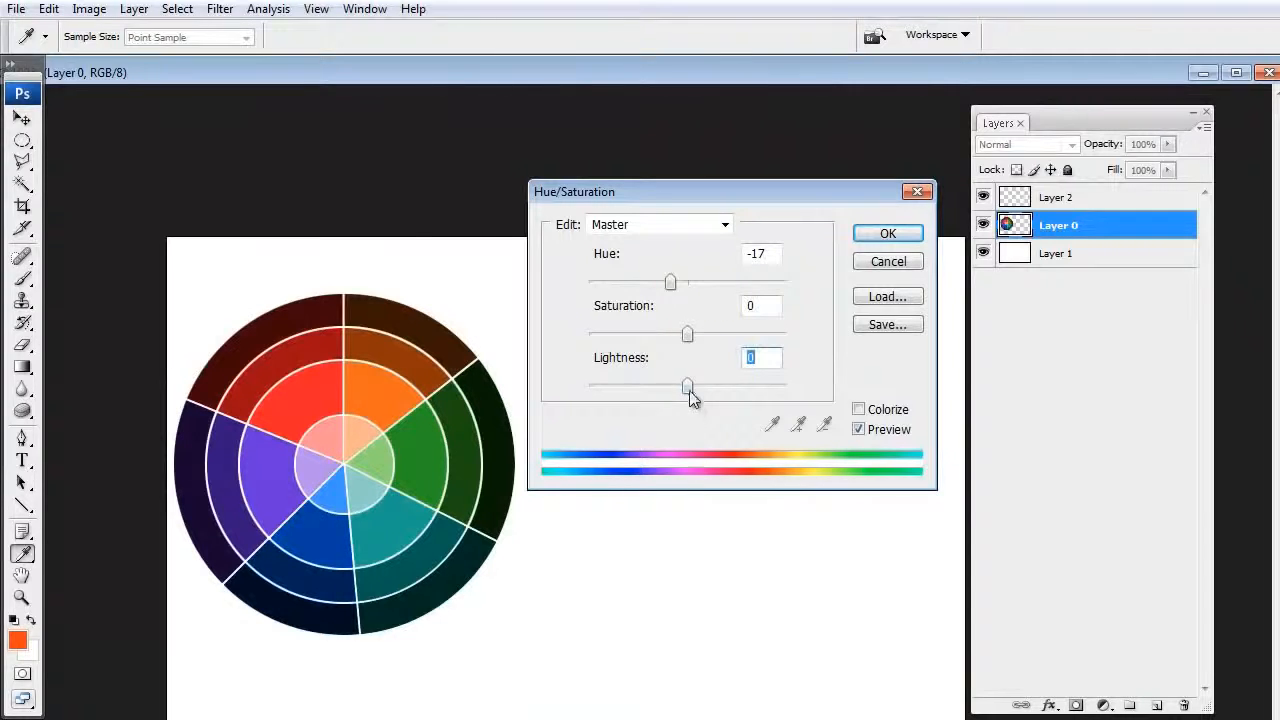
Set the wheel's hue shift to -118, apply the adjustment and return to the Brush tool
{"action": "left_click_drag", "start_coordinate": [670, 283], "coordinate": [616, 286]}
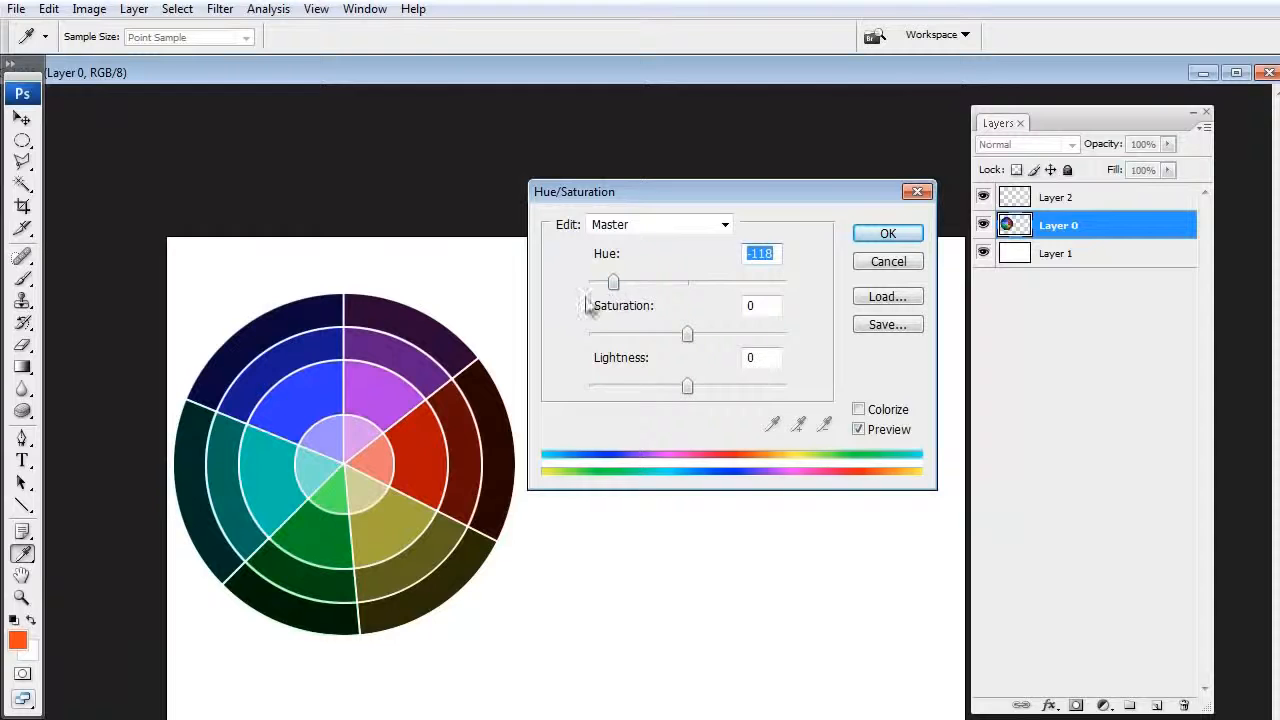
{"action": "mouse_move", "coordinate": [610, 285]}
{"action": "left_mouse_down"}
{"action": "mouse_move", "coordinate": [590, 290]}
{"action": "mouse_move", "coordinate": [615, 285]}
{"action": "left_mouse_up"}
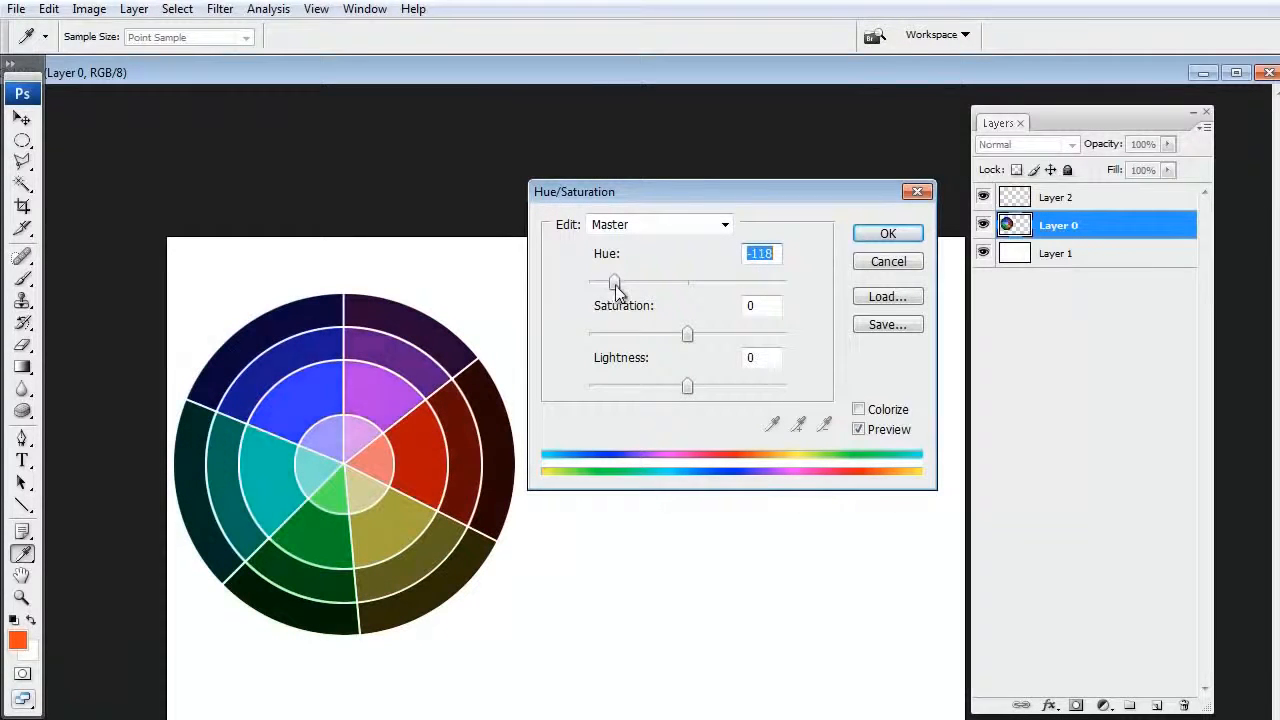
{"action": "left_click", "coordinate": [887, 236]}
{"action": "key", "text": "b"}
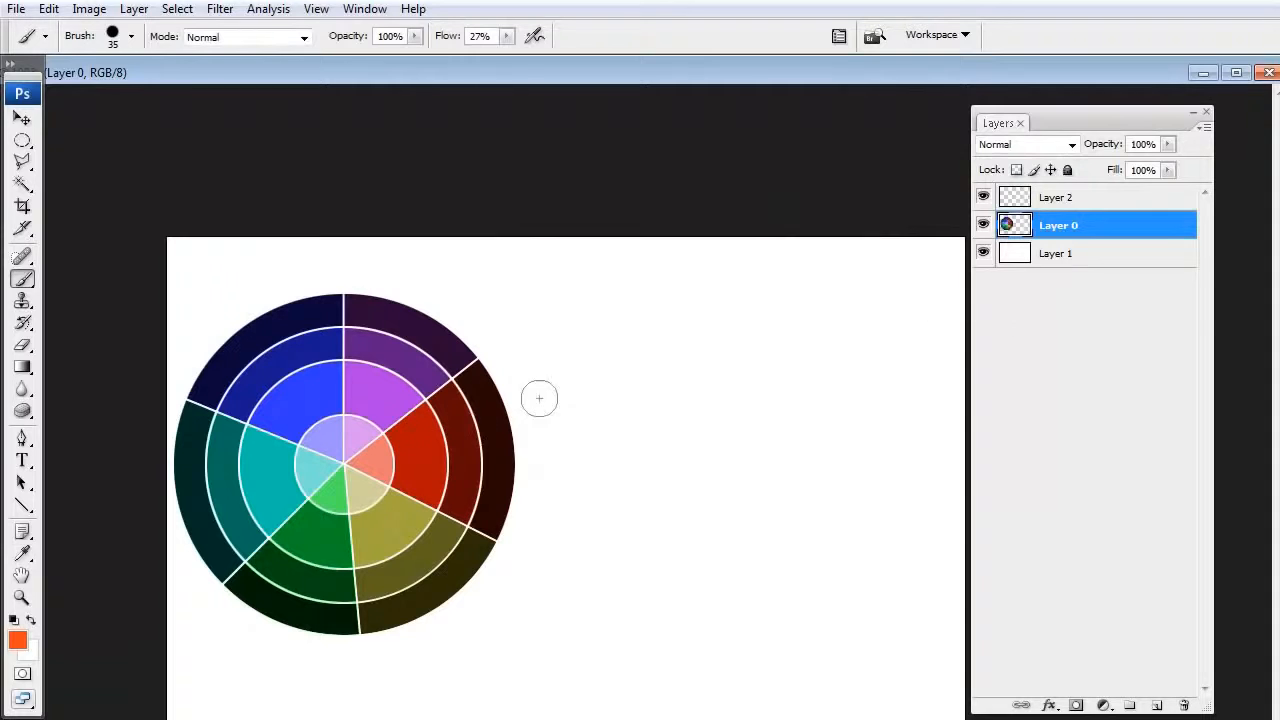
On Layer 2, sample the bright blue from the wheel and paint a small round swatch beside it
{"action": "left_click", "coordinate": [1072, 200]}
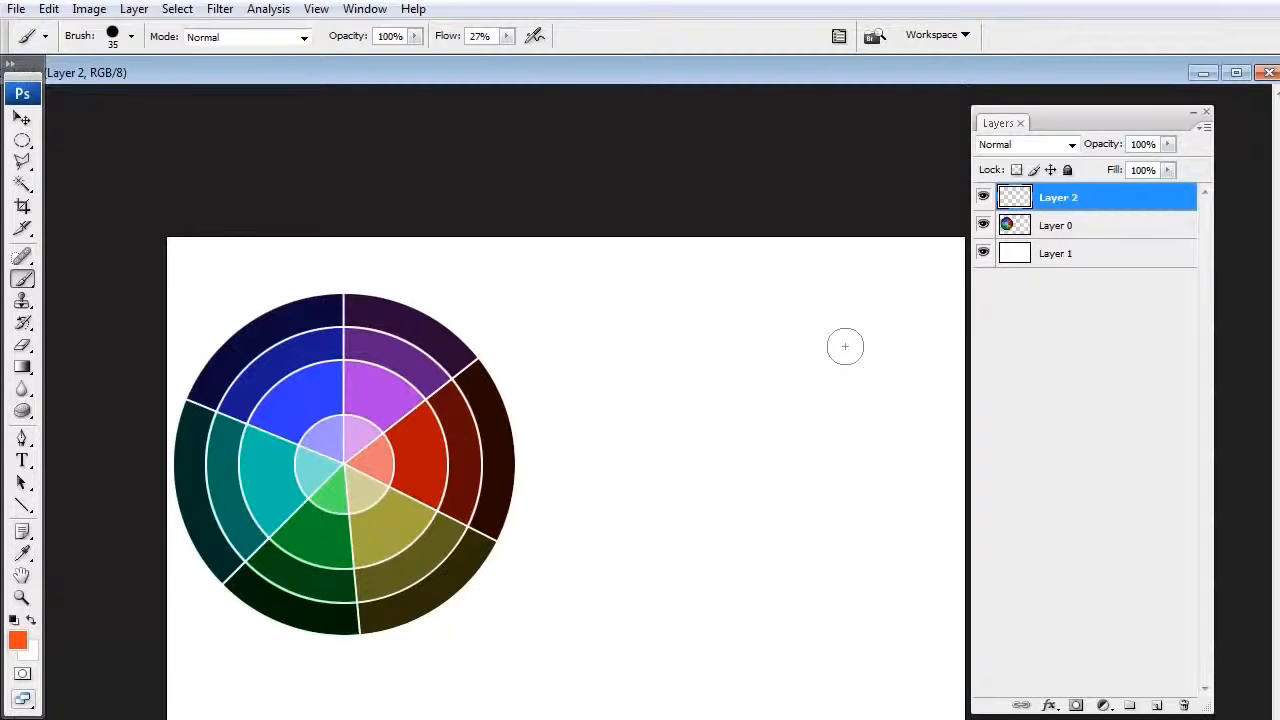
{"action": "left_click", "coordinate": [345, 428]}
{"action": "left_click", "coordinate": [295, 392], "text": "alt"}
{"action": "mouse_move", "coordinate": [591, 306]}
{"action": "left_mouse_down"}
{"action": "mouse_move", "coordinate": [608, 290]}
{"action": "mouse_move", "coordinate": [622, 304]}
{"action": "left_mouse_up"}
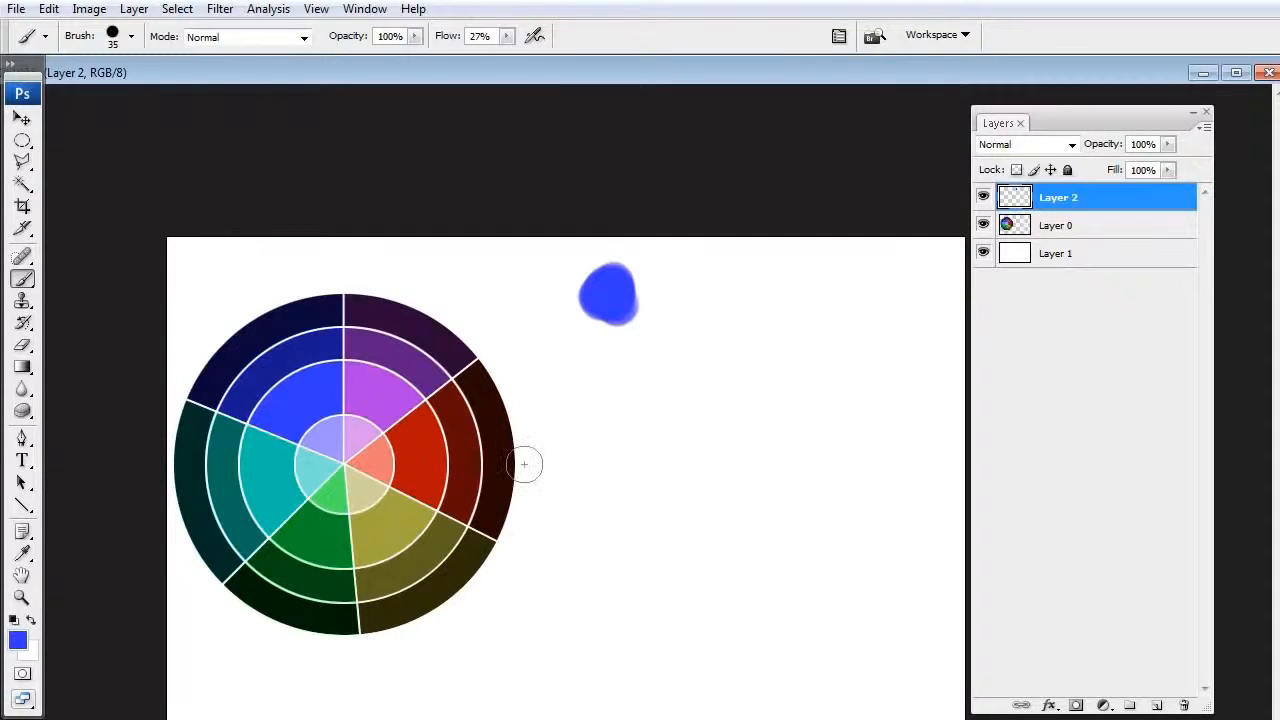
Try green, yellow and yellow-green hues for the foreground color in the Color Picker, cancel, and return to the Brush tool
{"action": "left_click", "coordinate": [17, 642]}
{"action": "left_click_drag", "start_coordinate": [1052, 257], "coordinate": [814, 208]}
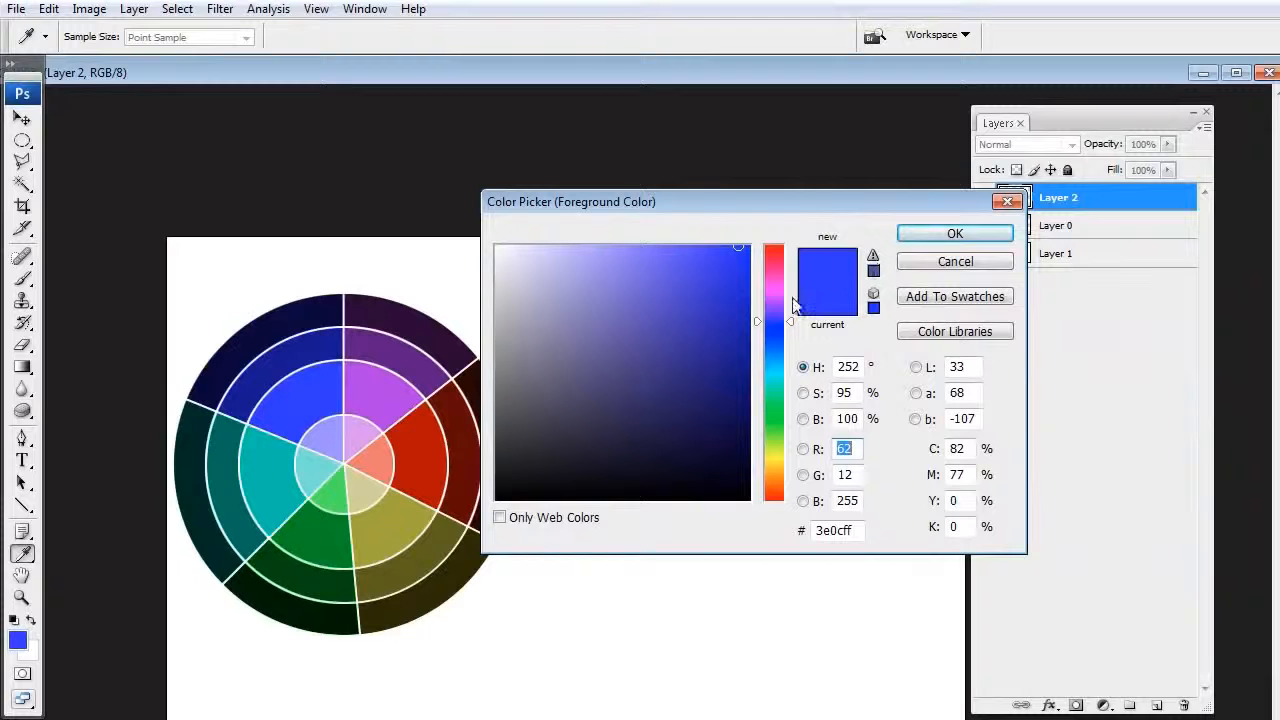
{"action": "left_click_drag", "start_coordinate": [779, 306], "coordinate": [778, 424]}
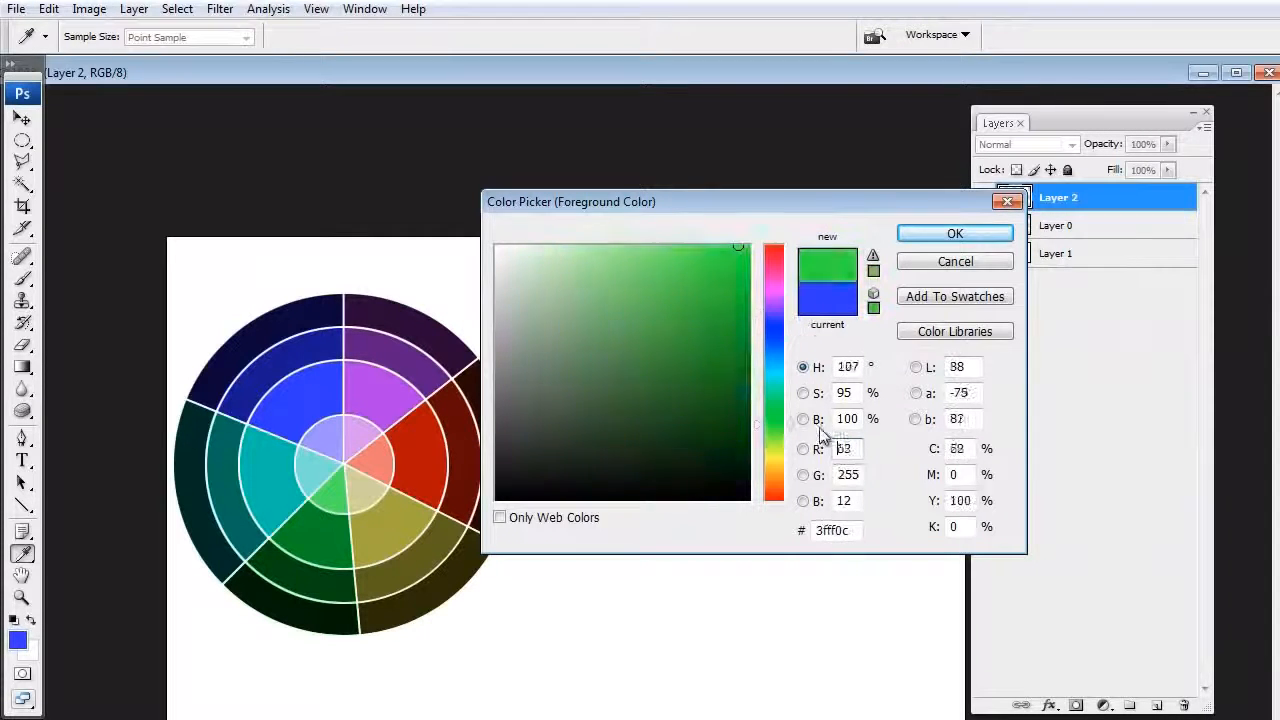
{"action": "type", "text": "241"}
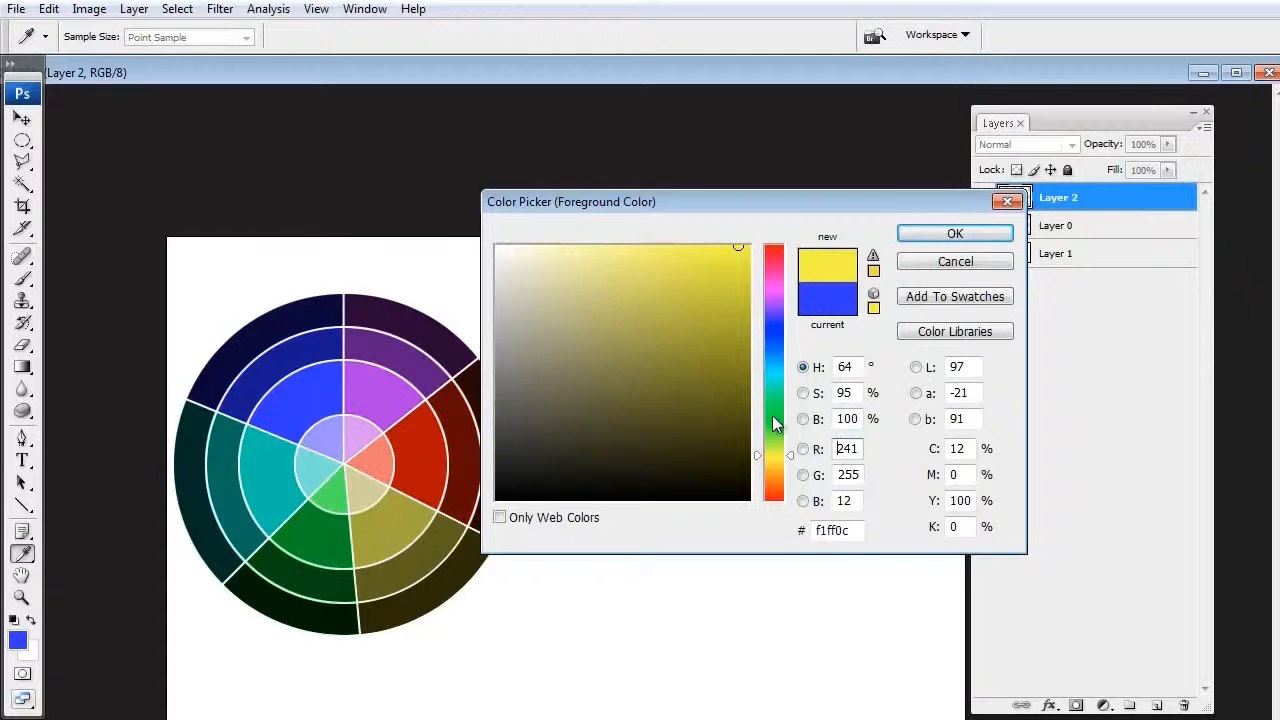
{"action": "left_click_drag", "start_coordinate": [772, 415], "coordinate": [769, 450]}
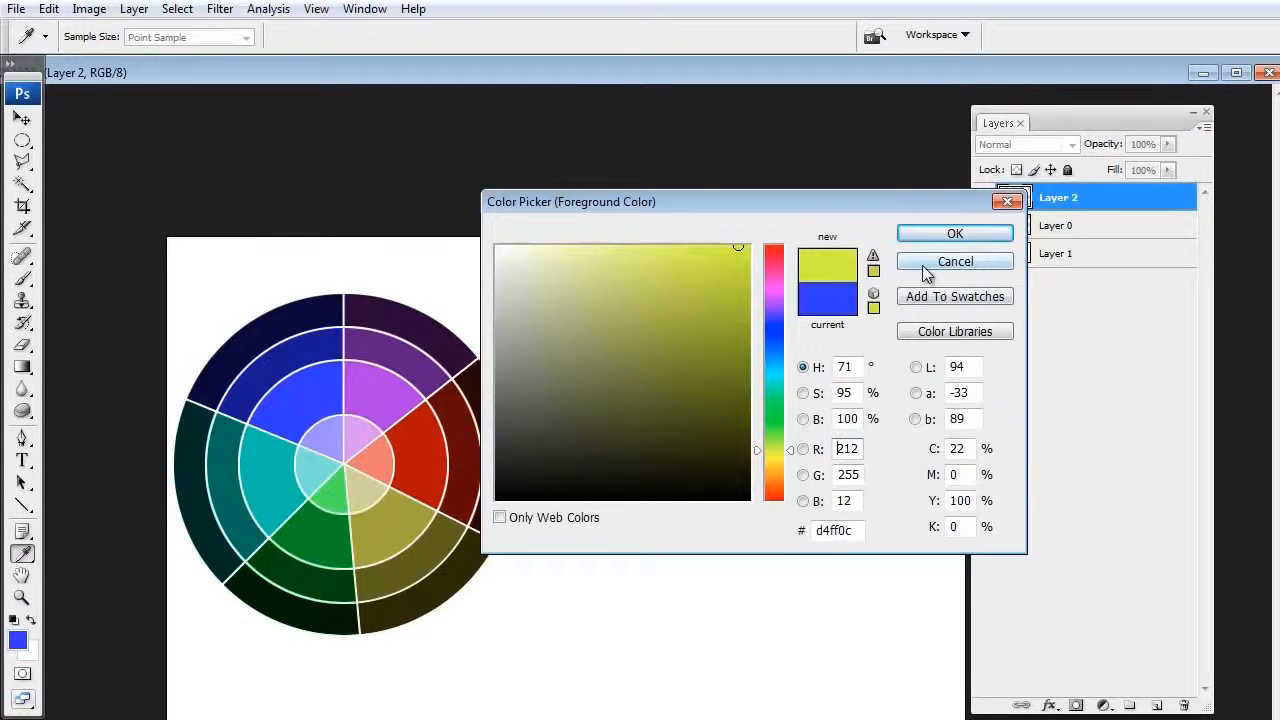
{"action": "left_click", "coordinate": [955, 262]}
{"action": "key", "text": "b"}
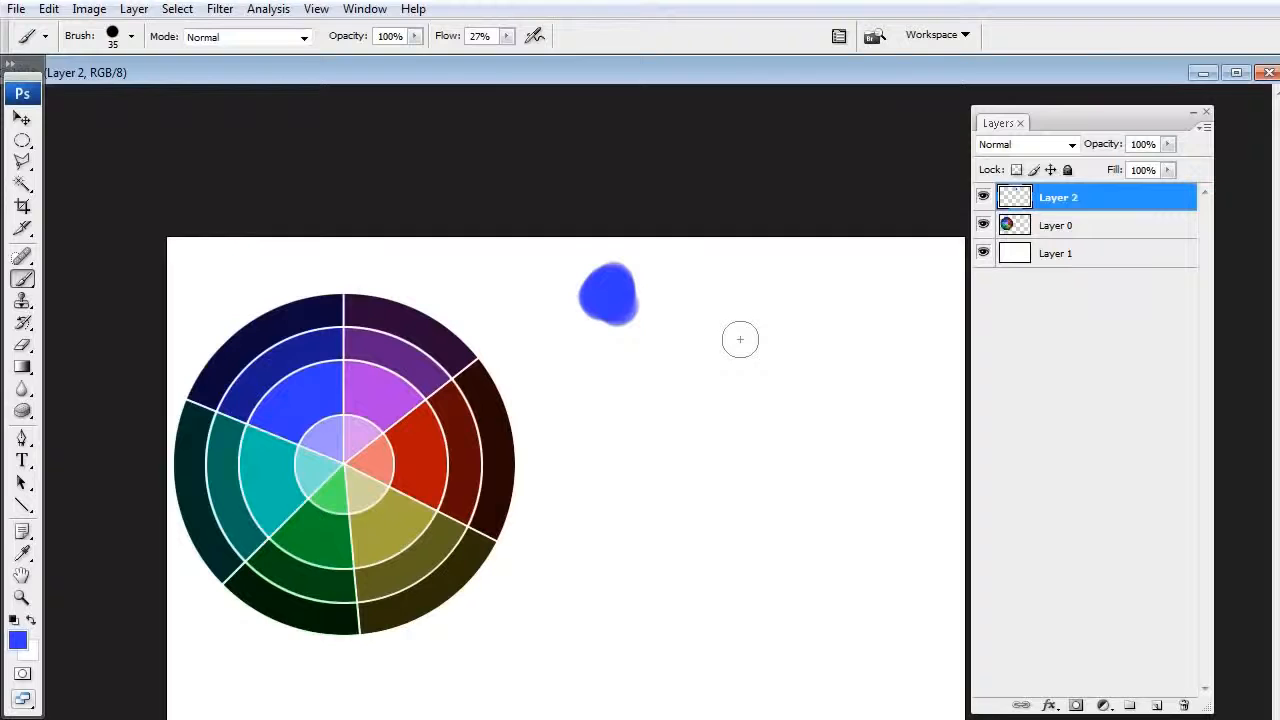
{"action": "mouse_move", "coordinate": [588, 314]}
{"action": "left_mouse_down"}
{"action": "mouse_move", "coordinate": [611, 261]}
{"action": "mouse_move", "coordinate": [588, 276]}
{"action": "left_mouse_up"}
{"action": "key", "text": "bracketleft"}
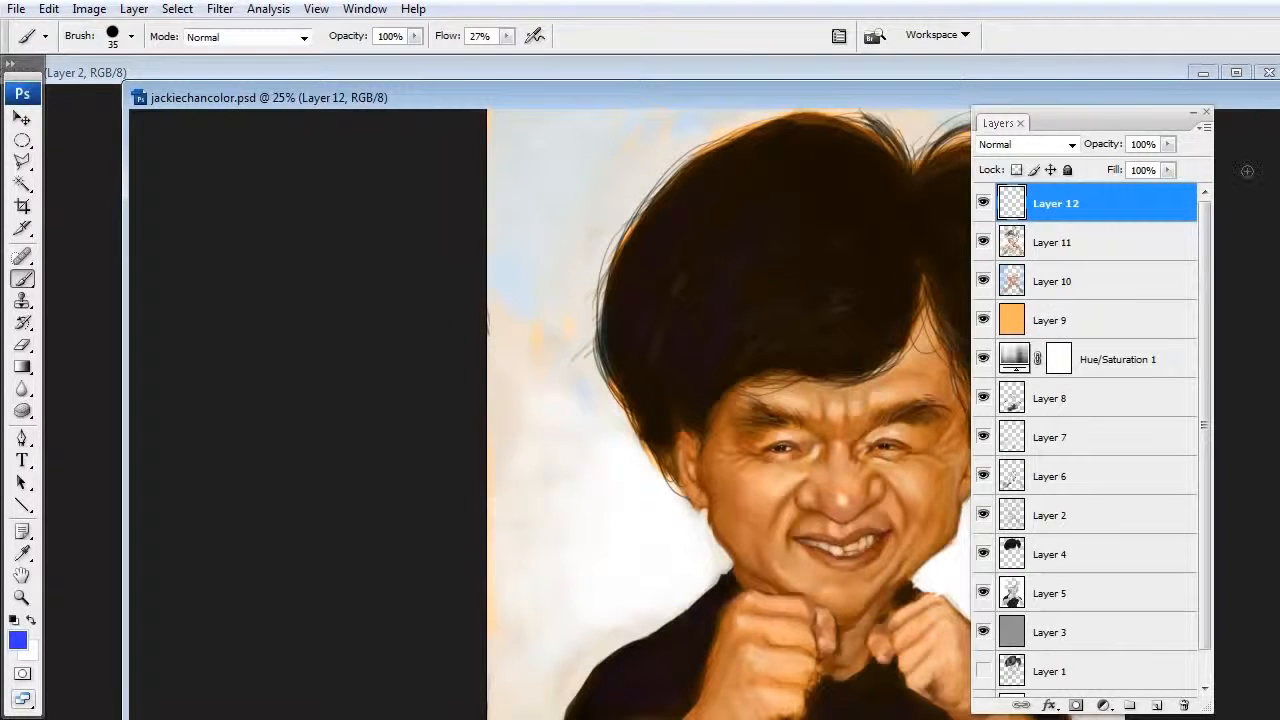
Hide Layers 9, 10, 11 and 12 of jackiechancolor.psd and move its window and the layer list to clear the portrait
{"action": "left_click_drag", "start_coordinate": [300, 97], "coordinate": [235, 72]}
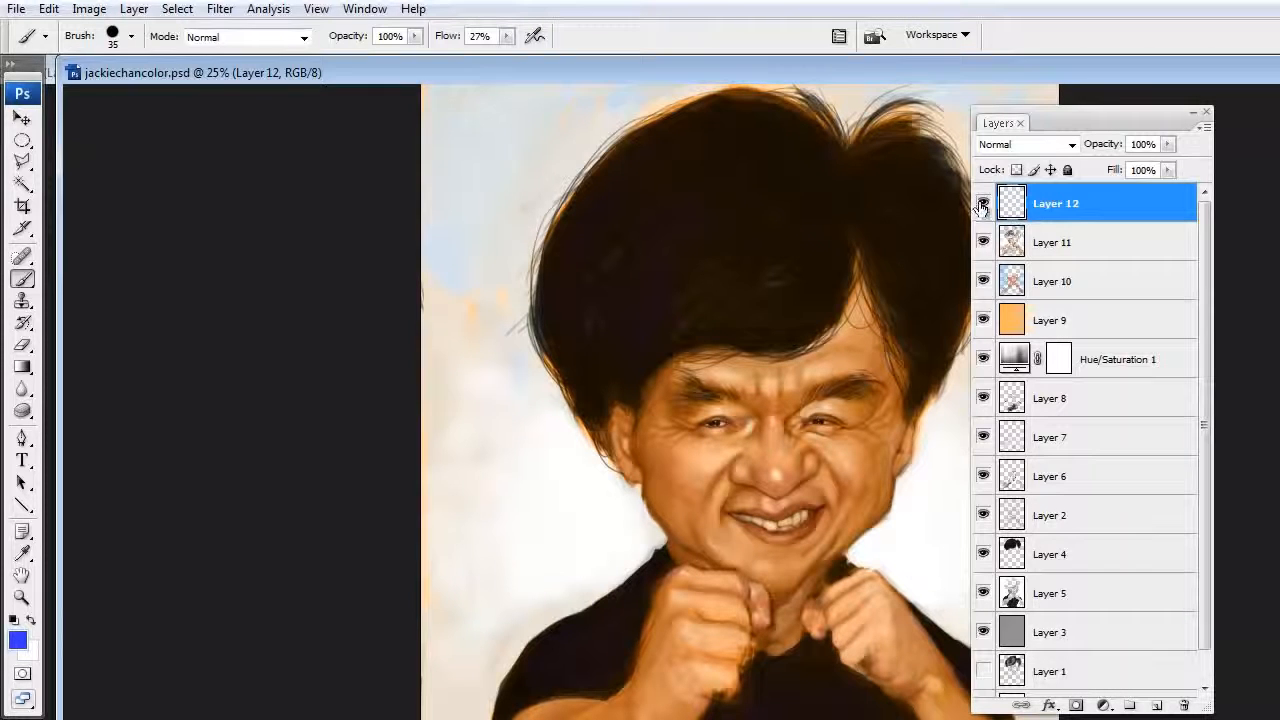
{"action": "left_click", "coordinate": [983, 281]}
{"action": "left_click", "coordinate": [983, 320]}
{"action": "left_click", "coordinate": [983, 203]}
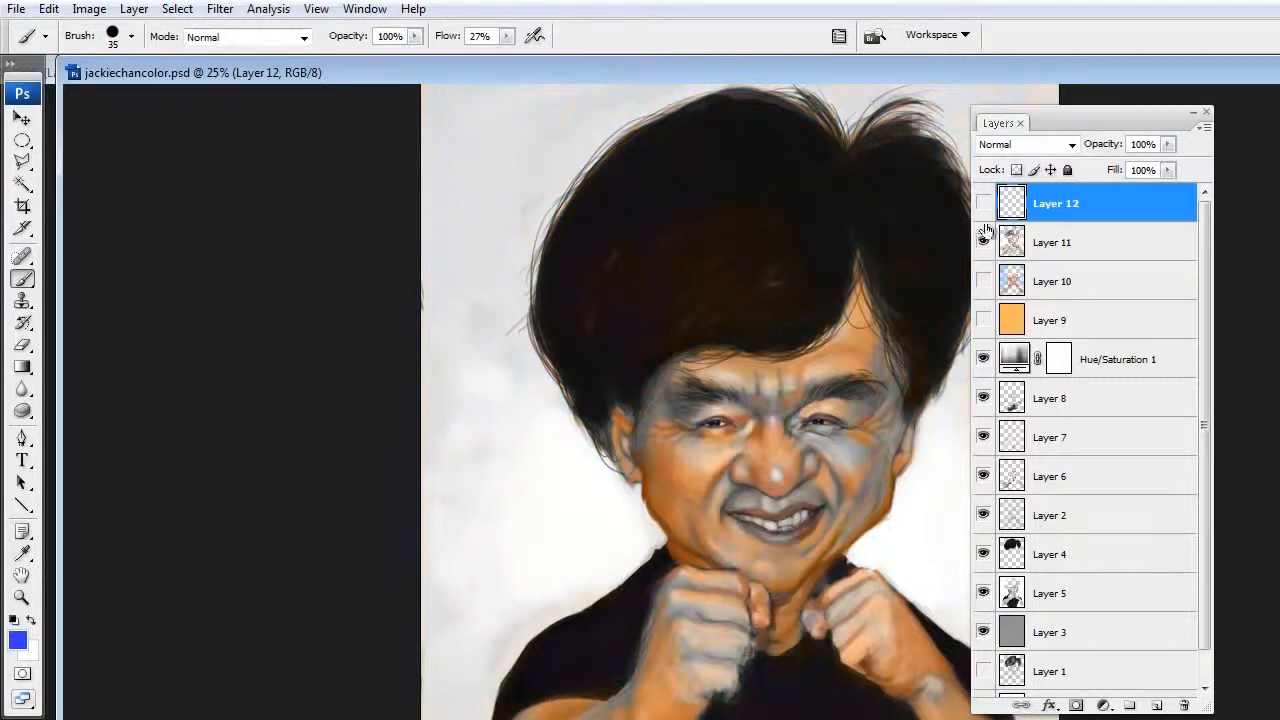
{"action": "left_click", "coordinate": [983, 242]}
{"action": "mouse_move", "coordinate": [1005, 71]}
{"action": "left_mouse_down"}
{"action": "mouse_move", "coordinate": [1203, 117]}
{"action": "mouse_move", "coordinate": [1279, 102]}
{"action": "mouse_move", "coordinate": [1142, 86]}
{"action": "left_mouse_up"}
{"action": "mouse_move", "coordinate": [1051, 110]}
{"action": "left_mouse_down"}
{"action": "mouse_move", "coordinate": [1251, 448]}
{"action": "mouse_move", "coordinate": [1279, 263]}
{"action": "mouse_move", "coordinate": [1279, 290]}
{"action": "left_mouse_up"}
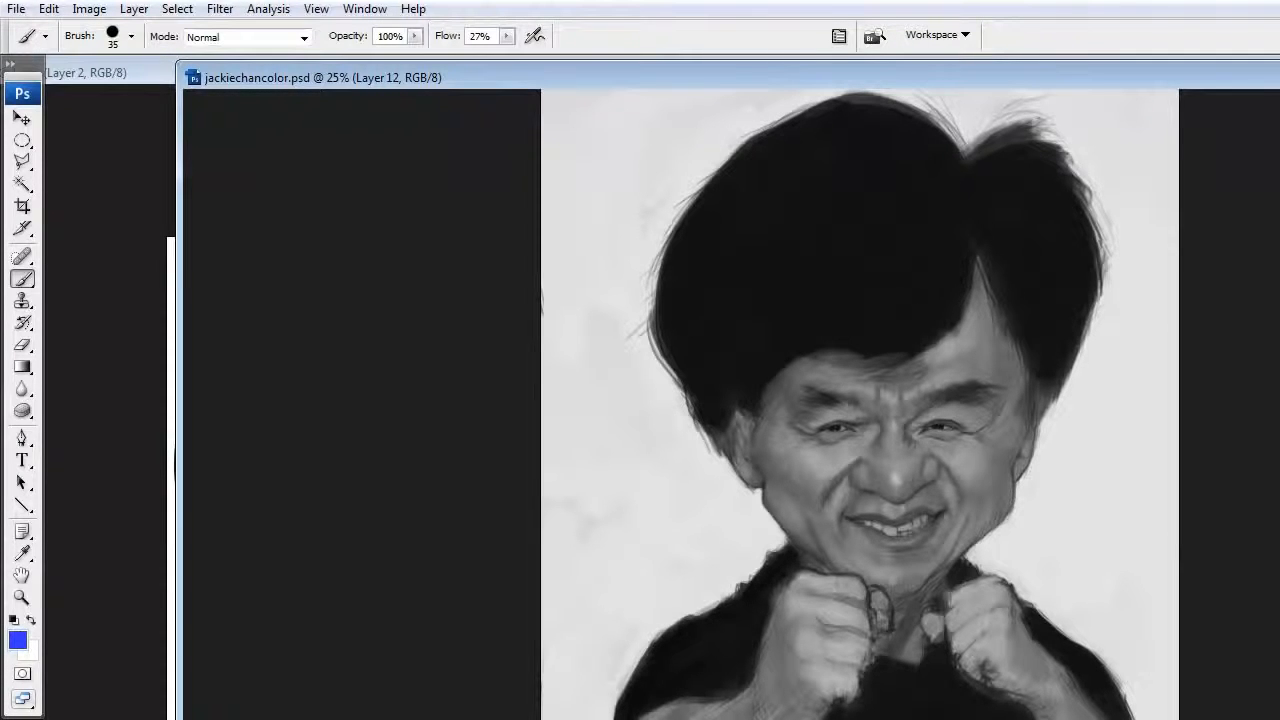
Bring up jcpalette.psd, narrow its window to fit beside the portrait, and bring jackiechancolor.psd back to the front
{"action": "key", "text": "ctrl+Tab"}
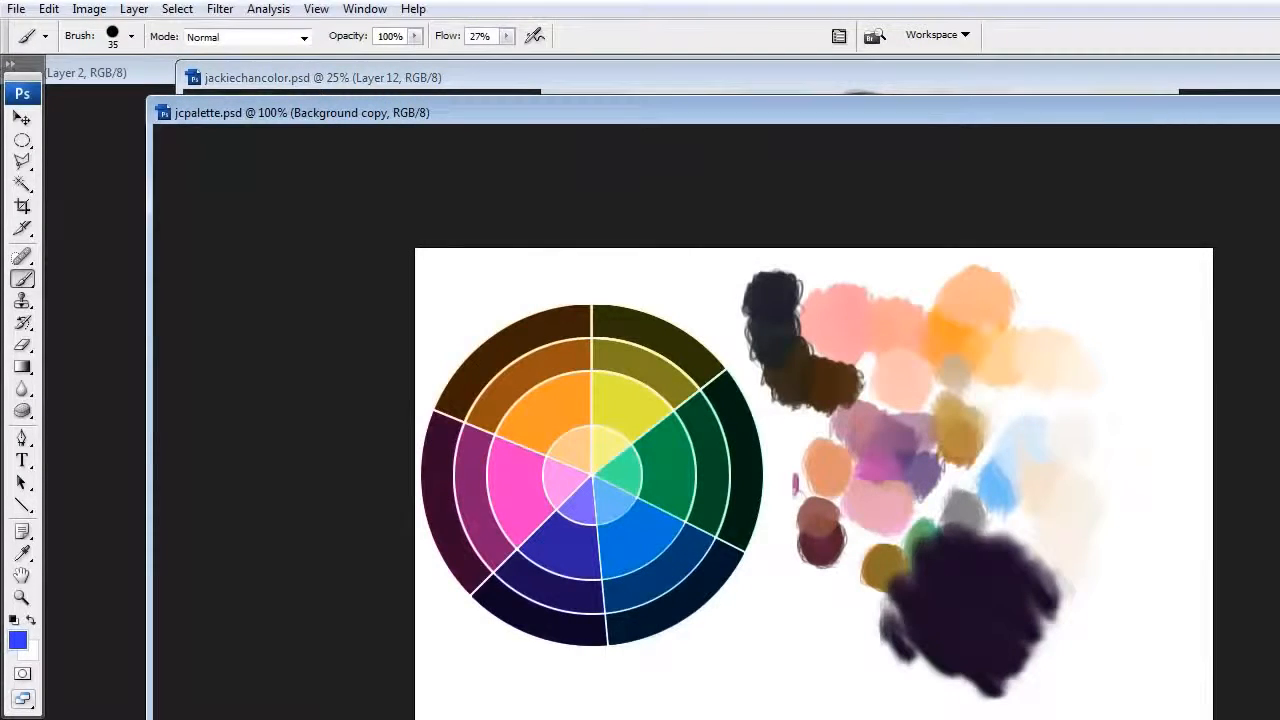
{"action": "left_click_drag", "start_coordinate": [1279, 156], "coordinate": [820, 156]}
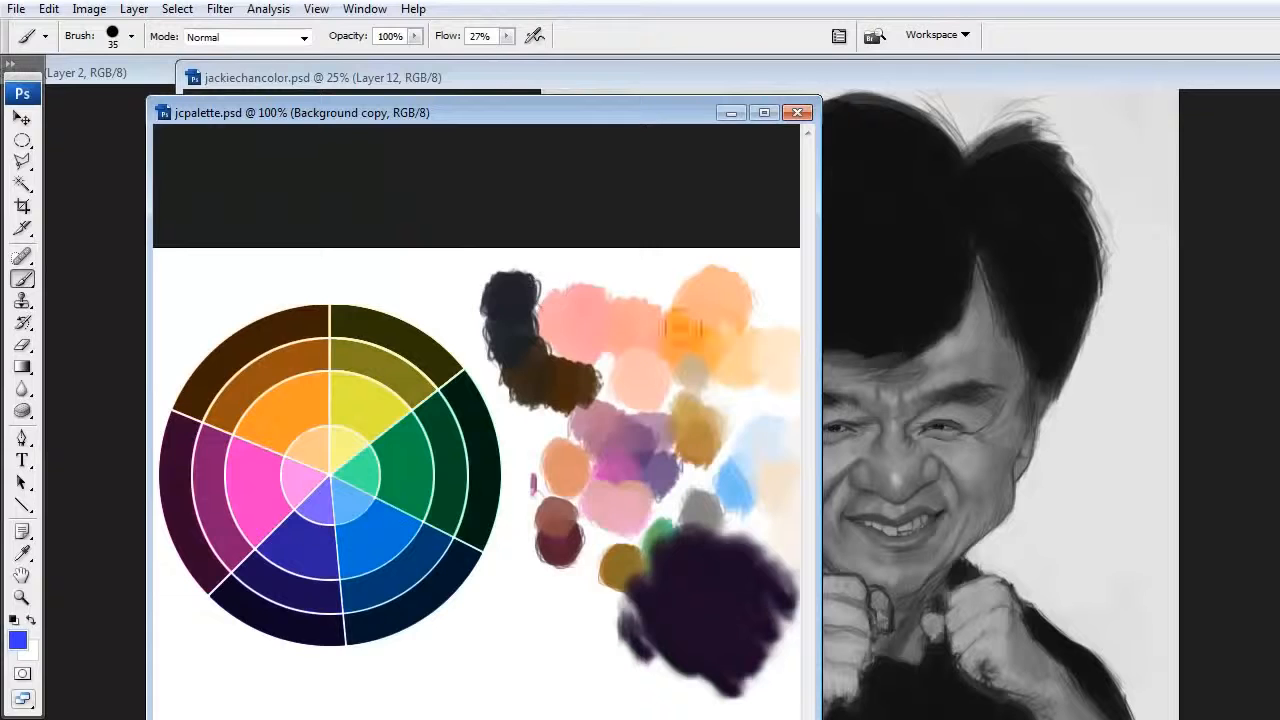
{"action": "left_click_drag", "start_coordinate": [1071, 75], "coordinate": [1077, 75]}
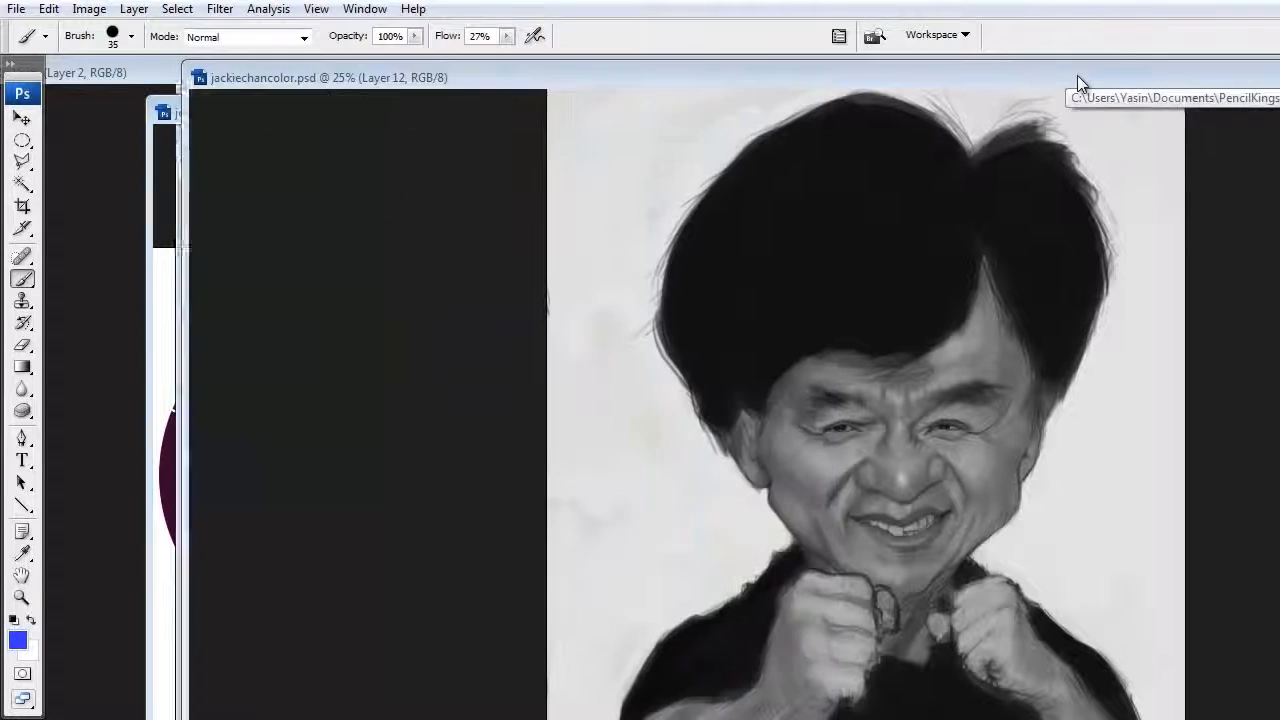
Make the orange Layer 9 and the color Layer 10 of the portrait visible, with the layer list moved beside the painting
{"action": "key", "text": "alt+bracketleft"}
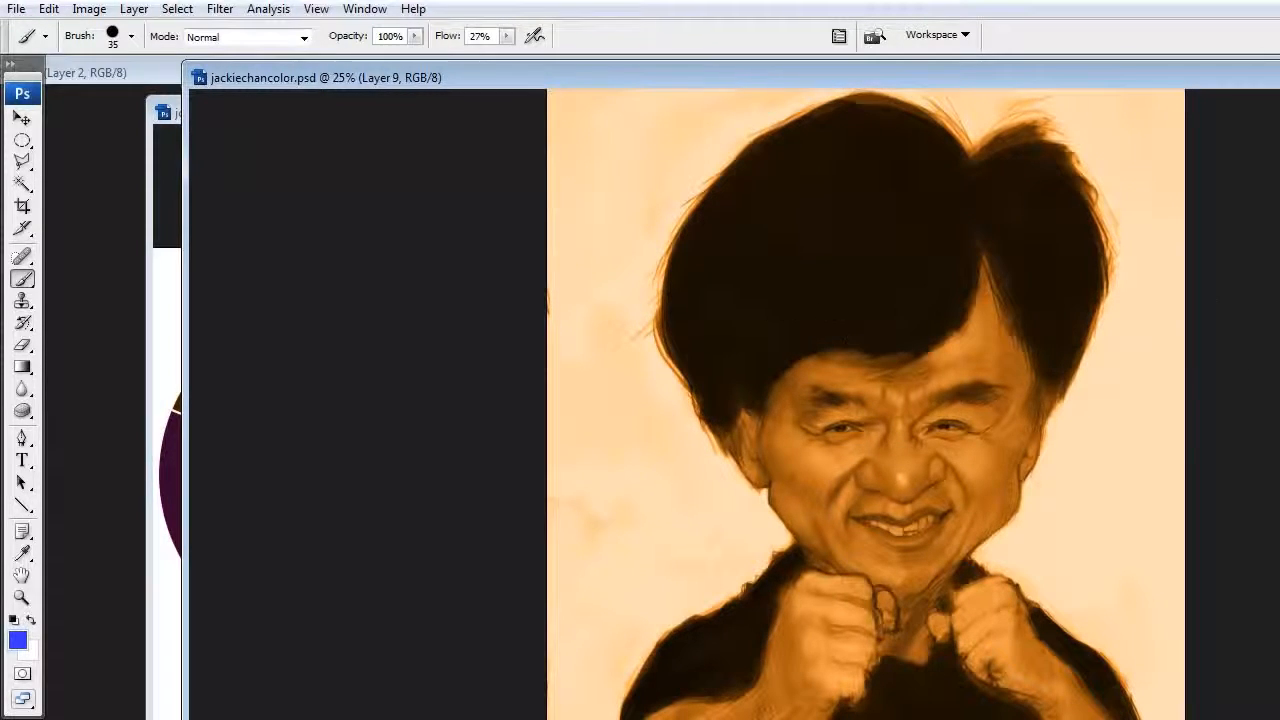
{"action": "left_click_drag", "start_coordinate": [1278, 283], "coordinate": [395, 142]}
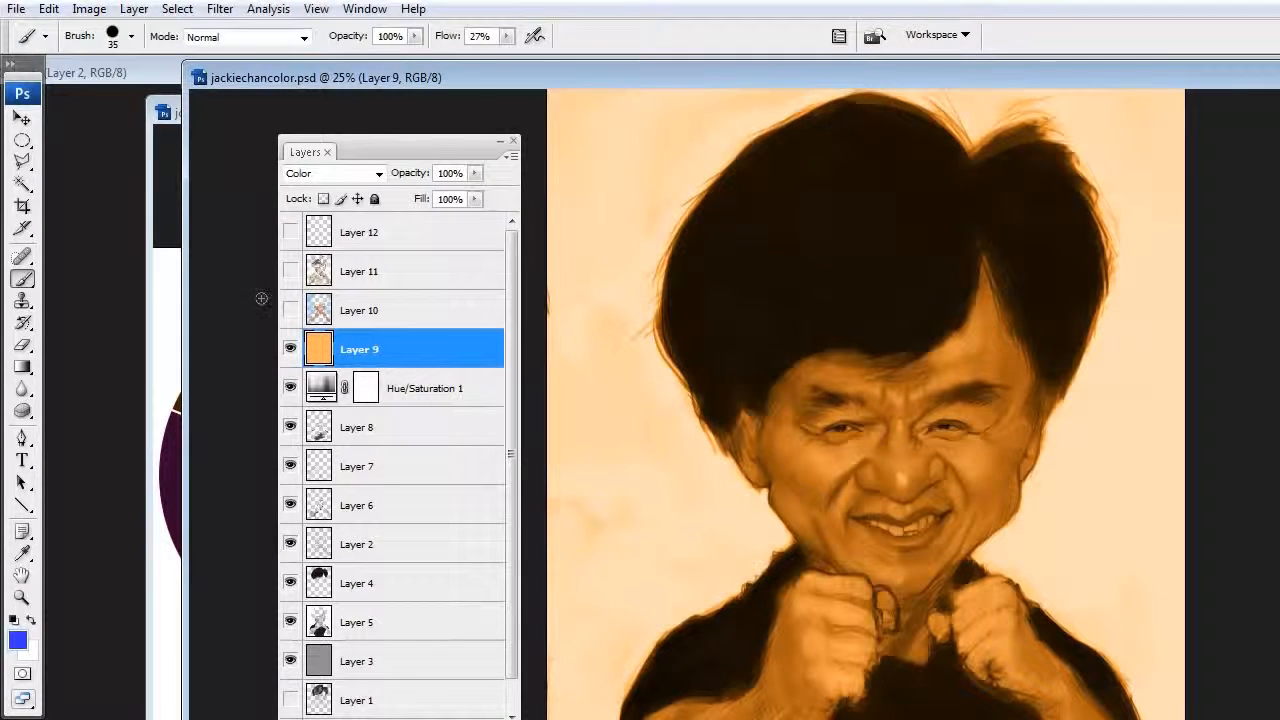
{"action": "left_click", "coordinate": [318, 312]}
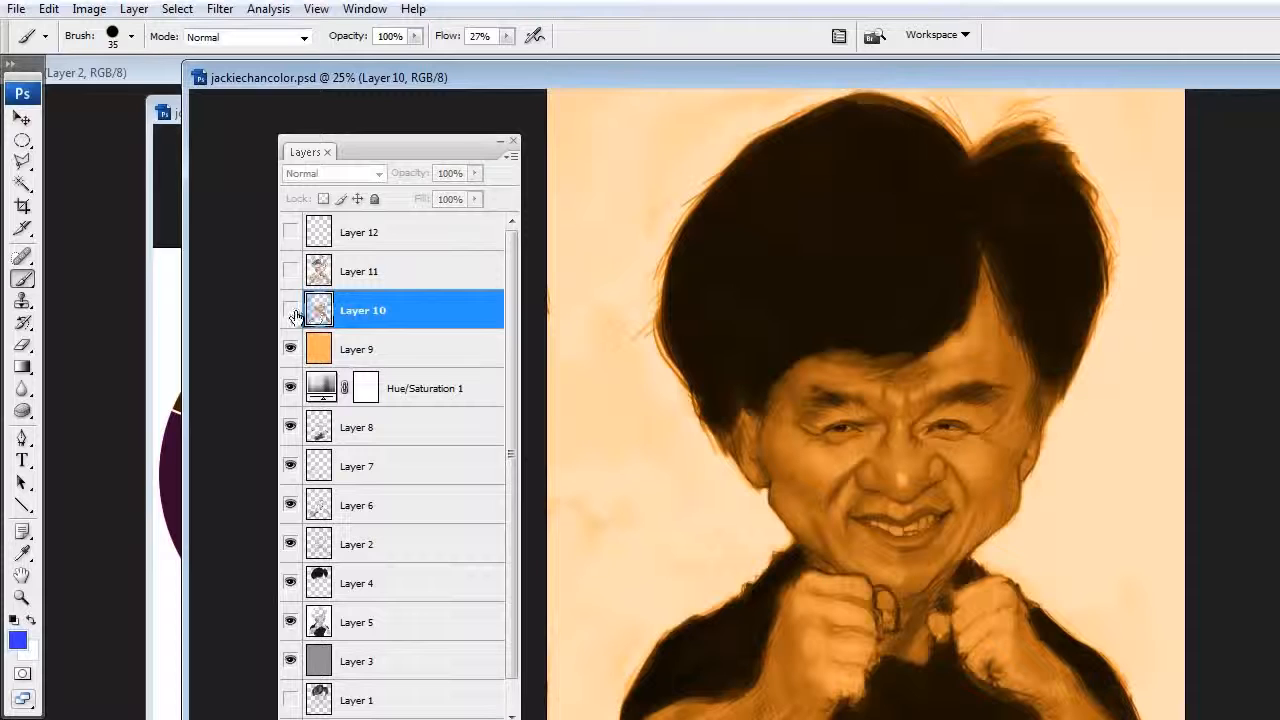
{"action": "left_click", "coordinate": [290, 310]}
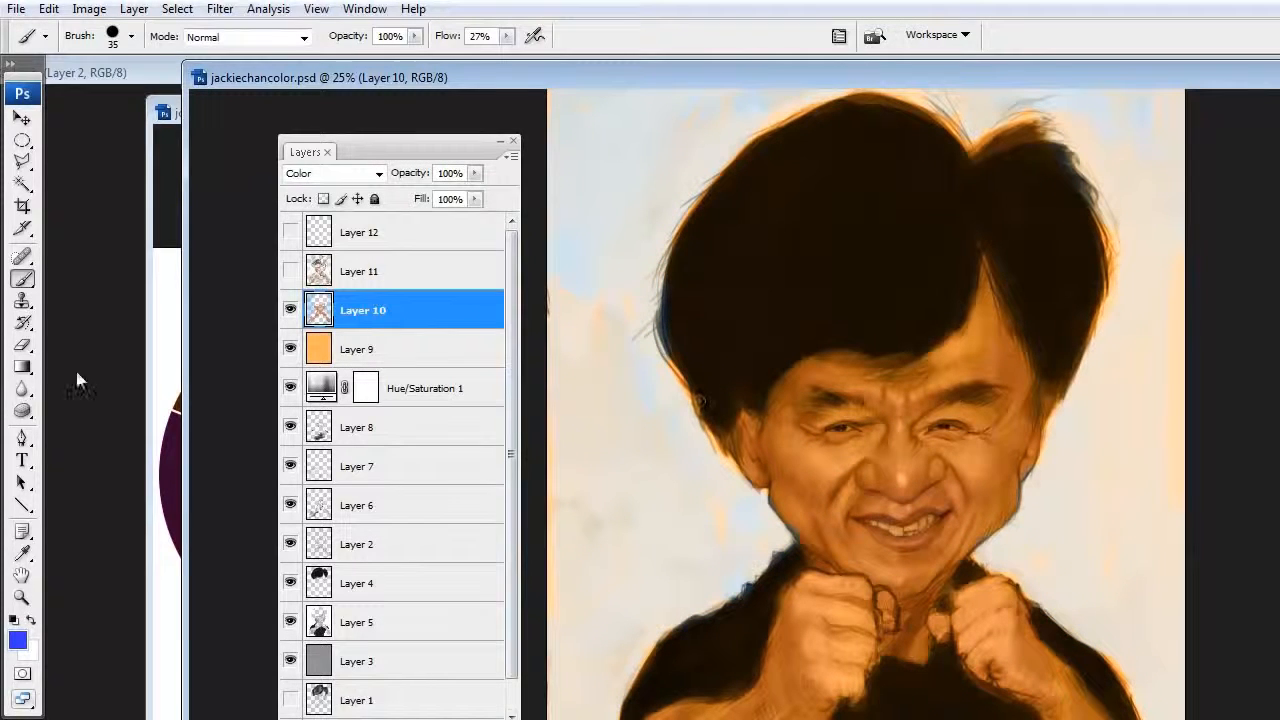
Look at the jcpalette.psd swatches, return to the portrait and make Layer 11 visible
{"action": "left_click", "coordinate": [172, 104]}
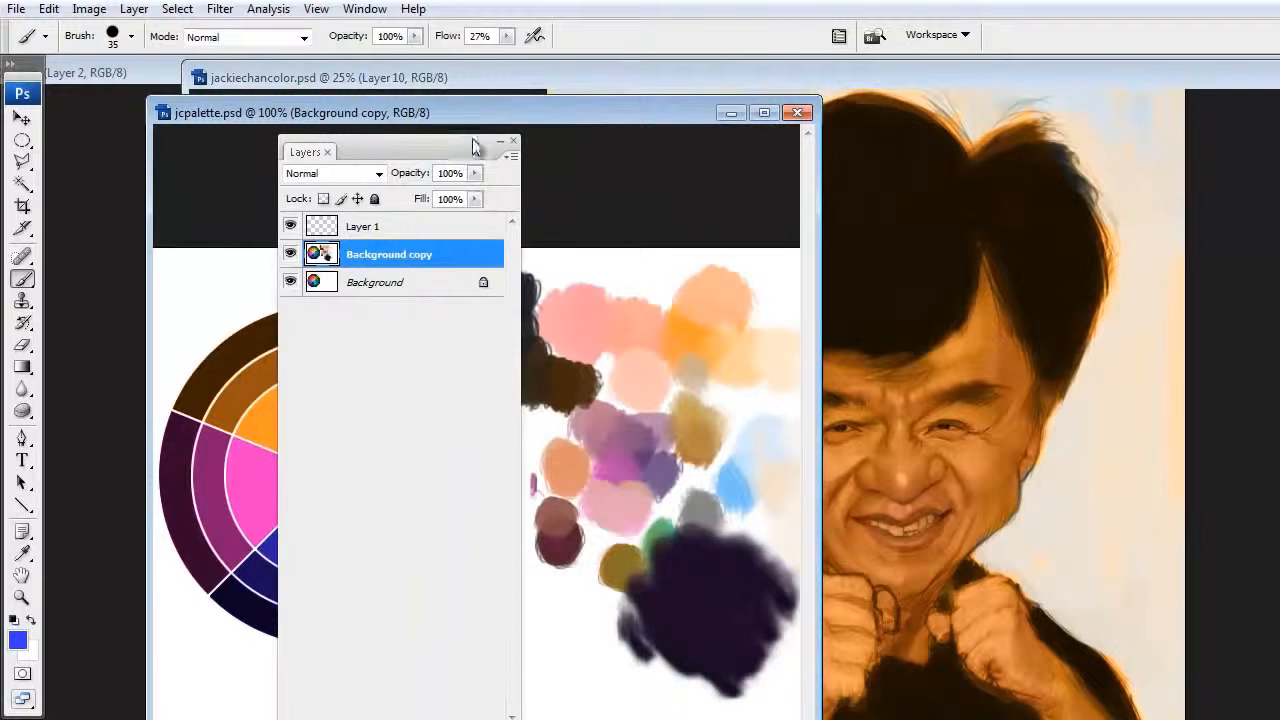
{"action": "left_click", "coordinate": [838, 80]}
{"action": "left_click", "coordinate": [345, 270]}
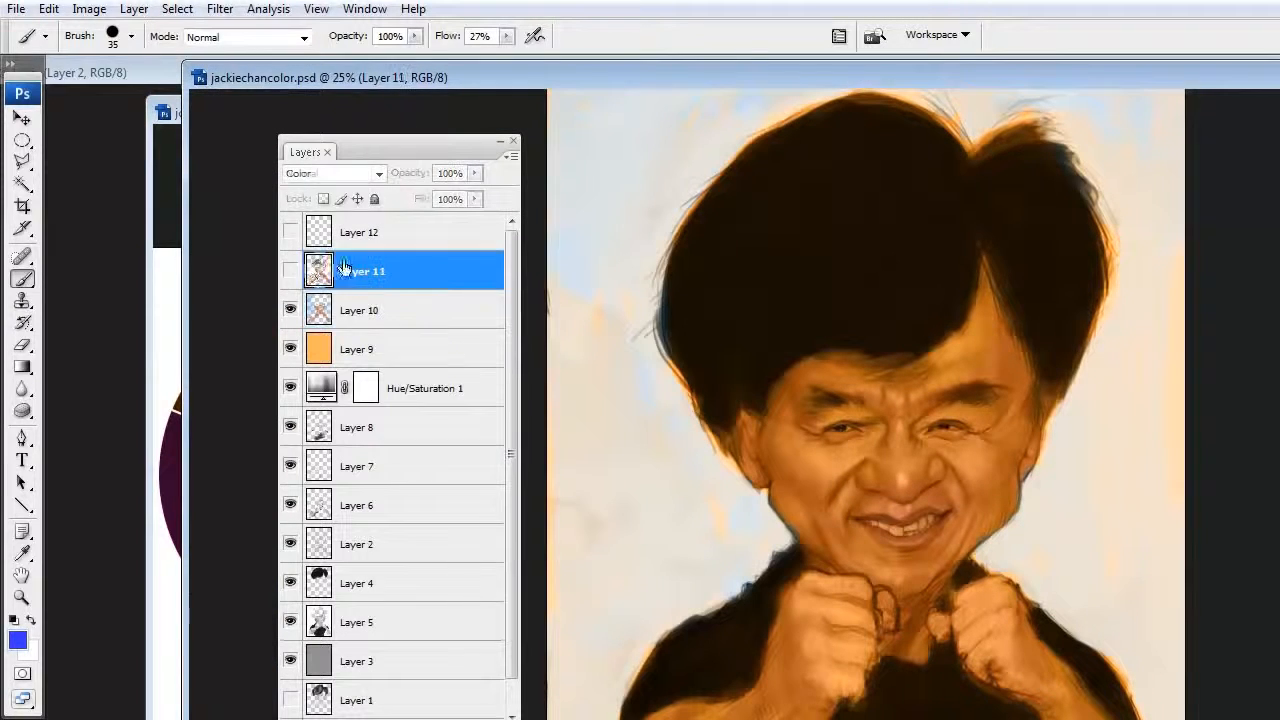
{"action": "left_click", "coordinate": [291, 271]}
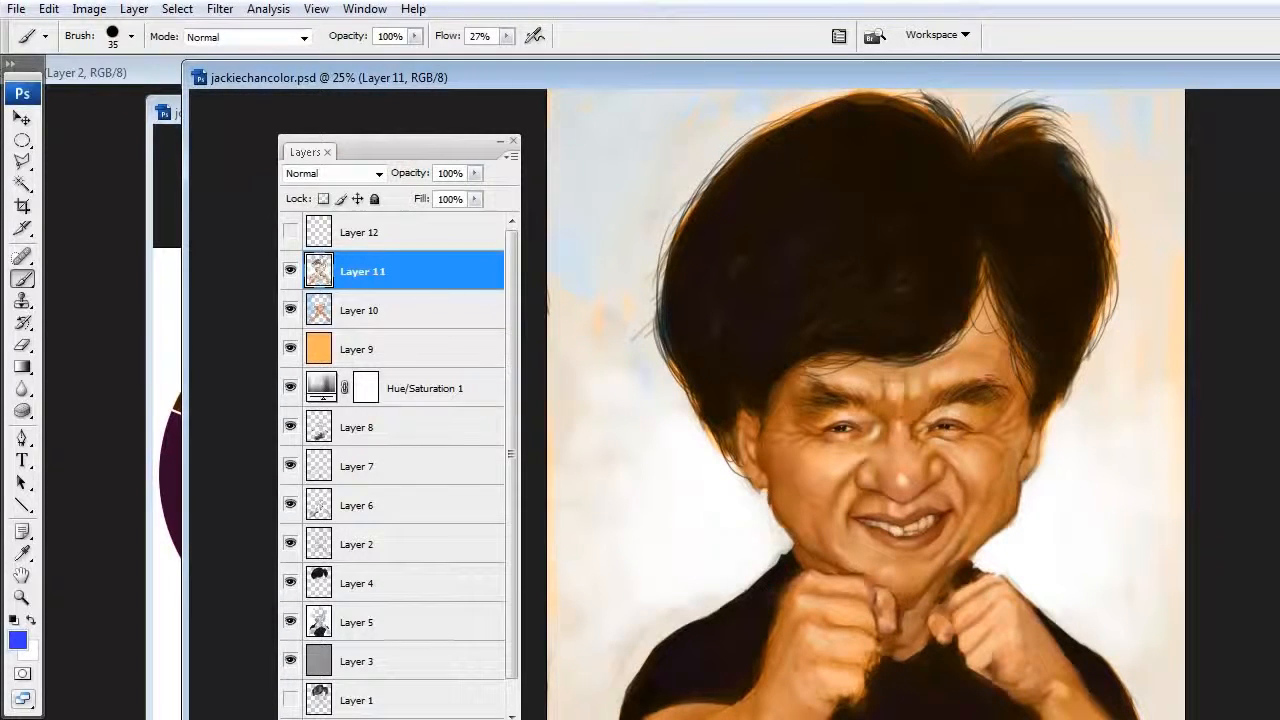
Minimize the other documents' windows to return to the blue-shifted color wheel document, and hide the layer list
{"action": "key", "text": "ctrl+Tab"}
{"action": "left_click", "coordinate": [733, 116]}
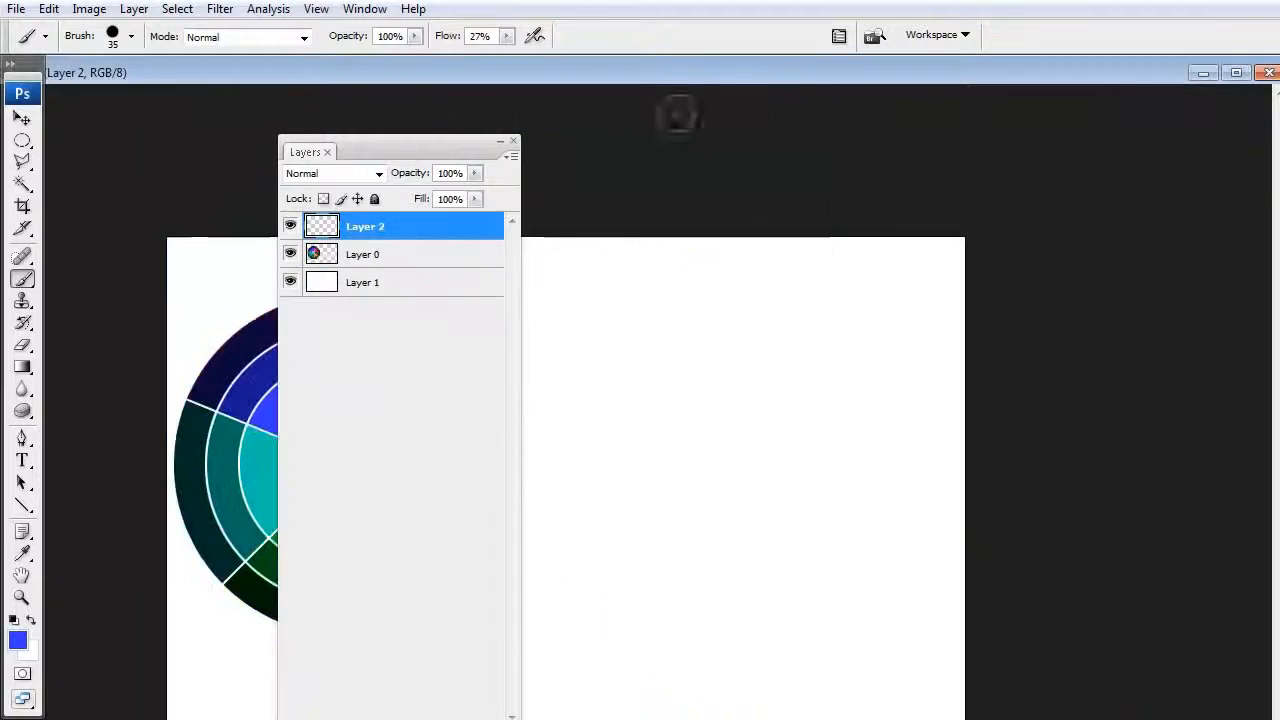
{"action": "key", "text": "F7"}
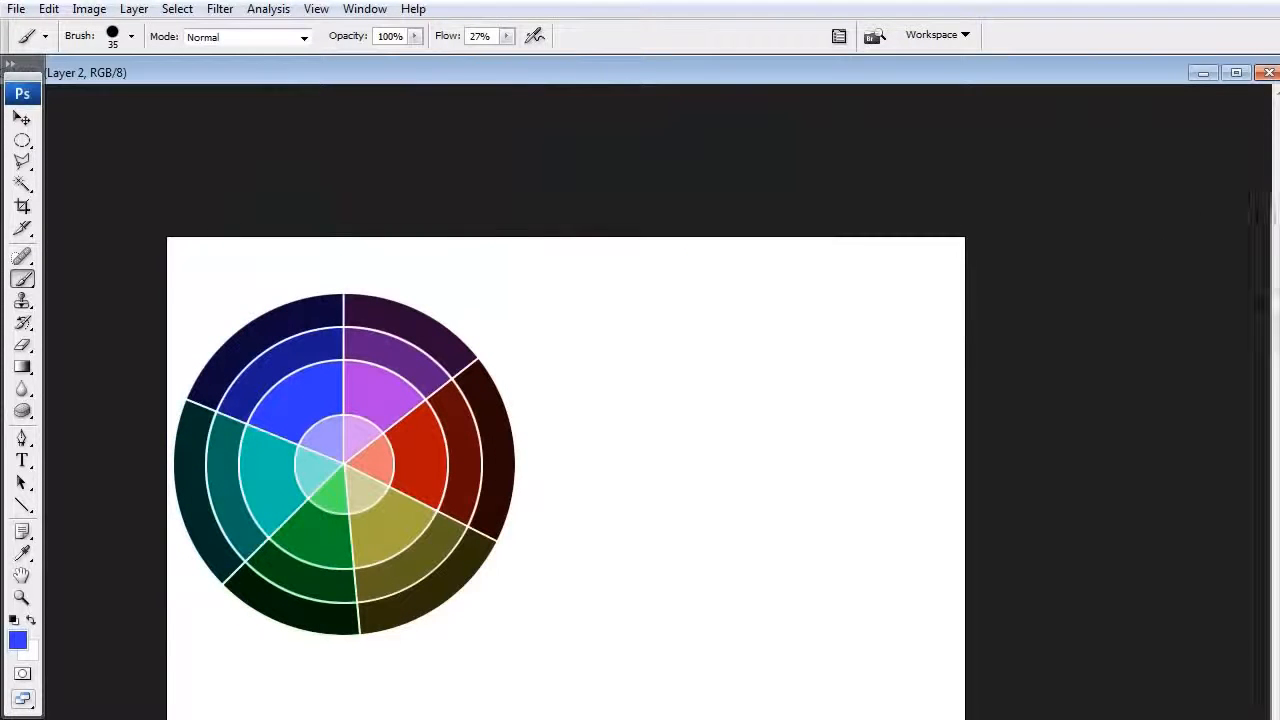
Show the layer list and paint a bright blue dab on Layer 2 beside the color wheel
{"action": "key", "text": "F7"}
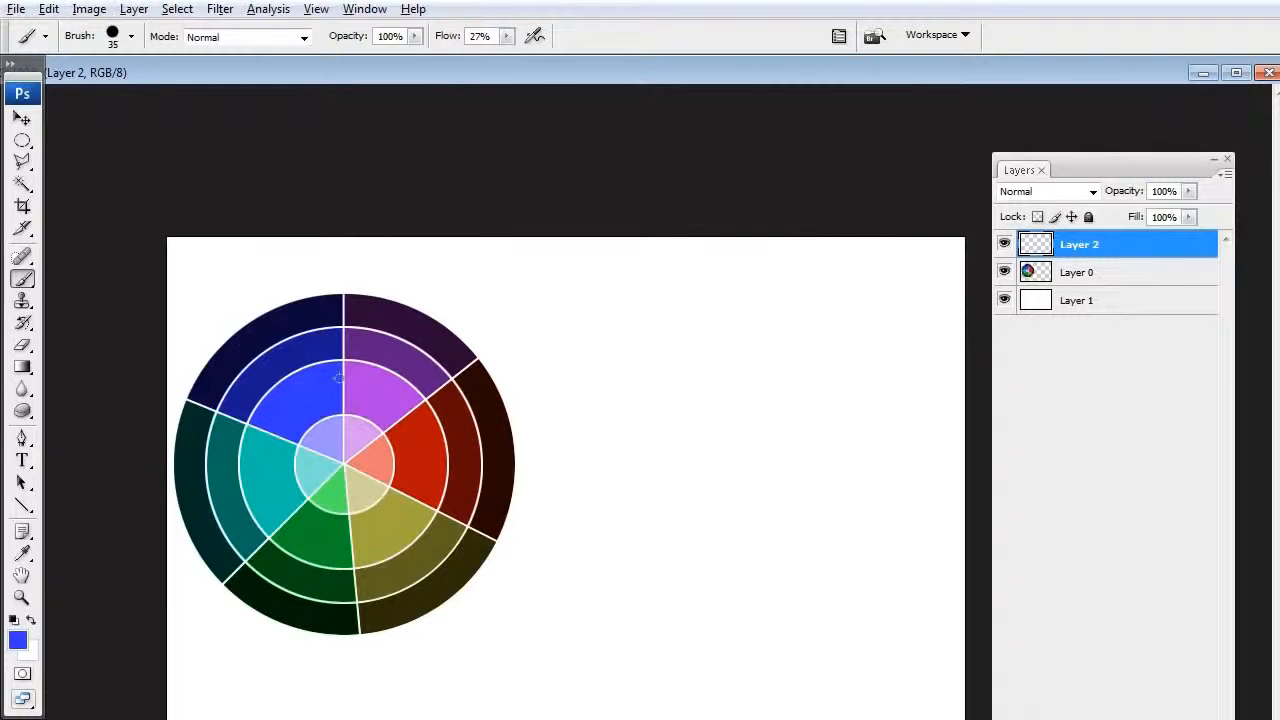
{"action": "left_click_drag", "start_coordinate": [698, 328], "coordinate": [686, 325]}
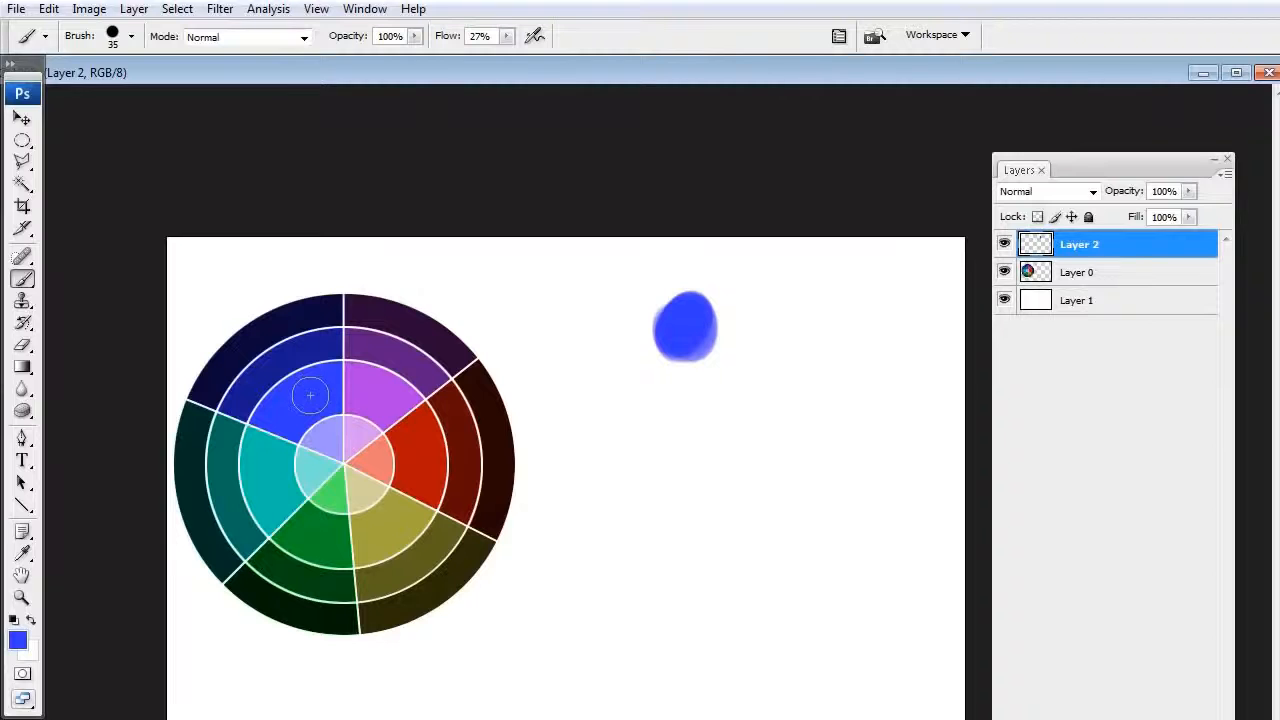
Switch to the Eyedropper tool and back to the Brush
{"action": "key", "text": "alt"}
{"action": "left_click", "coordinate": [22, 553]}
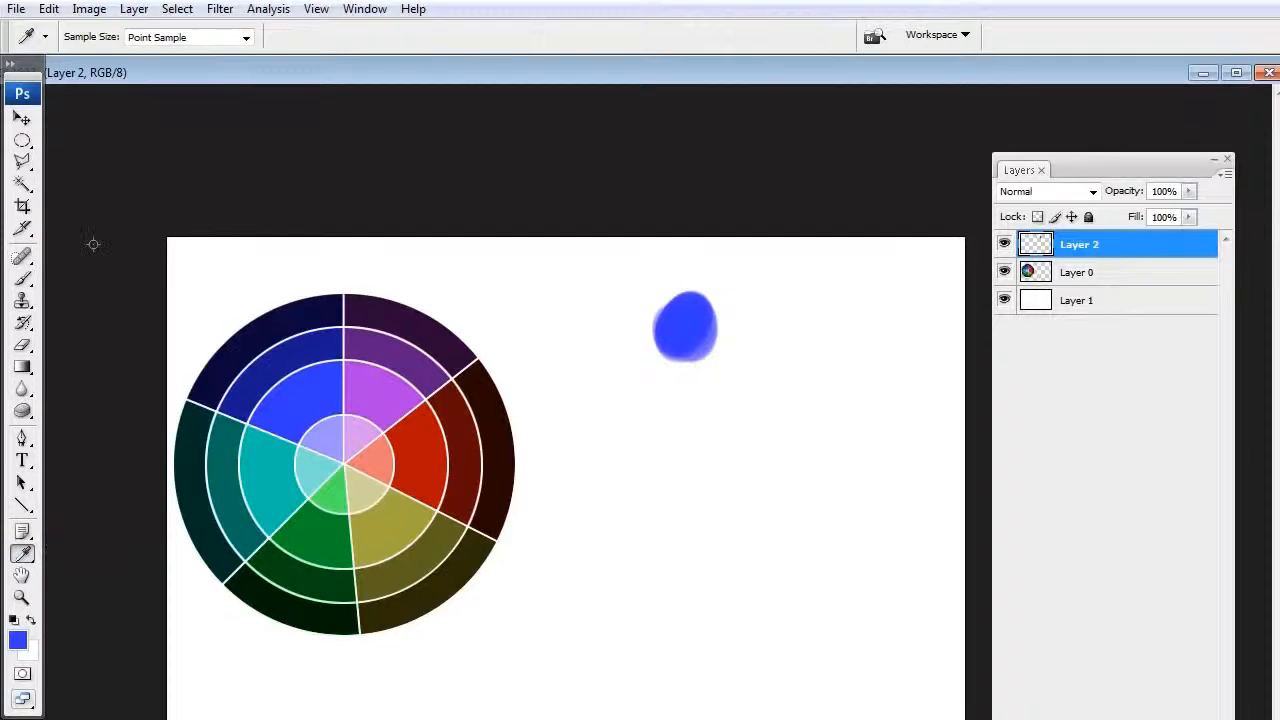
{"action": "key", "text": "b"}
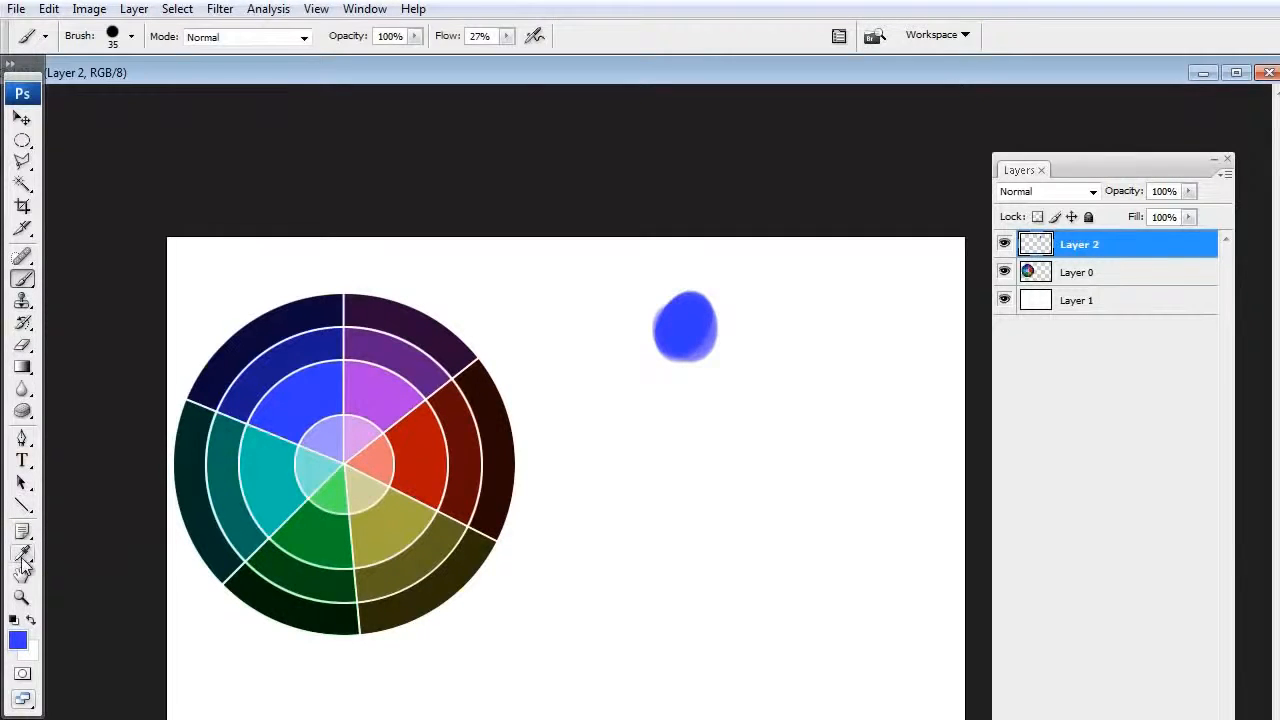
{"action": "left_click", "coordinate": [22, 556]}
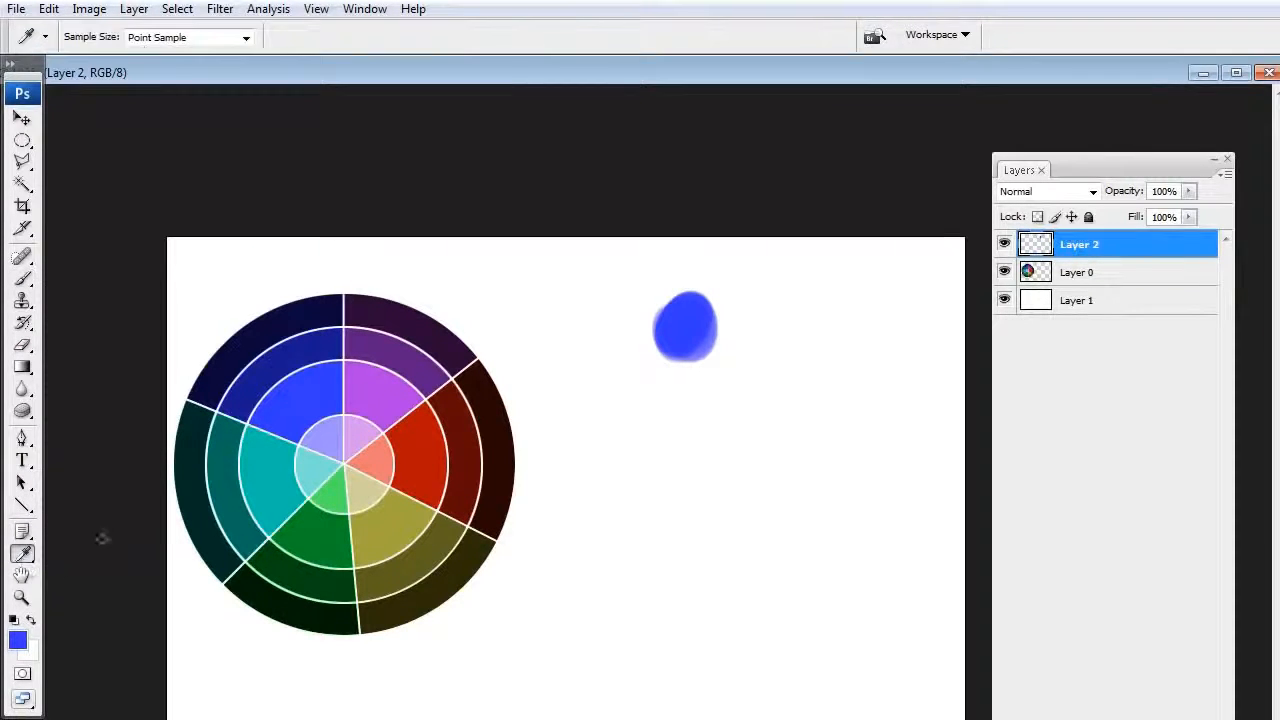
{"action": "left_click", "coordinate": [22, 278]}
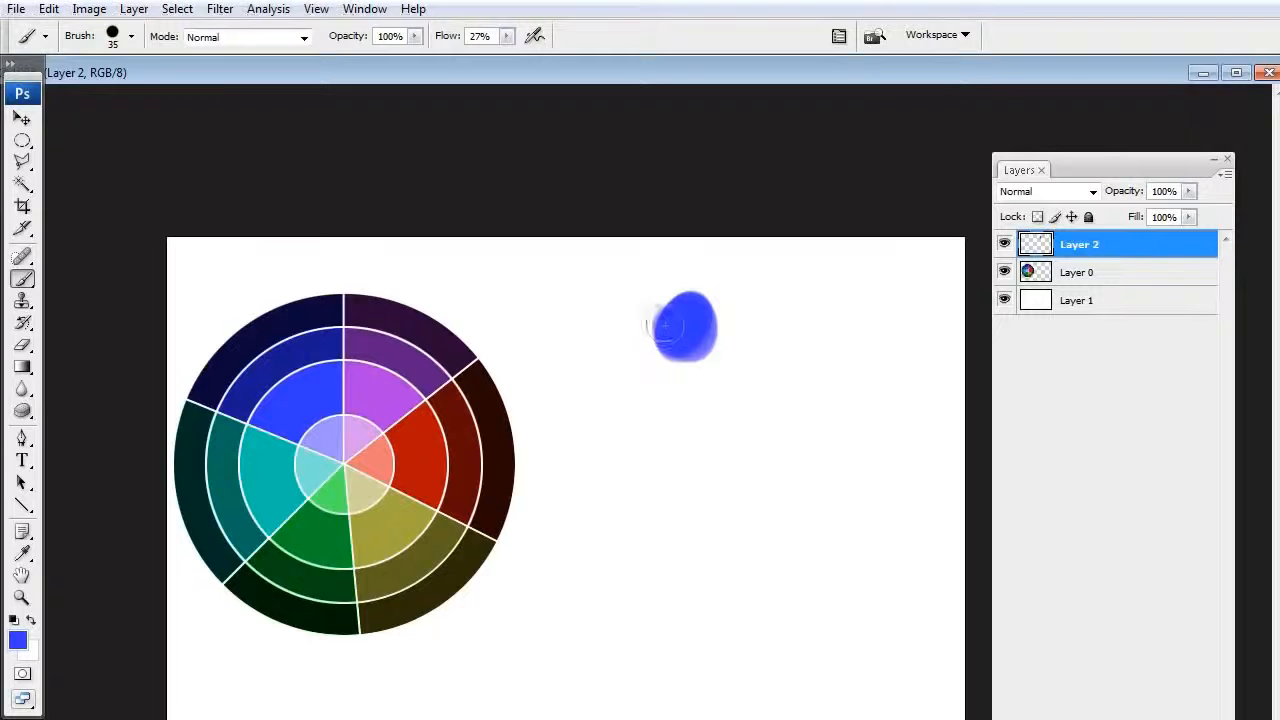
Enlarge the blue dab, overlap it with the wheel's teal, and paint a sampled blue-teal mix between them
{"action": "mouse_move", "coordinate": [662, 326]}
{"action": "left_mouse_down"}
{"action": "mouse_move", "coordinate": [700, 318]}
{"action": "mouse_move", "coordinate": [705, 345]}
{"action": "mouse_move", "coordinate": [674, 340]}
{"action": "mouse_move", "coordinate": [718, 290]}
{"action": "mouse_move", "coordinate": [687, 384]}
{"action": "left_mouse_up"}
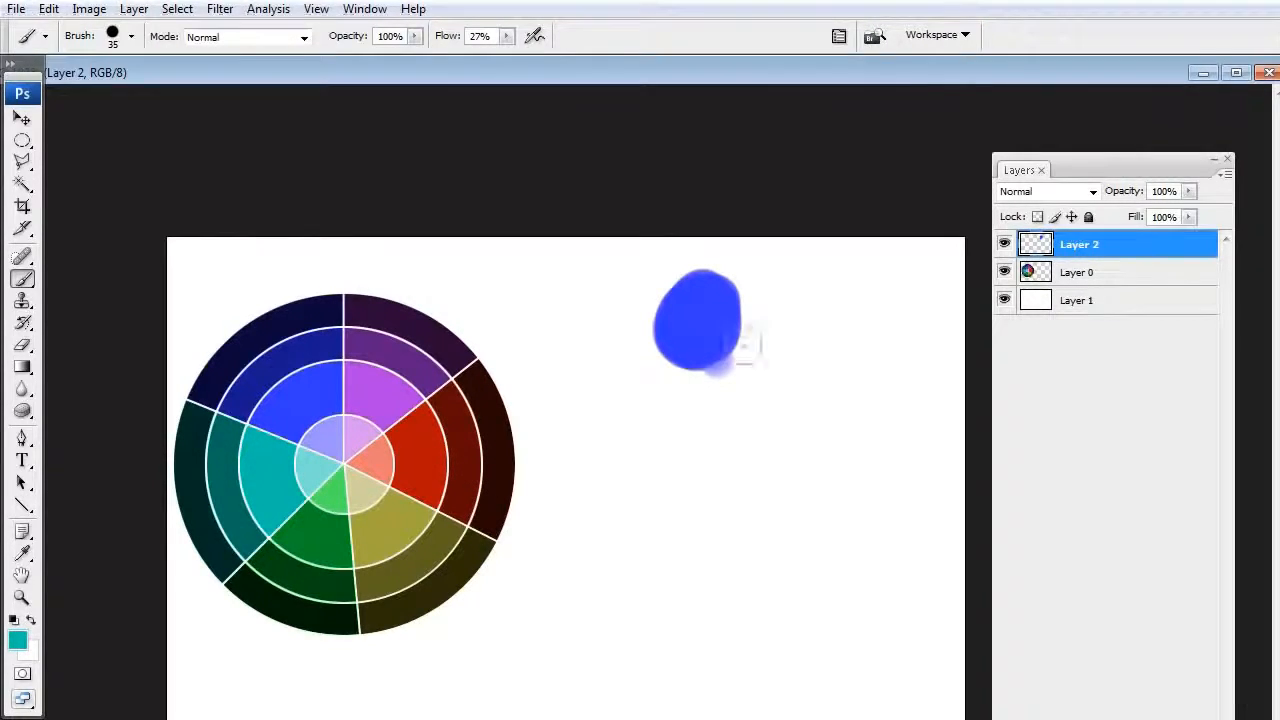
{"action": "mouse_move", "coordinate": [745, 345]}
{"action": "left_mouse_down"}
{"action": "mouse_move", "coordinate": [779, 329]}
{"action": "mouse_move", "coordinate": [788, 346]}
{"action": "mouse_move", "coordinate": [733, 356]}
{"action": "mouse_move", "coordinate": [740, 310]}
{"action": "left_mouse_up"}
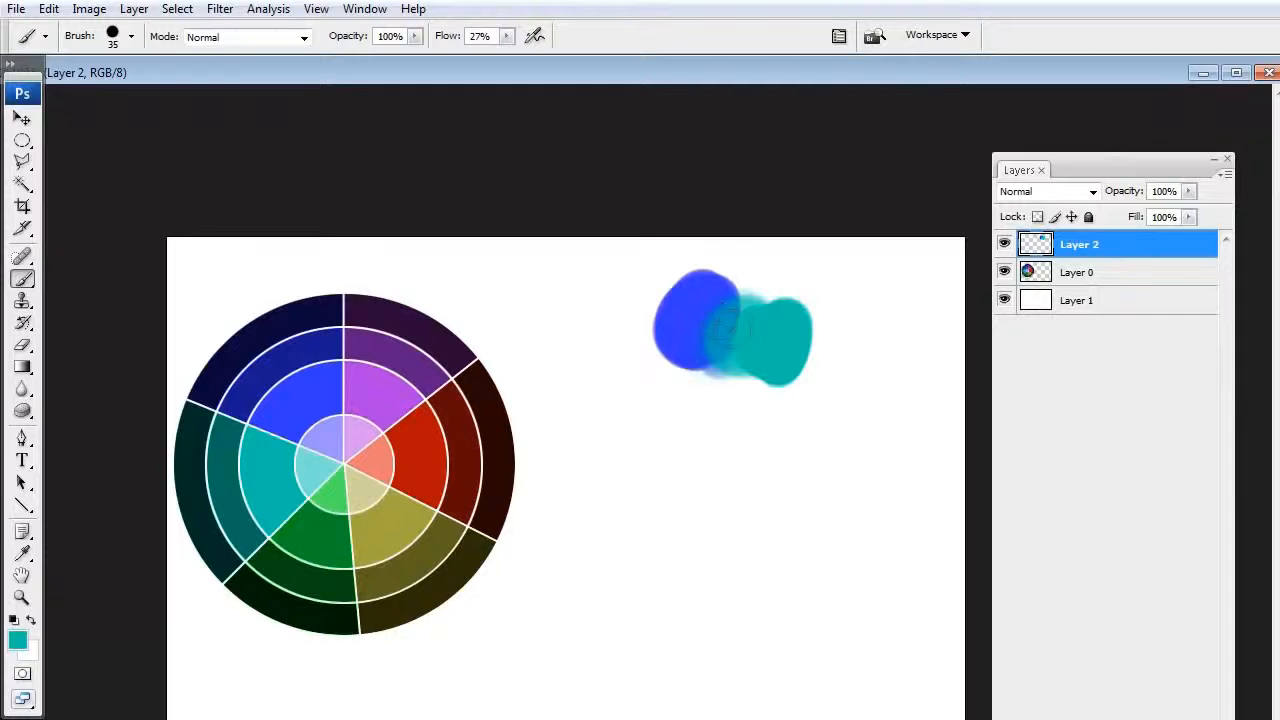
{"action": "mouse_move", "coordinate": [731, 329]}
{"action": "left_mouse_down"}
{"action": "mouse_move", "coordinate": [728, 348]}
{"action": "mouse_move", "coordinate": [742, 338]}
{"action": "mouse_move", "coordinate": [730, 405]}
{"action": "left_mouse_up"}
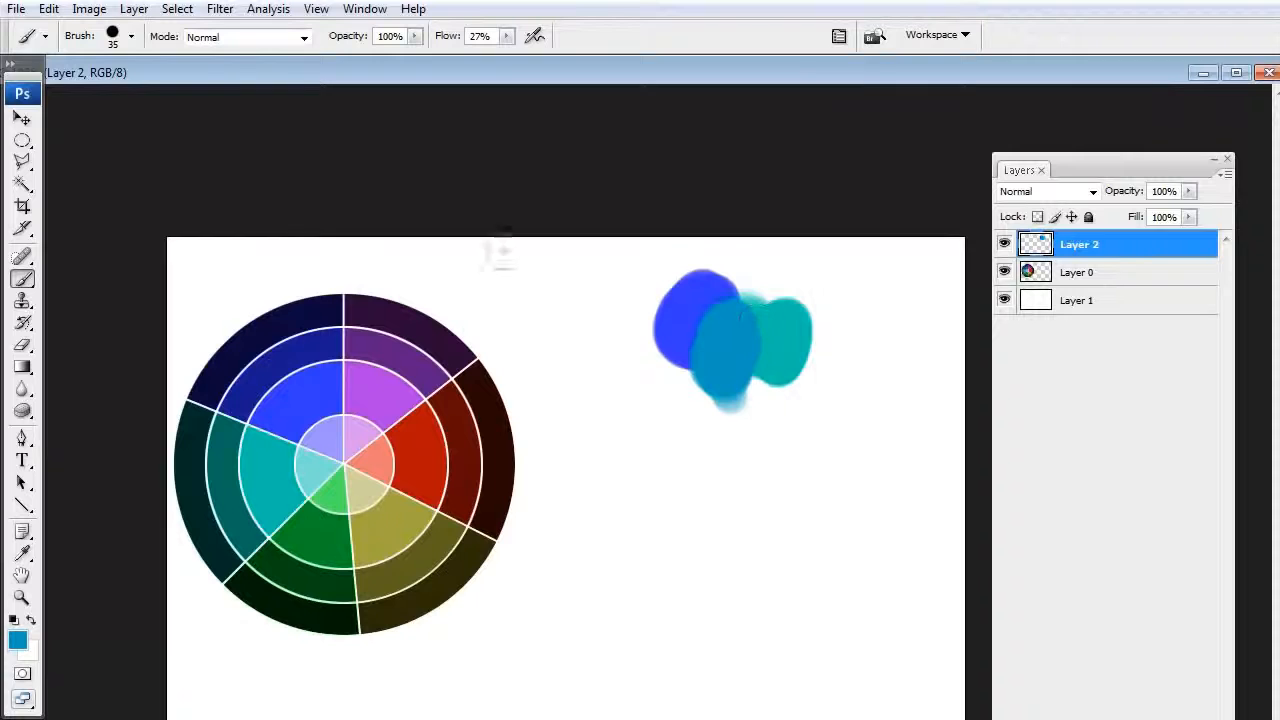
Paint a trial stroke in sampled blue across the blank area below the dabs and undo it
{"action": "left_click", "coordinate": [686, 309], "text": "alt"}
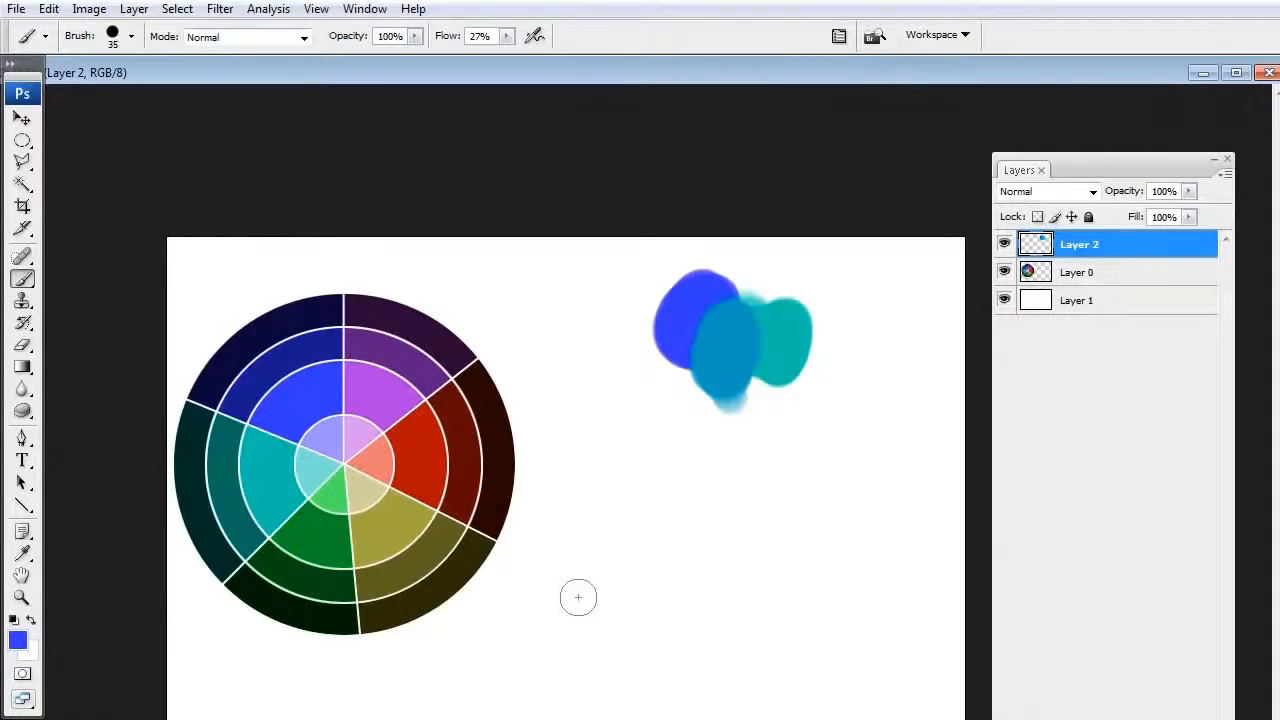
{"action": "mouse_move", "coordinate": [576, 592]}
{"action": "left_mouse_down"}
{"action": "mouse_move", "coordinate": [631, 571]}
{"action": "mouse_move", "coordinate": [700, 600]}
{"action": "mouse_move", "coordinate": [765, 563]}
{"action": "mouse_move", "coordinate": [825, 440]}
{"action": "mouse_move", "coordinate": [858, 528]}
{"action": "mouse_move", "coordinate": [835, 635]}
{"action": "mouse_move", "coordinate": [835, 518]}
{"action": "mouse_move", "coordinate": [634, 486]}
{"action": "mouse_move", "coordinate": [686, 523]}
{"action": "mouse_move", "coordinate": [785, 560]}
{"action": "mouse_move", "coordinate": [888, 352]}
{"action": "mouse_move", "coordinate": [715, 570]}
{"action": "mouse_move", "coordinate": [748, 509]}
{"action": "mouse_move", "coordinate": [620, 362]}
{"action": "mouse_move", "coordinate": [712, 598]}
{"action": "left_mouse_up"}
{"action": "key", "text": "ctrl+z"}
Paint overlapping dark blue and red dabs at 51% brush opacity, and fill in their dark red mix at 100% opacity
{"action": "mouse_move", "coordinate": [414, 36]}
{"action": "left_mouse_down"}
{"action": "mouse_move", "coordinate": [314, 98]}
{"action": "mouse_move", "coordinate": [363, 110]}
{"action": "left_mouse_up"}
{"action": "mouse_move", "coordinate": [837, 423]}
{"action": "left_mouse_down"}
{"action": "mouse_move", "coordinate": [834, 400]}
{"action": "mouse_move", "coordinate": [857, 420]}
{"action": "mouse_move", "coordinate": [830, 440]}
{"action": "mouse_move", "coordinate": [835, 400]}
{"action": "mouse_move", "coordinate": [829, 414]}
{"action": "mouse_move", "coordinate": [880, 426]}
{"action": "mouse_move", "coordinate": [850, 440]}
{"action": "mouse_move", "coordinate": [858, 400]}
{"action": "mouse_move", "coordinate": [900, 431]}
{"action": "mouse_move", "coordinate": [906, 414]}
{"action": "mouse_move", "coordinate": [904, 440]}
{"action": "mouse_move", "coordinate": [918, 395]}
{"action": "mouse_move", "coordinate": [888, 428]}
{"action": "mouse_move", "coordinate": [850, 420]}
{"action": "mouse_move", "coordinate": [878, 436]}
{"action": "left_mouse_up"}
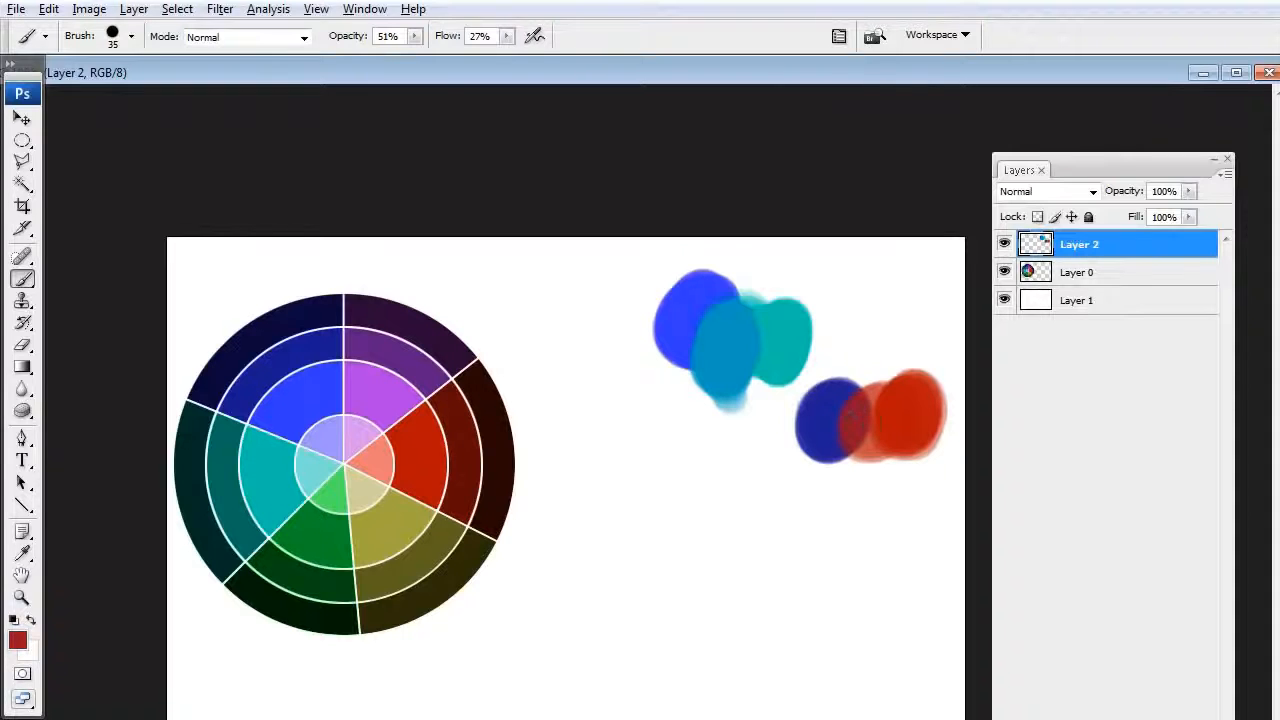
{"action": "left_click_drag", "start_coordinate": [872, 444], "coordinate": [878, 466]}
{"action": "left_click_drag", "start_coordinate": [414, 36], "coordinate": [465, 55]}
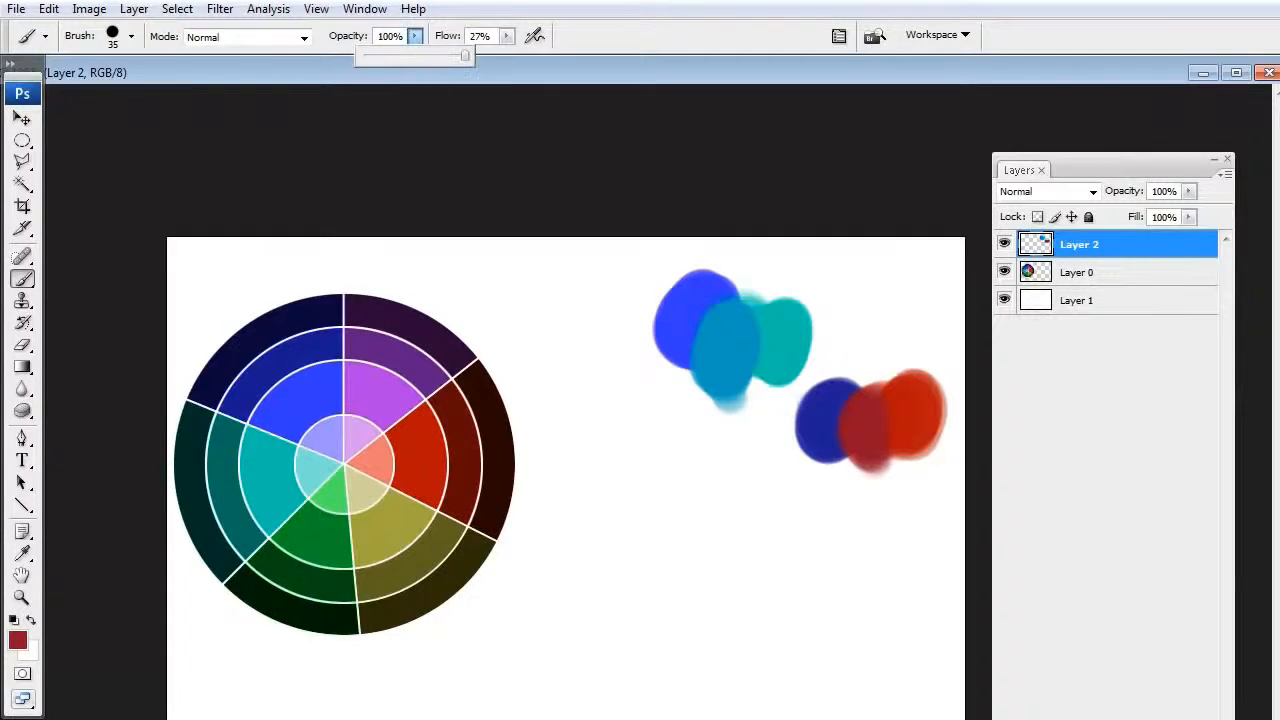
{"action": "left_click_drag", "start_coordinate": [869, 443], "coordinate": [862, 484]}
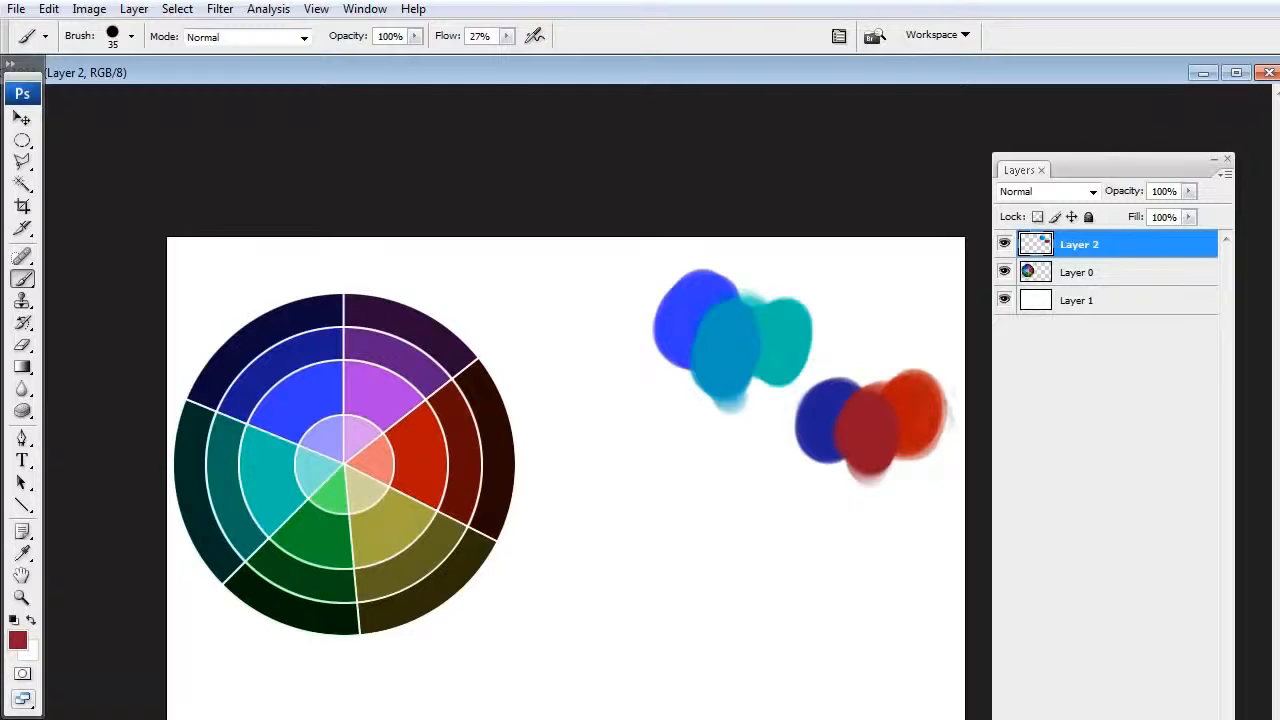
Paint an olive dab from the wheel below the bright blue one and overlap it with pale beige
{"action": "left_click", "coordinate": [388, 530], "text": "alt"}
{"action": "left_click", "coordinate": [655, 440]}
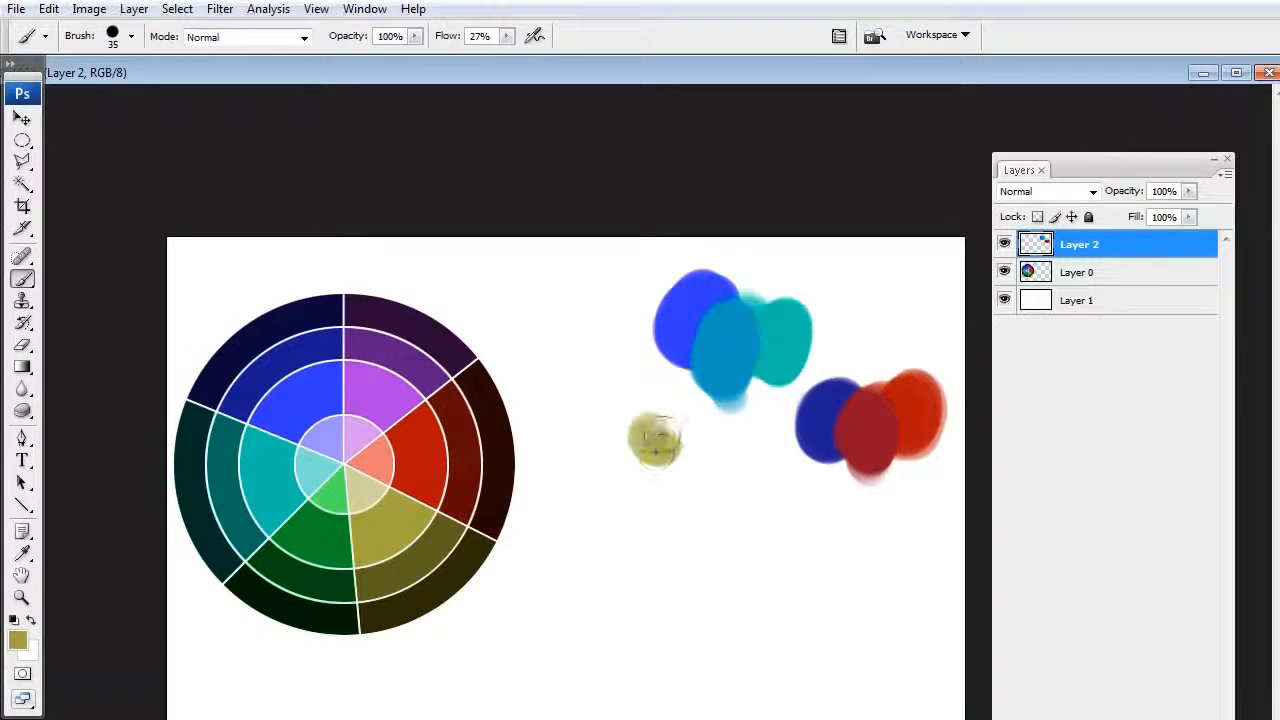
{"action": "mouse_move", "coordinate": [655, 440]}
{"action": "left_mouse_down"}
{"action": "mouse_move", "coordinate": [665, 458]}
{"action": "mouse_move", "coordinate": [705, 440]}
{"action": "mouse_move", "coordinate": [670, 440]}
{"action": "left_mouse_up"}
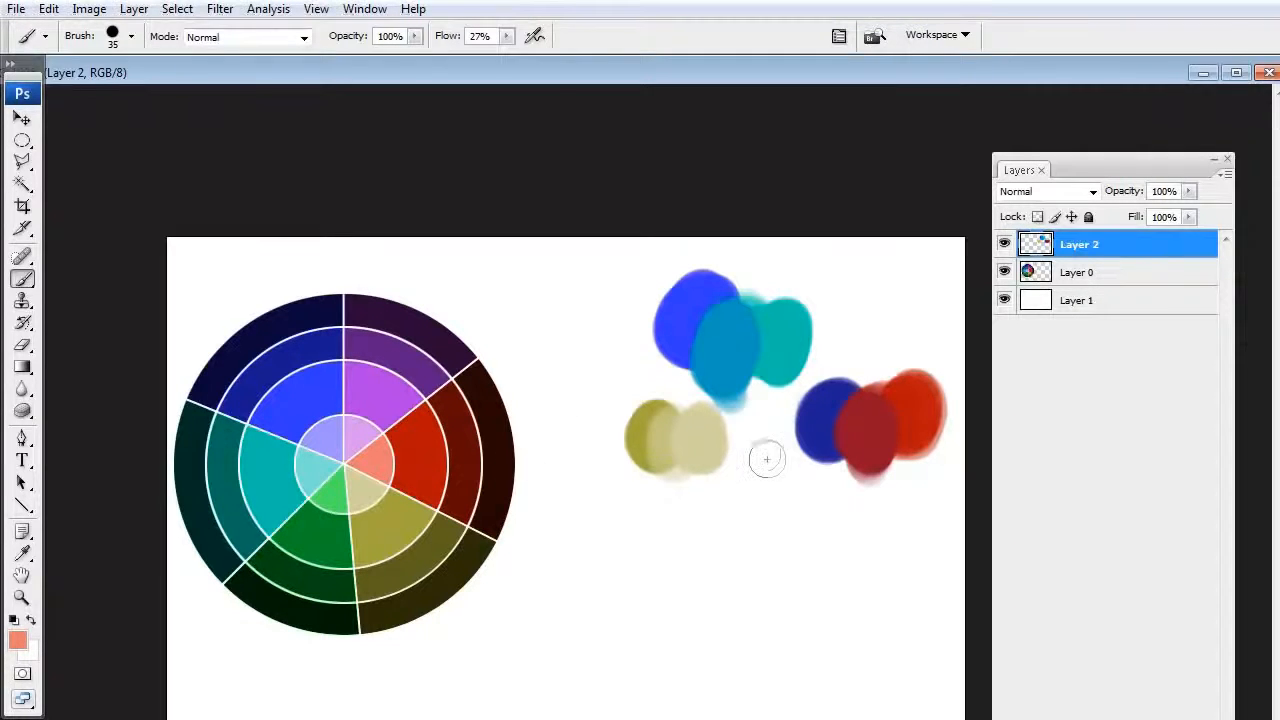
Paint a pale beige dab below the others, overlap it with light salmon pink, and paint their tan mix between them
{"action": "left_click", "coordinate": [360, 496], "text": "alt"}
{"action": "mouse_move", "coordinate": [743, 490]}
{"action": "left_mouse_down"}
{"action": "mouse_move", "coordinate": [743, 514]}
{"action": "mouse_move", "coordinate": [751, 486]}
{"action": "mouse_move", "coordinate": [757, 514]}
{"action": "mouse_move", "coordinate": [771, 503]}
{"action": "left_mouse_up"}
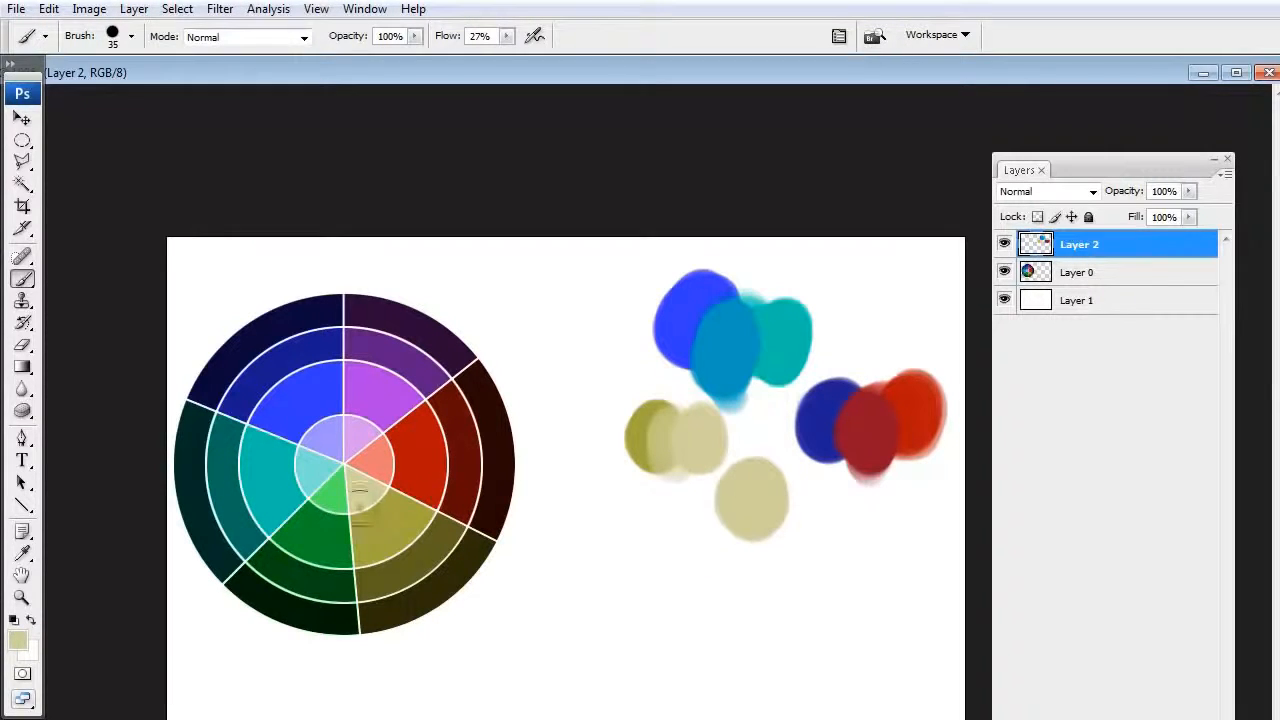
{"action": "mouse_move", "coordinate": [840, 468]}
{"action": "left_mouse_down"}
{"action": "mouse_move", "coordinate": [826, 493]}
{"action": "mouse_move", "coordinate": [791, 503]}
{"action": "mouse_move", "coordinate": [800, 516]}
{"action": "mouse_move", "coordinate": [780, 493]}
{"action": "mouse_move", "coordinate": [797, 485]}
{"action": "mouse_move", "coordinate": [763, 519]}
{"action": "mouse_move", "coordinate": [776, 496]}
{"action": "mouse_move", "coordinate": [787, 523]}
{"action": "mouse_move", "coordinate": [789, 496]}
{"action": "mouse_move", "coordinate": [773, 541]}
{"action": "mouse_move", "coordinate": [803, 516]}
{"action": "mouse_move", "coordinate": [775, 521]}
{"action": "mouse_move", "coordinate": [837, 523]}
{"action": "left_mouse_up"}
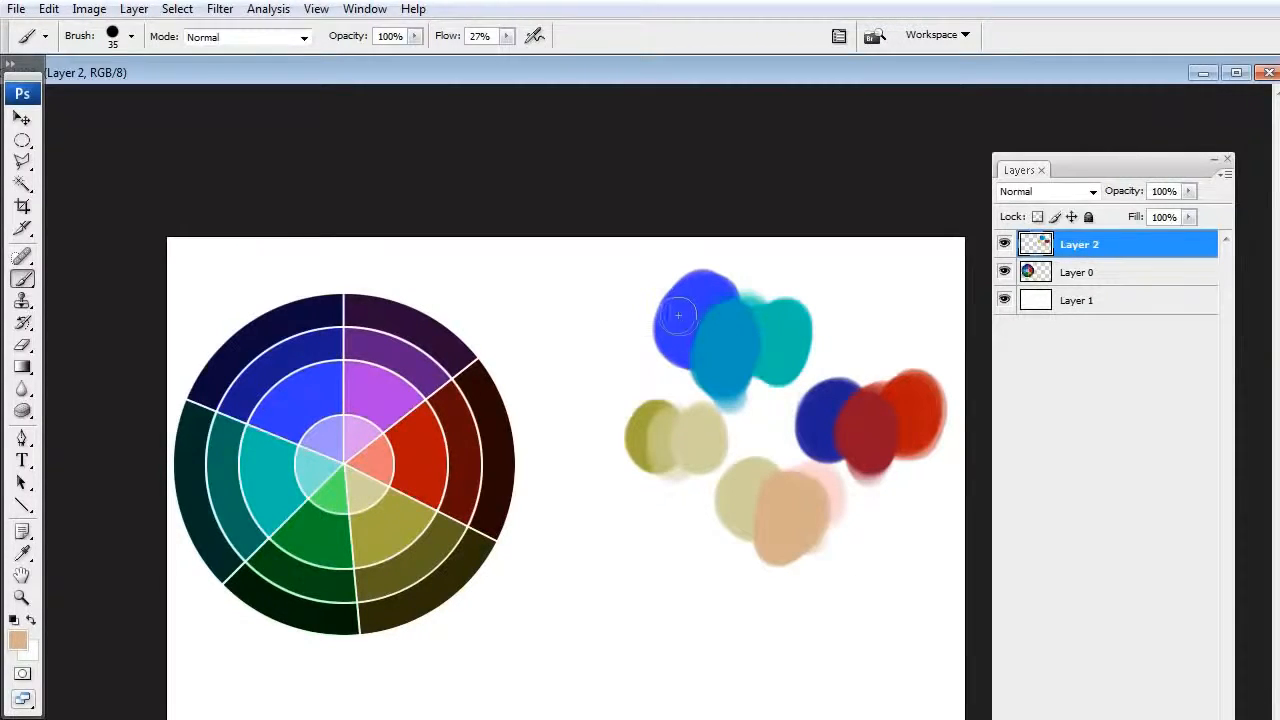
Paint a large saturated blue shape over the lower dabs and cover its right side with the wheel's red
{"action": "left_click", "coordinate": [682, 364], "text": "alt"}
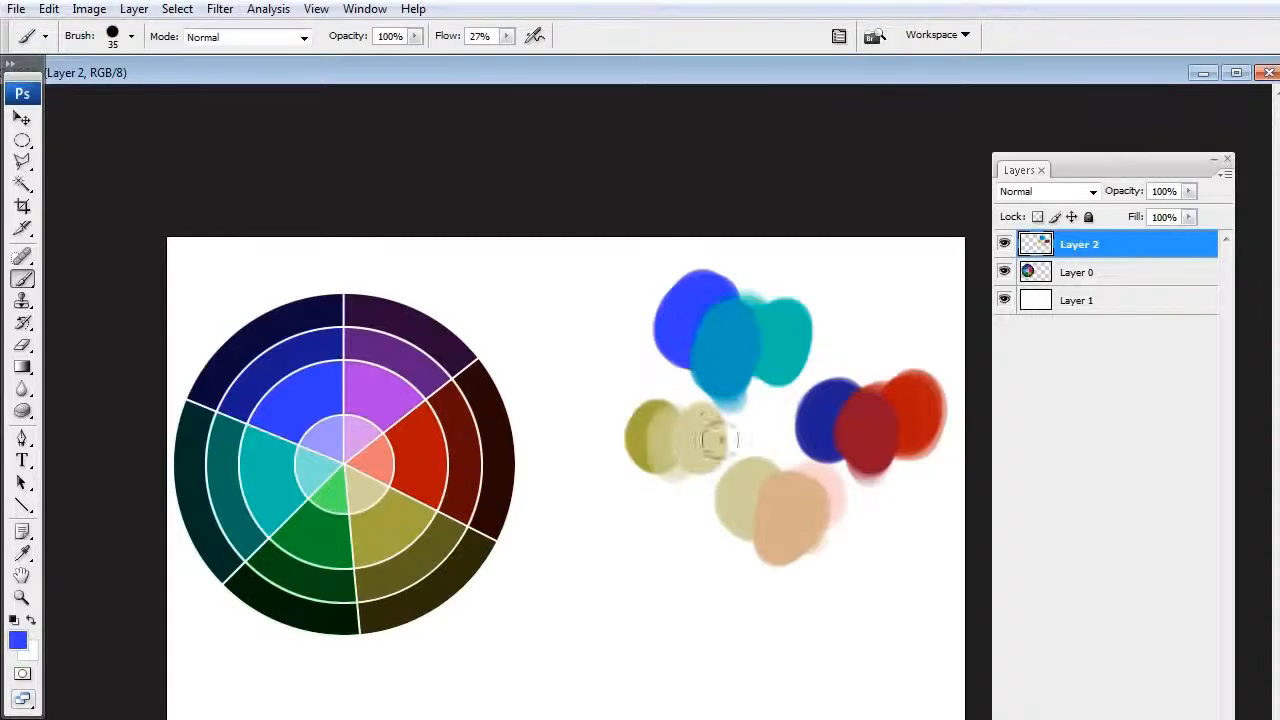
{"action": "mouse_move", "coordinate": [716, 438]}
{"action": "left_mouse_down"}
{"action": "mouse_move", "coordinate": [693, 540]}
{"action": "mouse_move", "coordinate": [740, 445]}
{"action": "mouse_move", "coordinate": [765, 443]}
{"action": "mouse_move", "coordinate": [785, 550]}
{"action": "mouse_move", "coordinate": [730, 533]}
{"action": "mouse_move", "coordinate": [735, 560]}
{"action": "mouse_move", "coordinate": [713, 478]}
{"action": "mouse_move", "coordinate": [700, 476]}
{"action": "mouse_move", "coordinate": [775, 445]}
{"action": "mouse_move", "coordinate": [763, 565]}
{"action": "mouse_move", "coordinate": [743, 583]}
{"action": "mouse_move", "coordinate": [715, 573]}
{"action": "mouse_move", "coordinate": [698, 595]}
{"action": "mouse_move", "coordinate": [679, 404]}
{"action": "mouse_move", "coordinate": [780, 410]}
{"action": "mouse_move", "coordinate": [780, 423]}
{"action": "mouse_move", "coordinate": [830, 410]}
{"action": "left_mouse_up"}
{"action": "mouse_move", "coordinate": [780, 452]}
{"action": "left_mouse_down"}
{"action": "mouse_move", "coordinate": [772, 610]}
{"action": "mouse_move", "coordinate": [806, 540]}
{"action": "mouse_move", "coordinate": [812, 610]}
{"action": "left_mouse_up"}
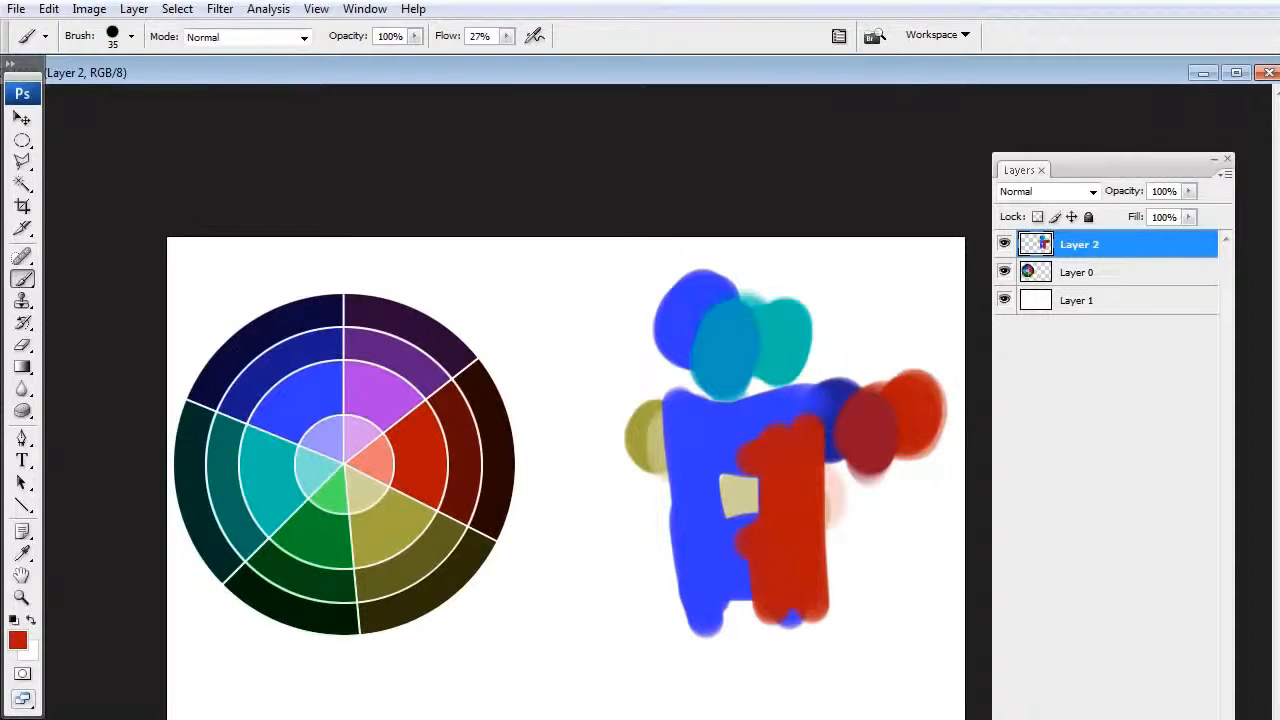
Paint a vertical light green stroke on the left of the blue shape and refine its surroundings with the sampled blue
{"action": "left_click", "coordinate": [356, 497], "text": "alt"}
{"action": "left_click_drag", "start_coordinate": [688, 455], "coordinate": [692, 600]}
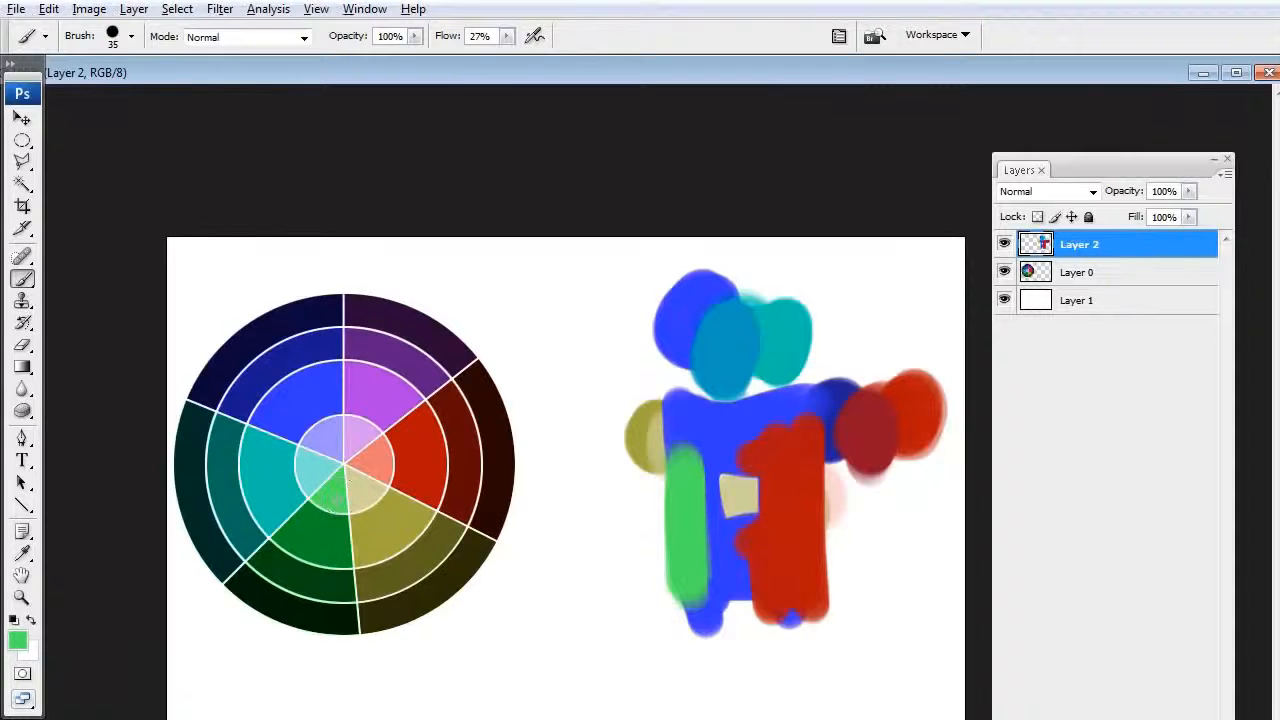
{"action": "left_click_drag", "start_coordinate": [684, 470], "coordinate": [692, 574]}
{"action": "left_click", "coordinate": [701, 413], "text": "alt"}
{"action": "left_click_drag", "start_coordinate": [694, 428], "coordinate": [748, 512]}
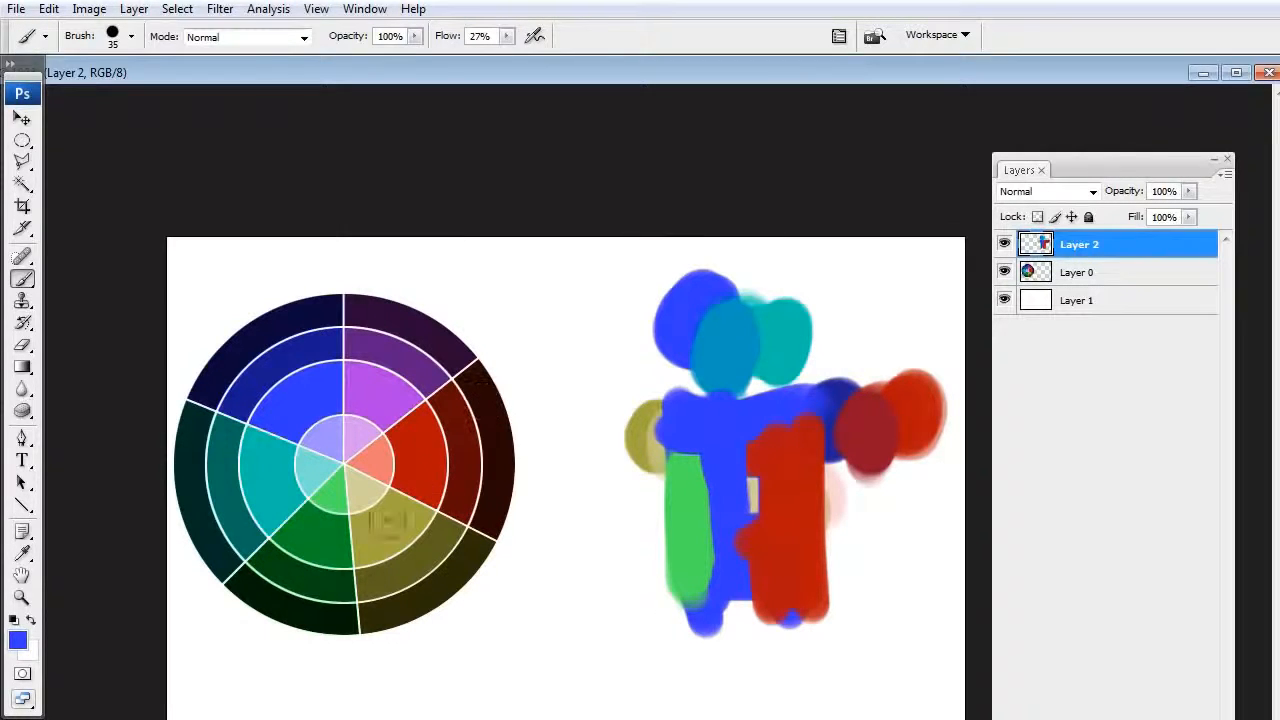
Mix a gray-brown from overlapping near-black and pale beige dabs, and a muted green from a salmon dab over the light green
{"action": "left_click", "coordinate": [270, 332], "text": "alt"}
{"action": "mouse_move", "coordinate": [575, 300]}
{"action": "left_mouse_down"}
{"action": "mouse_move", "coordinate": [599, 333]}
{"action": "mouse_move", "coordinate": [593, 280]}
{"action": "mouse_move", "coordinate": [601, 297]}
{"action": "mouse_move", "coordinate": [573, 325]}
{"action": "mouse_move", "coordinate": [599, 325]}
{"action": "mouse_move", "coordinate": [620, 277]}
{"action": "mouse_move", "coordinate": [608, 313]}
{"action": "mouse_move", "coordinate": [636, 335]}
{"action": "mouse_move", "coordinate": [638, 283]}
{"action": "mouse_move", "coordinate": [583, 284]}
{"action": "mouse_move", "coordinate": [633, 290]}
{"action": "mouse_move", "coordinate": [613, 277]}
{"action": "mouse_move", "coordinate": [596, 408]}
{"action": "left_mouse_up"}
{"action": "left_click", "coordinate": [510, 418], "text": "alt"}
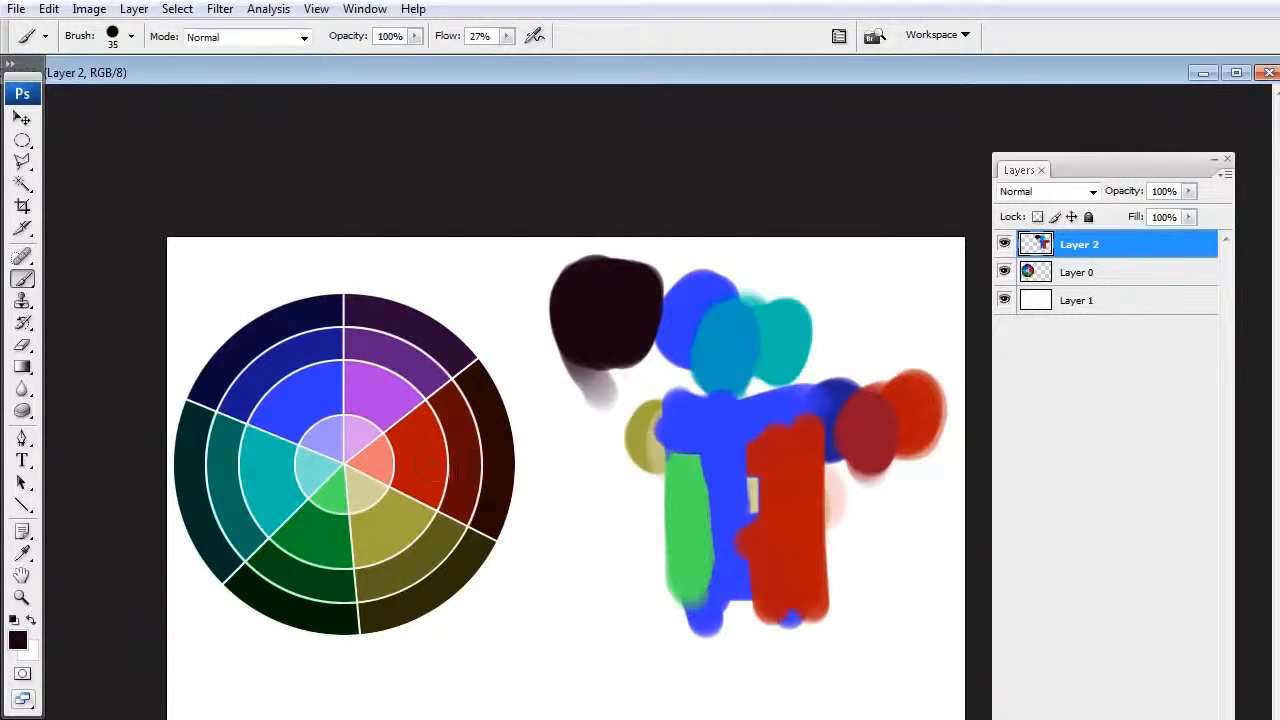
{"action": "left_click", "coordinate": [381, 489], "text": "alt"}
{"action": "mouse_move", "coordinate": [590, 400]}
{"action": "left_mouse_down"}
{"action": "mouse_move", "coordinate": [580, 417]}
{"action": "mouse_move", "coordinate": [607, 394]}
{"action": "mouse_move", "coordinate": [608, 345]}
{"action": "mouse_move", "coordinate": [580, 365]}
{"action": "mouse_move", "coordinate": [627, 352]}
{"action": "mouse_move", "coordinate": [636, 362]}
{"action": "left_mouse_up"}
{"action": "left_click", "coordinate": [615, 350], "text": "alt"}
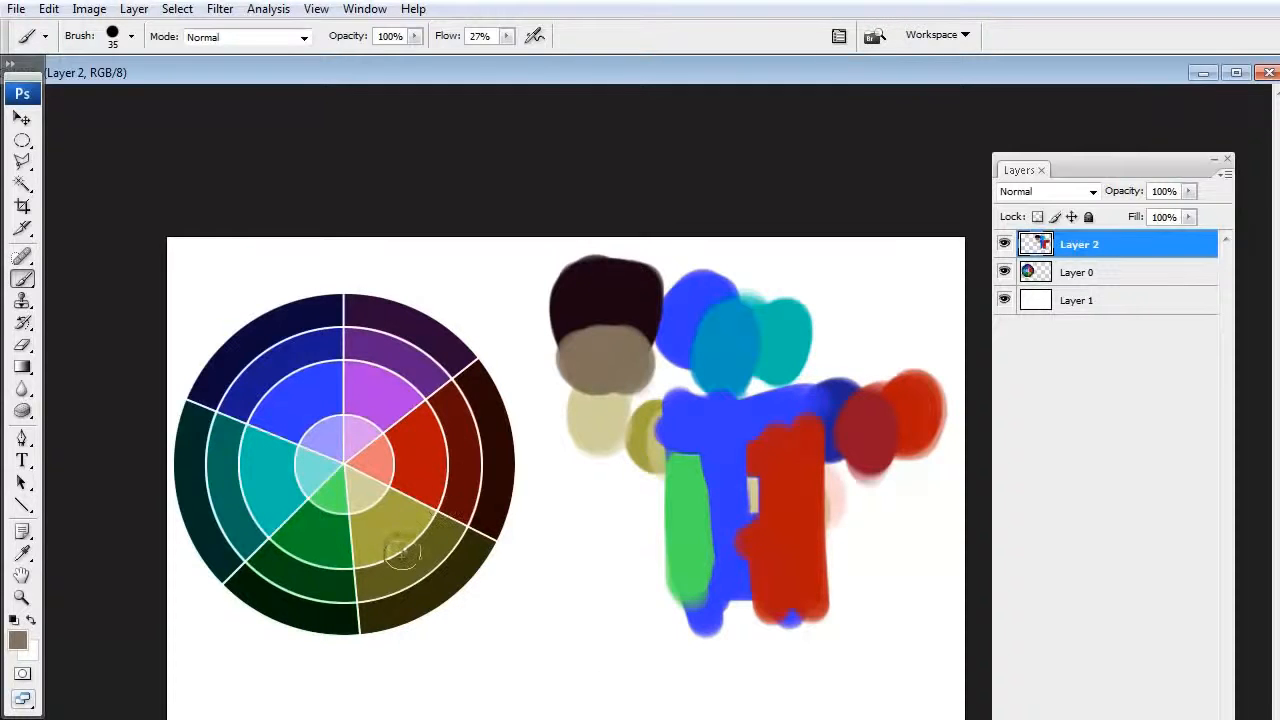
{"action": "mouse_move", "coordinate": [665, 495]}
{"action": "left_mouse_down"}
{"action": "mouse_move", "coordinate": [669, 527]}
{"action": "mouse_move", "coordinate": [656, 533]}
{"action": "mouse_move", "coordinate": [663, 553]}
{"action": "mouse_move", "coordinate": [623, 550]}
{"action": "mouse_move", "coordinate": [625, 585]}
{"action": "left_mouse_up"}
{"action": "left_click", "coordinate": [668, 527], "text": "alt"}
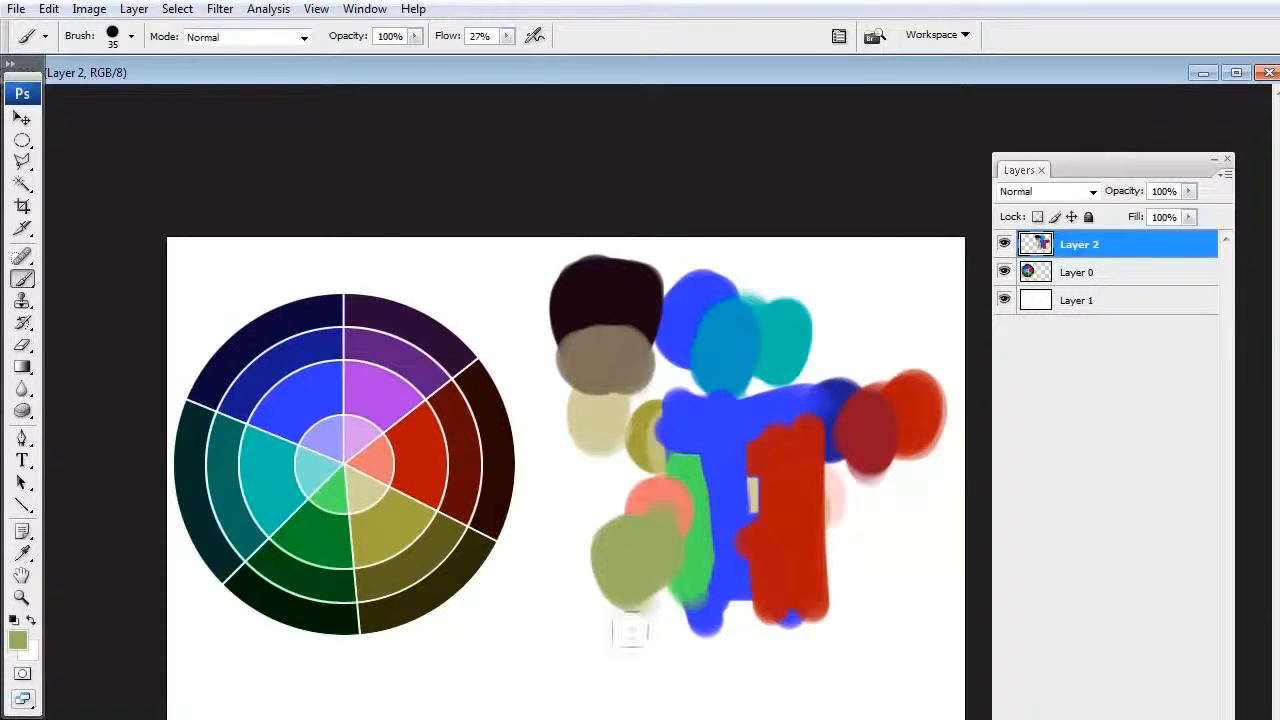
Change the foreground color to fully saturated lime green #b4ff00 and paint a dab right of the teal one
{"action": "left_click", "coordinate": [17, 640]}
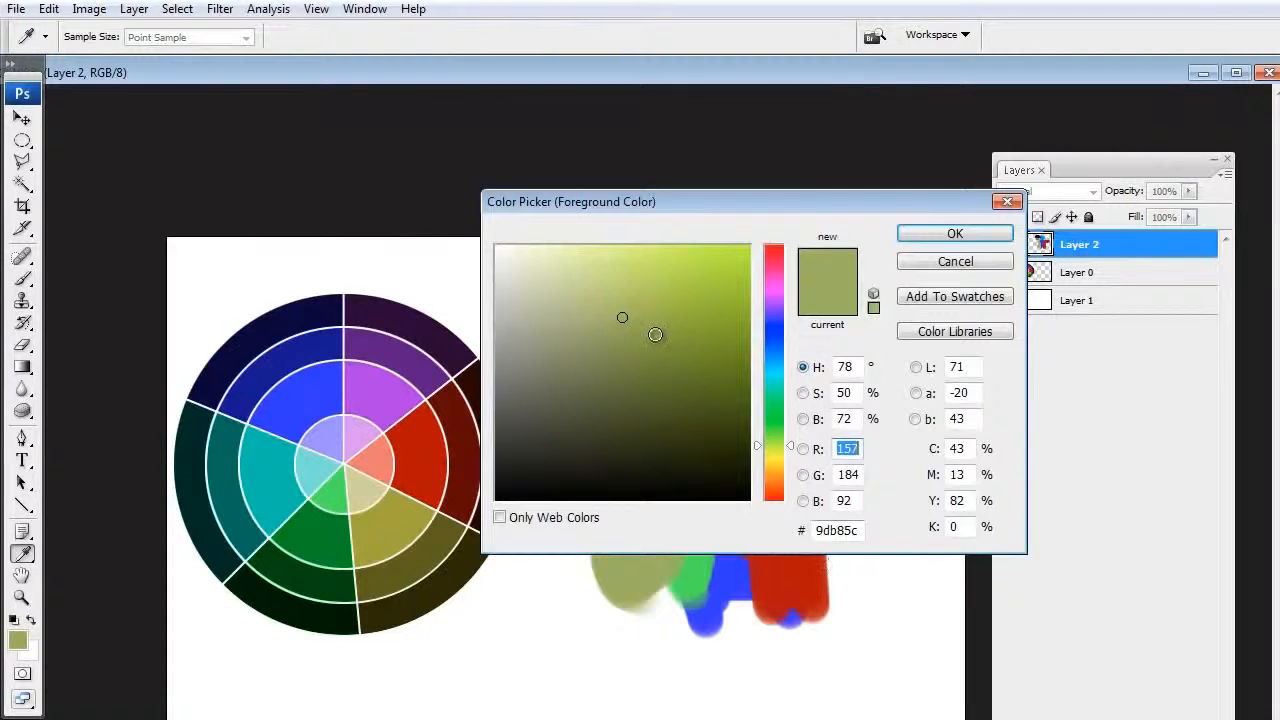
{"action": "left_click_drag", "start_coordinate": [654, 331], "coordinate": [808, 171]}
{"action": "left_click_drag", "start_coordinate": [815, 300], "coordinate": [842, 292]}
Paint a yellow dab in #ffed28 beside the lime green one, and cover both dabs with white
{"action": "left_click", "coordinate": [18, 638]}
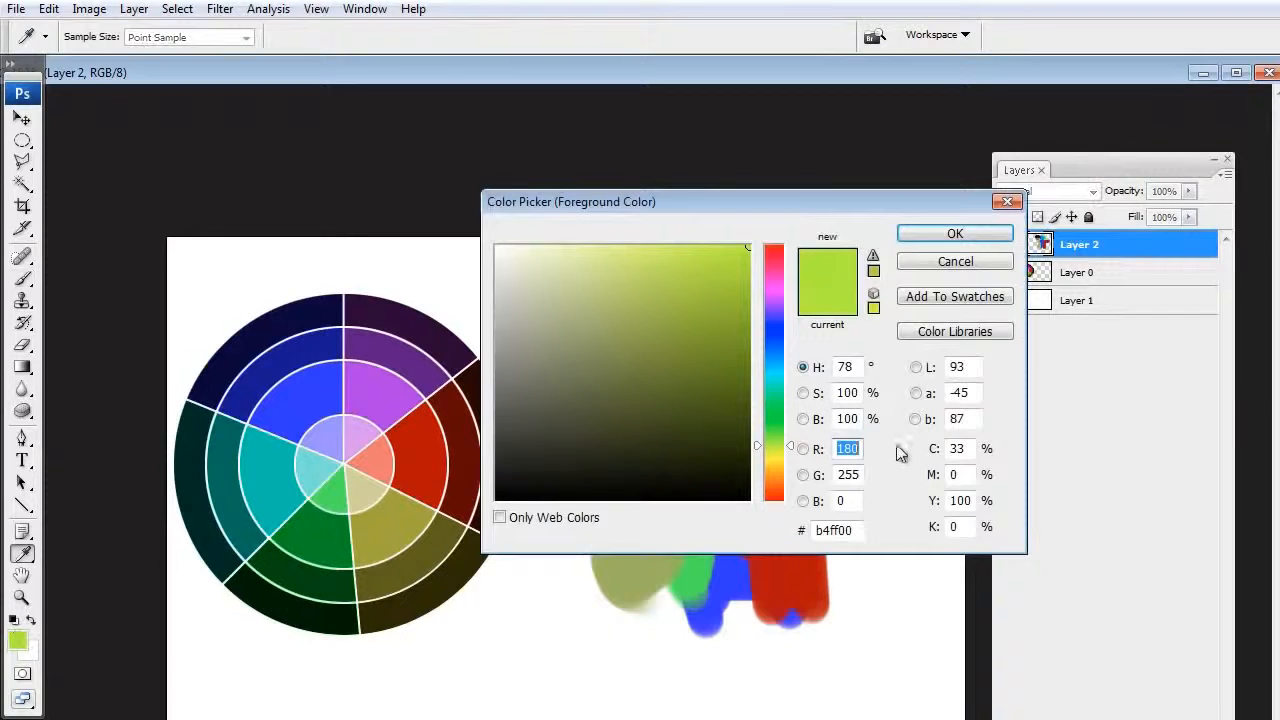
{"action": "left_click_drag", "start_coordinate": [777, 449], "coordinate": [777, 461]}
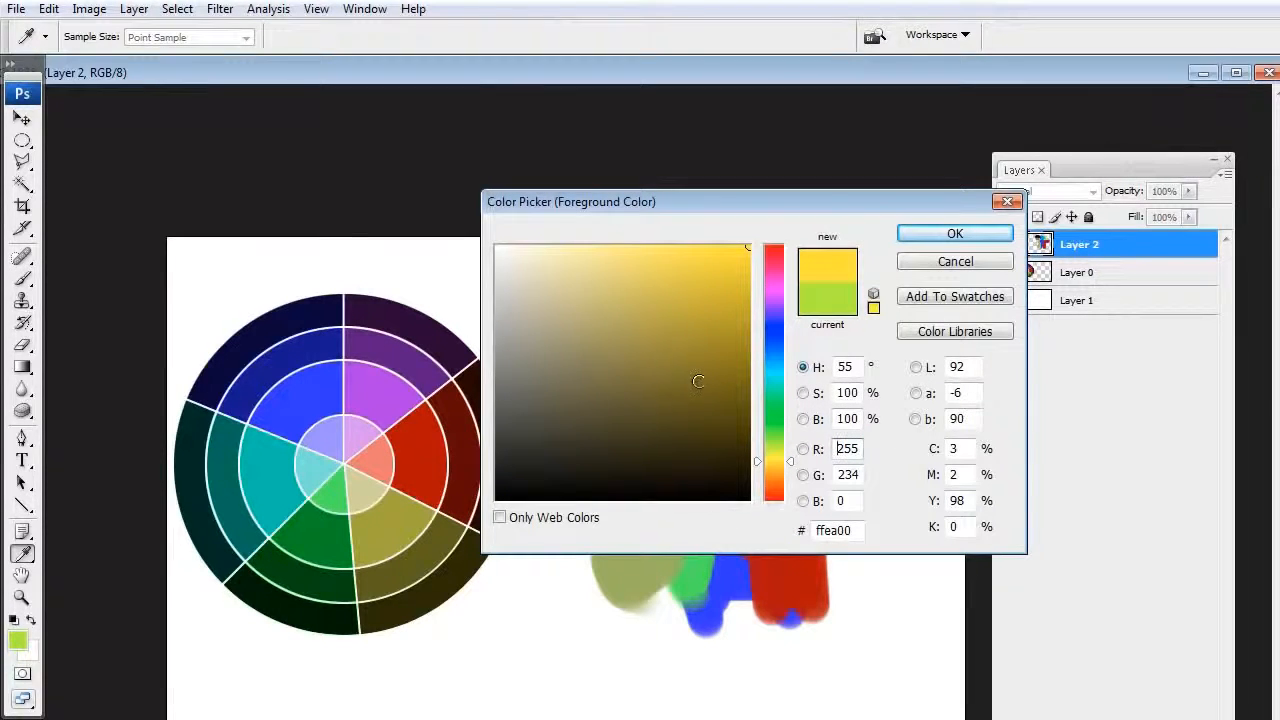
{"action": "mouse_move", "coordinate": [720, 283]}
{"action": "left_mouse_down"}
{"action": "mouse_move", "coordinate": [691, 289]}
{"action": "mouse_move", "coordinate": [710, 246]}
{"action": "left_mouse_up"}
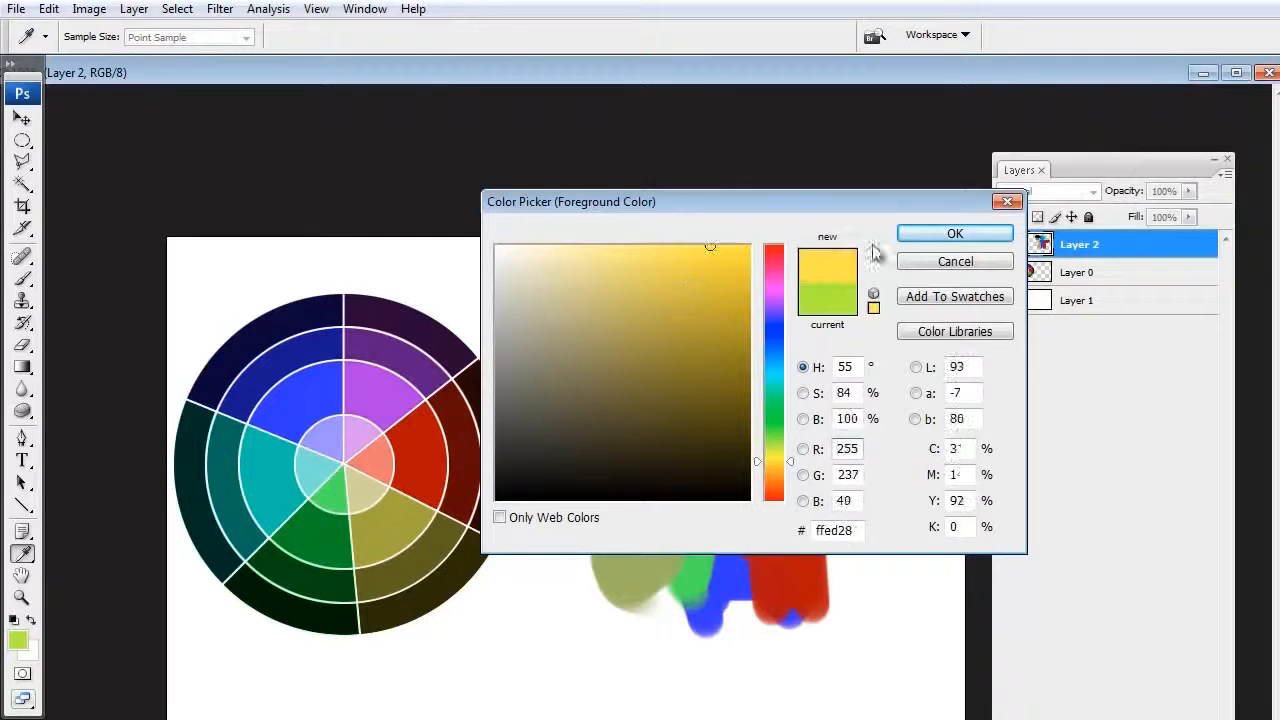
{"action": "left_click", "coordinate": [950, 235]}
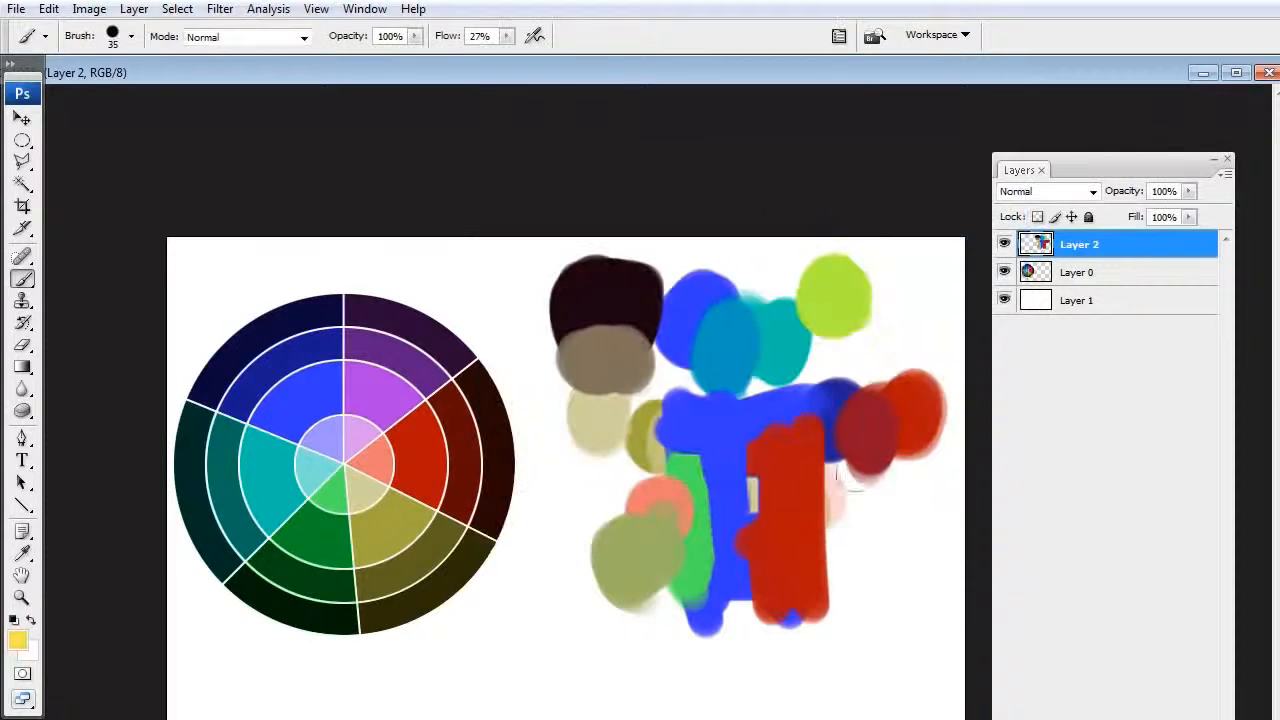
{"action": "mouse_move", "coordinate": [862, 335]}
{"action": "left_mouse_down"}
{"action": "mouse_move", "coordinate": [880, 322]}
{"action": "mouse_move", "coordinate": [878, 345]}
{"action": "left_mouse_up"}
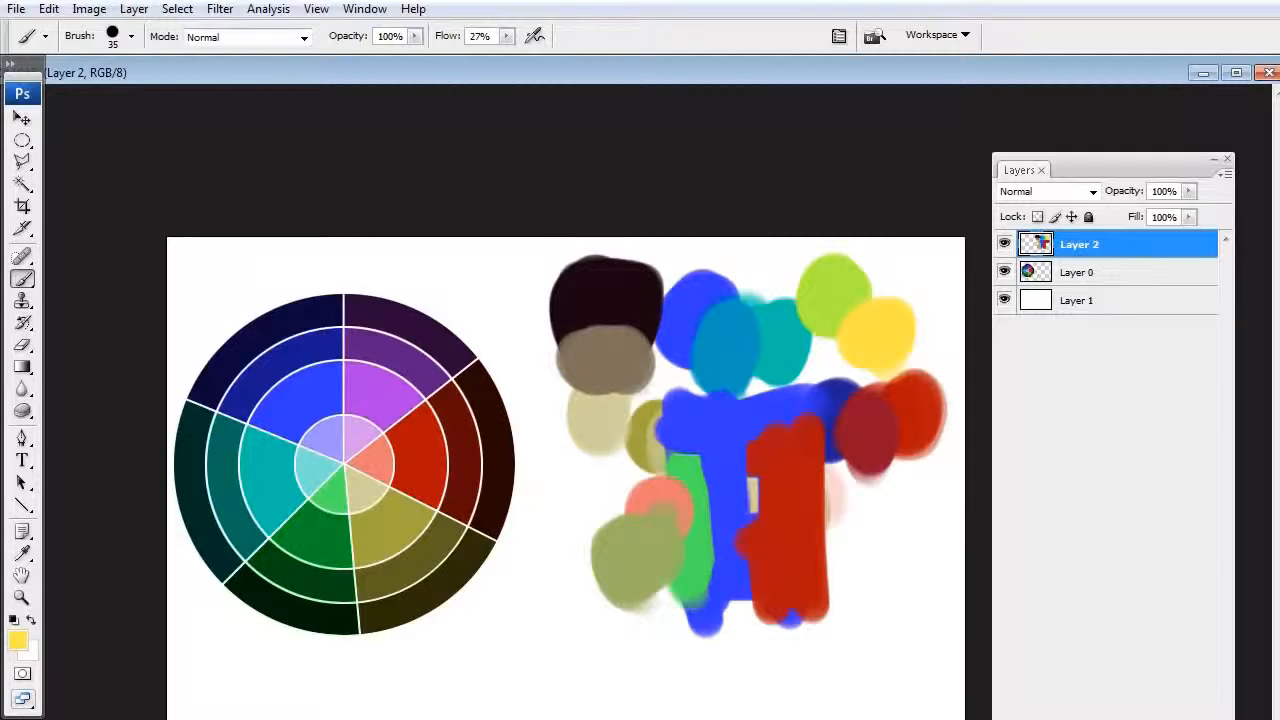
{"action": "mouse_move", "coordinate": [848, 280]}
{"action": "left_mouse_down"}
{"action": "mouse_move", "coordinate": [835, 337]}
{"action": "mouse_move", "coordinate": [904, 310]}
{"action": "mouse_move", "coordinate": [845, 363]}
{"action": "mouse_move", "coordinate": [921, 352]}
{"action": "mouse_move", "coordinate": [896, 352]}
{"action": "mouse_move", "coordinate": [805, 285]}
{"action": "mouse_move", "coordinate": [856, 488]}
{"action": "left_mouse_up"}
Mix a deep teal-blue dab from the wheel's dark teal and the blue, and add lighter teal-blue and pale gray-blue dabs
{"action": "left_click", "coordinate": [679, 325], "text": "alt"}
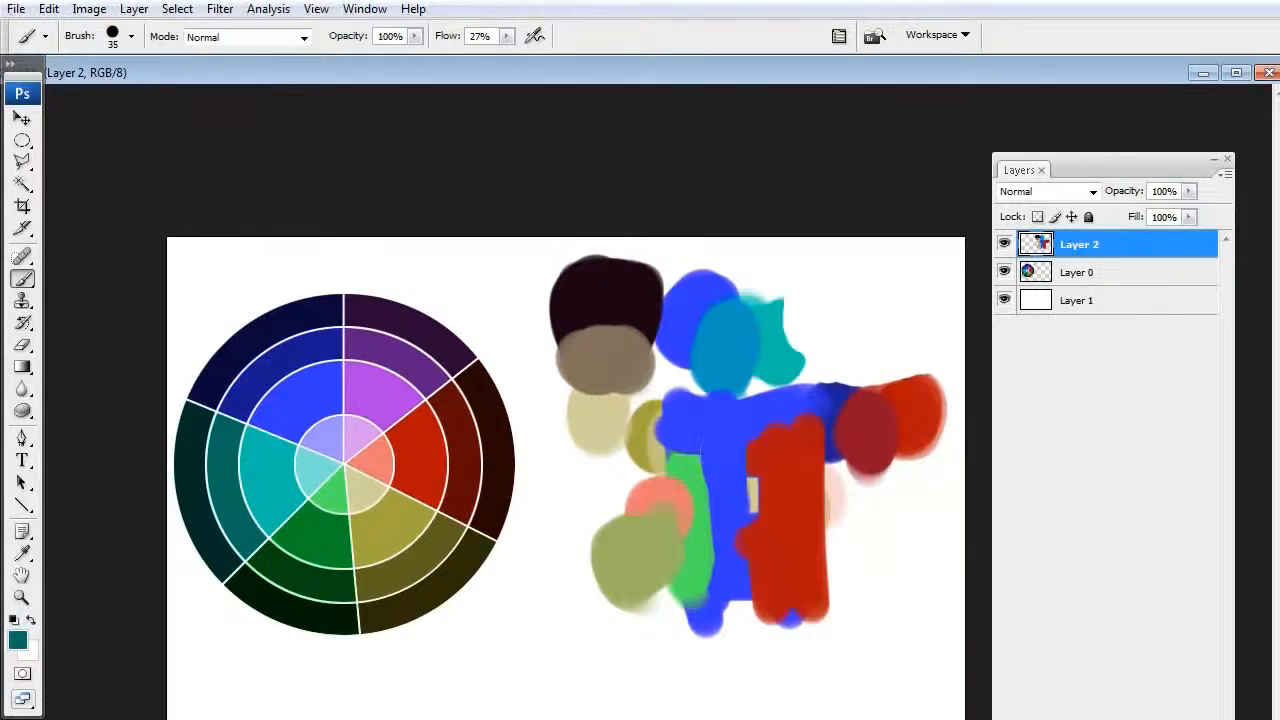
{"action": "mouse_move", "coordinate": [660, 372]}
{"action": "left_mouse_down"}
{"action": "mouse_move", "coordinate": [674, 411]}
{"action": "mouse_move", "coordinate": [682, 395]}
{"action": "mouse_move", "coordinate": [688, 405]}
{"action": "left_mouse_up"}
{"action": "mouse_move", "coordinate": [815, 318]}
{"action": "left_mouse_down"}
{"action": "mouse_move", "coordinate": [845, 338]}
{"action": "mouse_move", "coordinate": [850, 318]}
{"action": "left_mouse_up"}
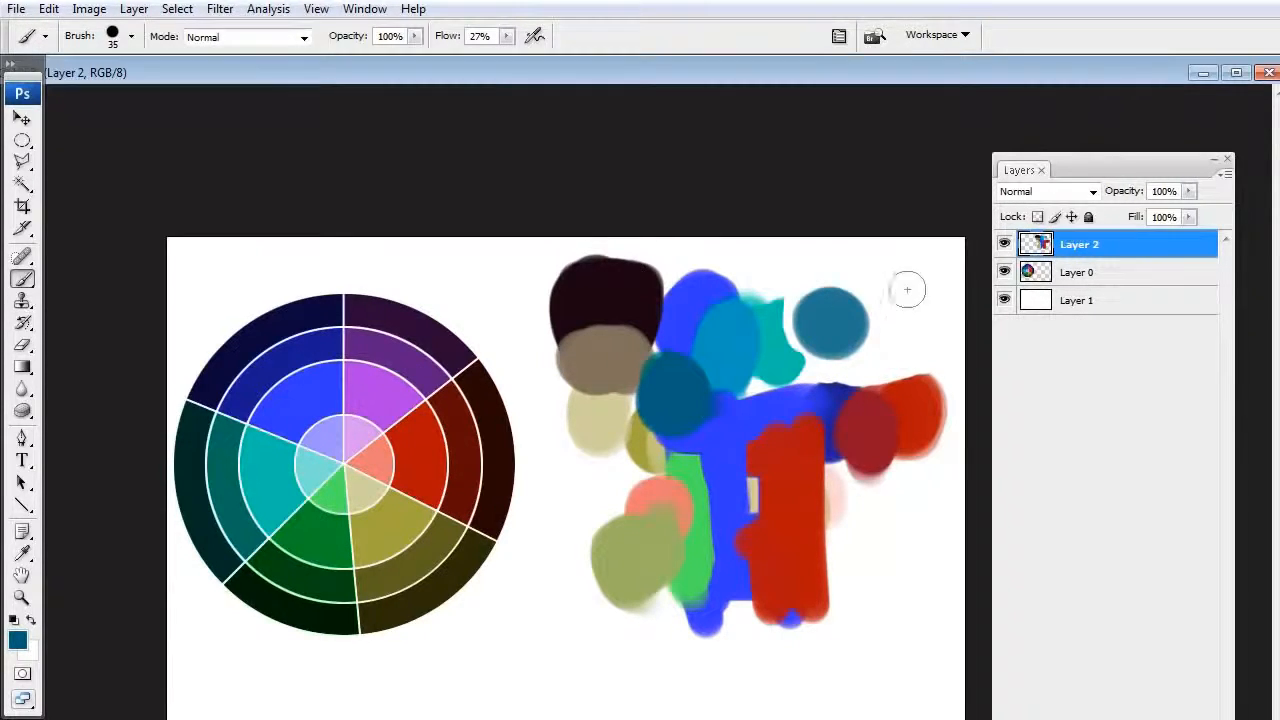
{"action": "left_click", "coordinate": [834, 346], "text": "alt"}
{"action": "mouse_move", "coordinate": [910, 282]}
{"action": "left_mouse_down"}
{"action": "mouse_move", "coordinate": [901, 312]}
{"action": "mouse_move", "coordinate": [883, 290]}
{"action": "mouse_move", "coordinate": [883, 302]}
{"action": "mouse_move", "coordinate": [919, 308]}
{"action": "left_mouse_up"}
{"action": "left_click", "coordinate": [900, 298], "text": "alt"}
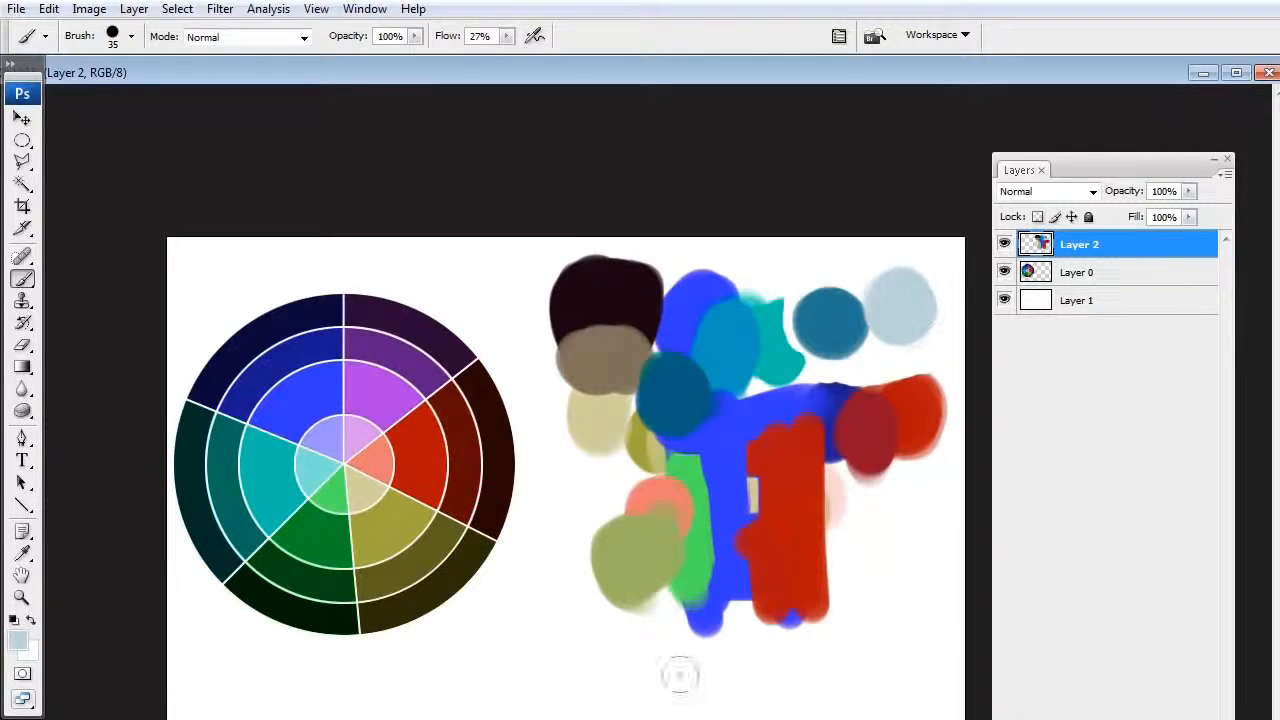
Paint a pale pink dab left of the salmon one and trim the left edges of the outermost dabs with white
{"action": "left_click", "coordinate": [424, 461], "text": "alt"}
{"action": "mouse_move", "coordinate": [566, 497]}
{"action": "left_mouse_down"}
{"action": "mouse_move", "coordinate": [576, 534]}
{"action": "mouse_move", "coordinate": [576, 494]}
{"action": "mouse_move", "coordinate": [584, 547]}
{"action": "mouse_move", "coordinate": [581, 481]}
{"action": "mouse_move", "coordinate": [585, 515]}
{"action": "left_mouse_up"}
{"action": "left_click", "coordinate": [571, 500], "text": "alt"}
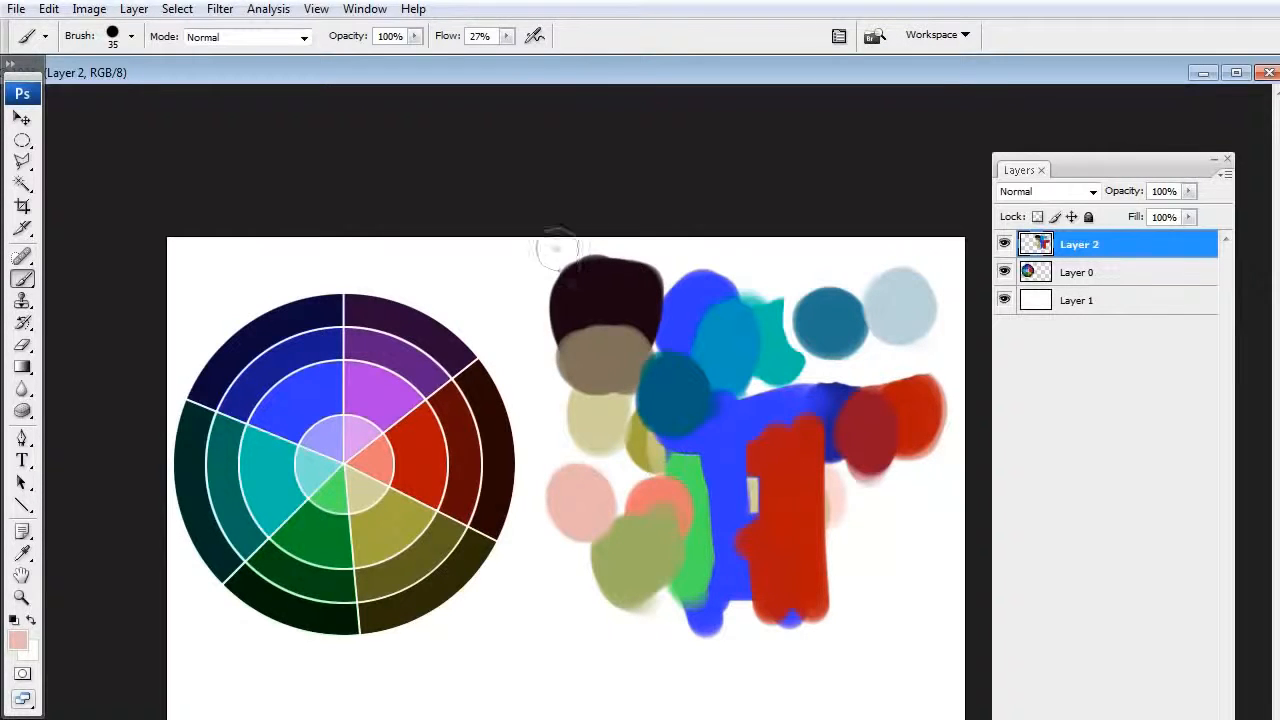
{"action": "left_click_drag", "start_coordinate": [557, 250], "coordinate": [557, 560]}
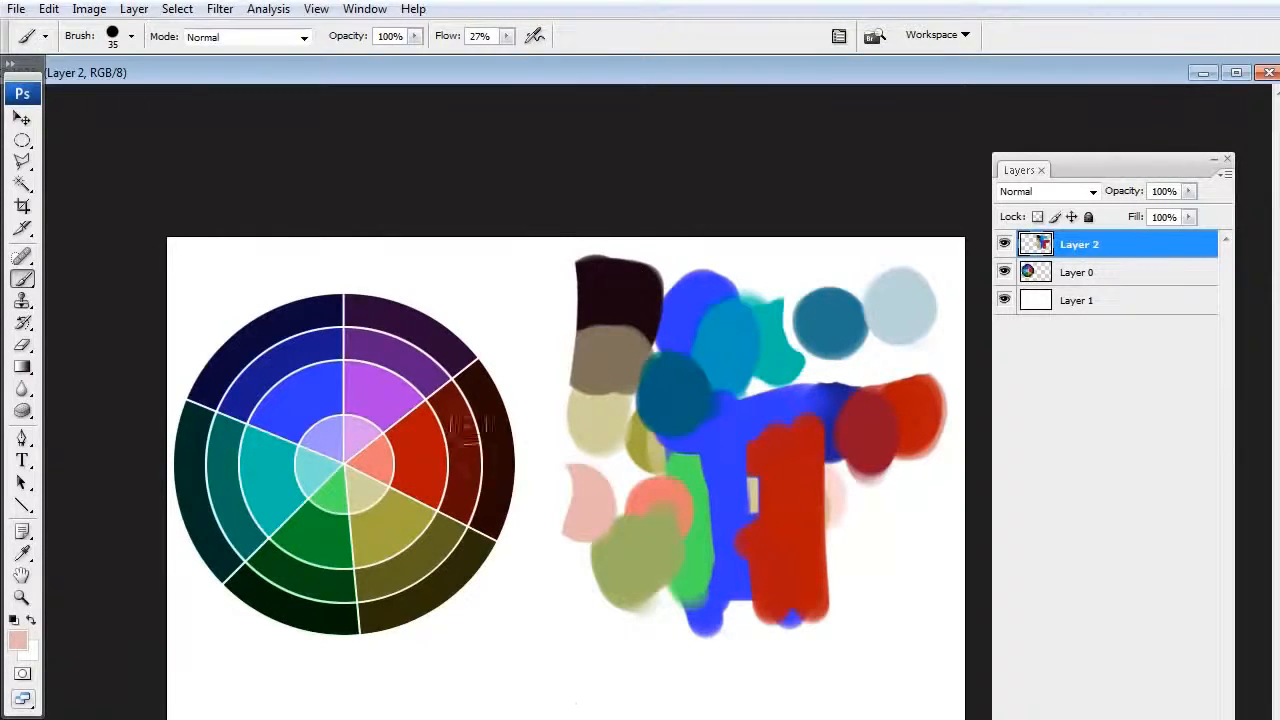
Paint dark brown strokes sampled from the wheel's outer red wedge across the wheel on Layer 2, and erase them
{"action": "left_click", "coordinate": [496, 438], "text": "alt"}
{"action": "mouse_move", "coordinate": [496, 438]}
{"action": "left_mouse_down"}
{"action": "mouse_move", "coordinate": [422, 484]}
{"action": "mouse_move", "coordinate": [530, 442]}
{"action": "mouse_move", "coordinate": [548, 467]}
{"action": "mouse_move", "coordinate": [505, 447]}
{"action": "mouse_move", "coordinate": [575, 445]}
{"action": "left_mouse_up"}
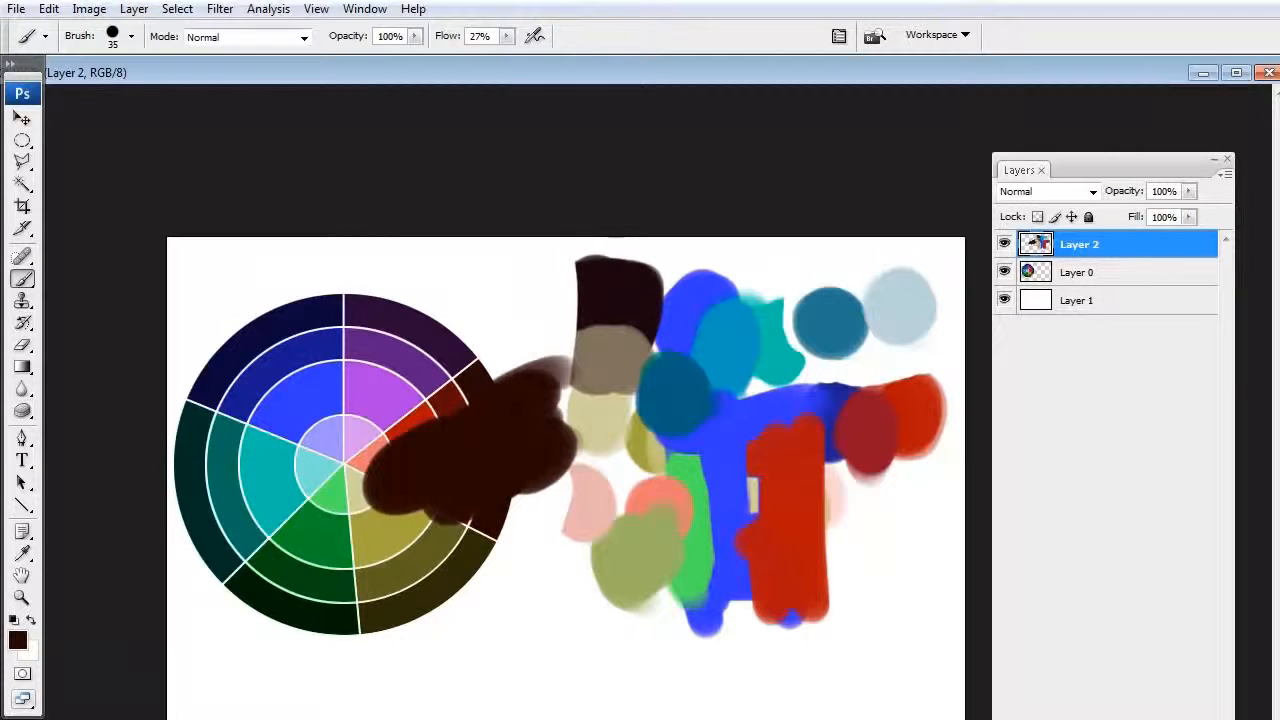
{"action": "mouse_move", "coordinate": [395, 475]}
{"action": "left_mouse_down"}
{"action": "mouse_move", "coordinate": [448, 470]}
{"action": "mouse_move", "coordinate": [475, 440]}
{"action": "mouse_move", "coordinate": [540, 450]}
{"action": "mouse_move", "coordinate": [572, 487]}
{"action": "mouse_move", "coordinate": [378, 480]}
{"action": "mouse_move", "coordinate": [385, 515]}
{"action": "left_mouse_up"}
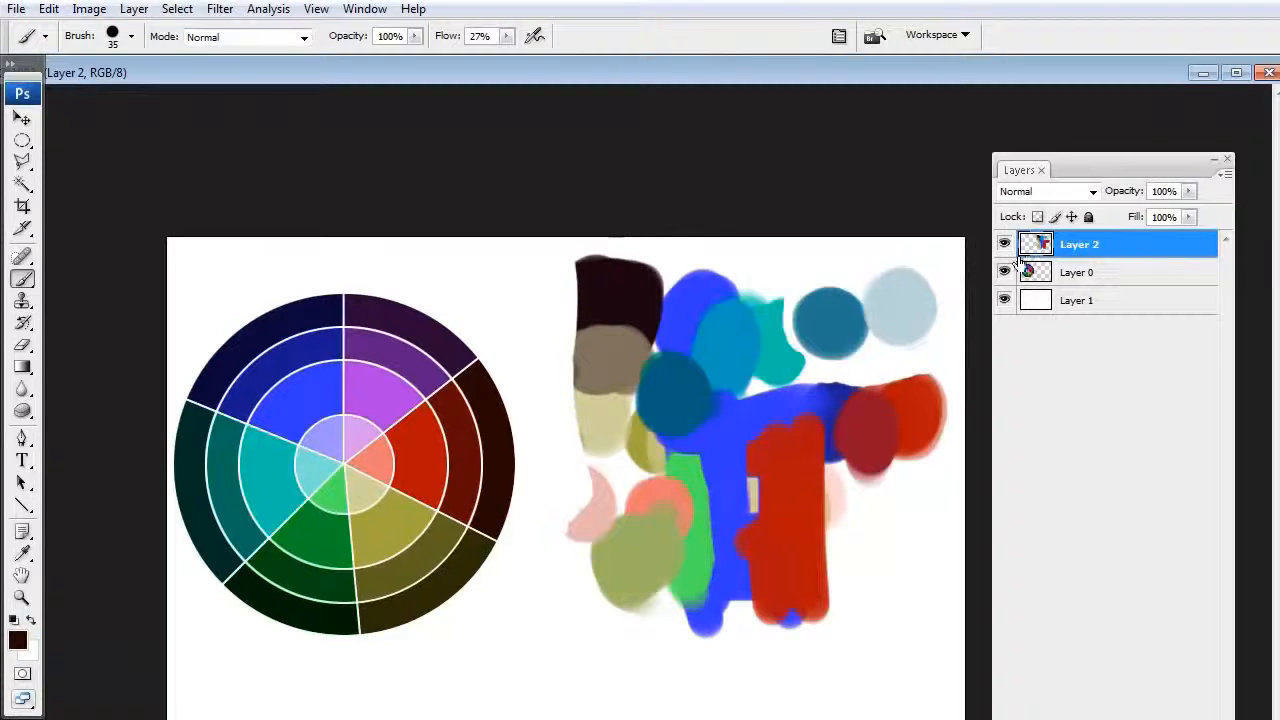
Fill background Layer 1 with medium gray #6d6d6d and refill it with white
{"action": "left_click", "coordinate": [1021, 304]}
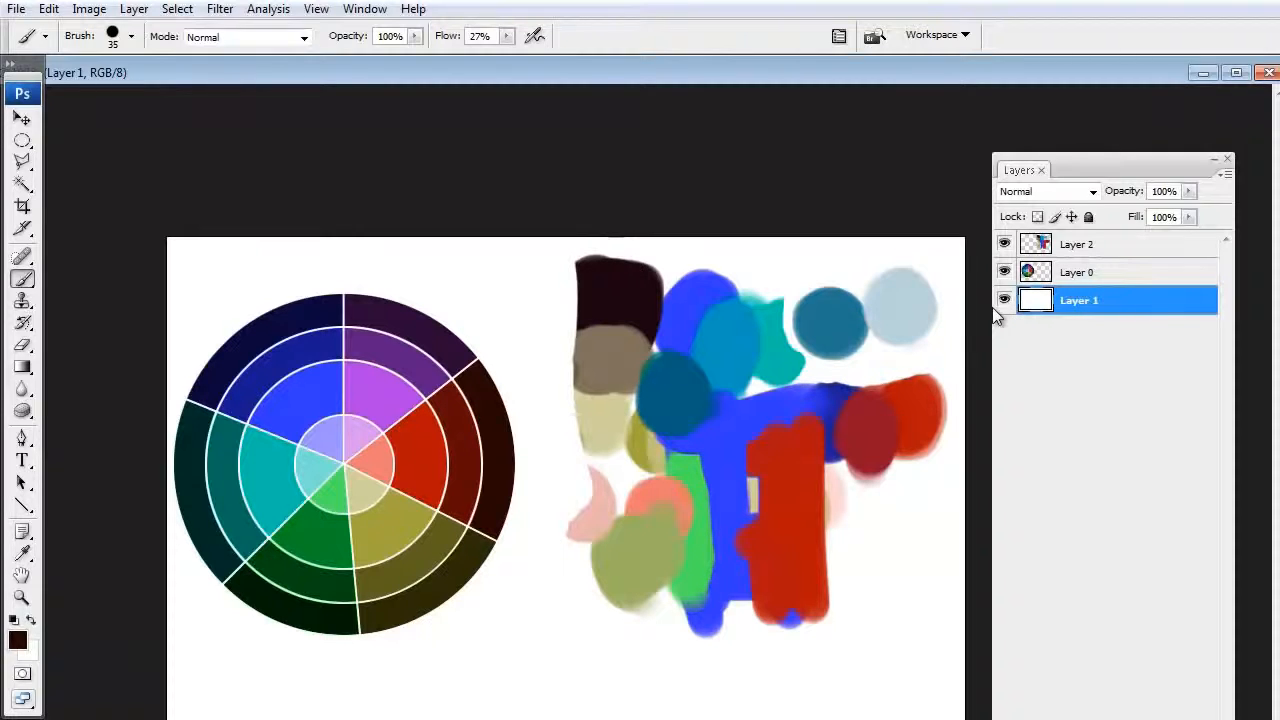
{"action": "left_click", "coordinate": [17, 643]}
{"action": "left_click_drag", "start_coordinate": [505, 385], "coordinate": [497, 390]}
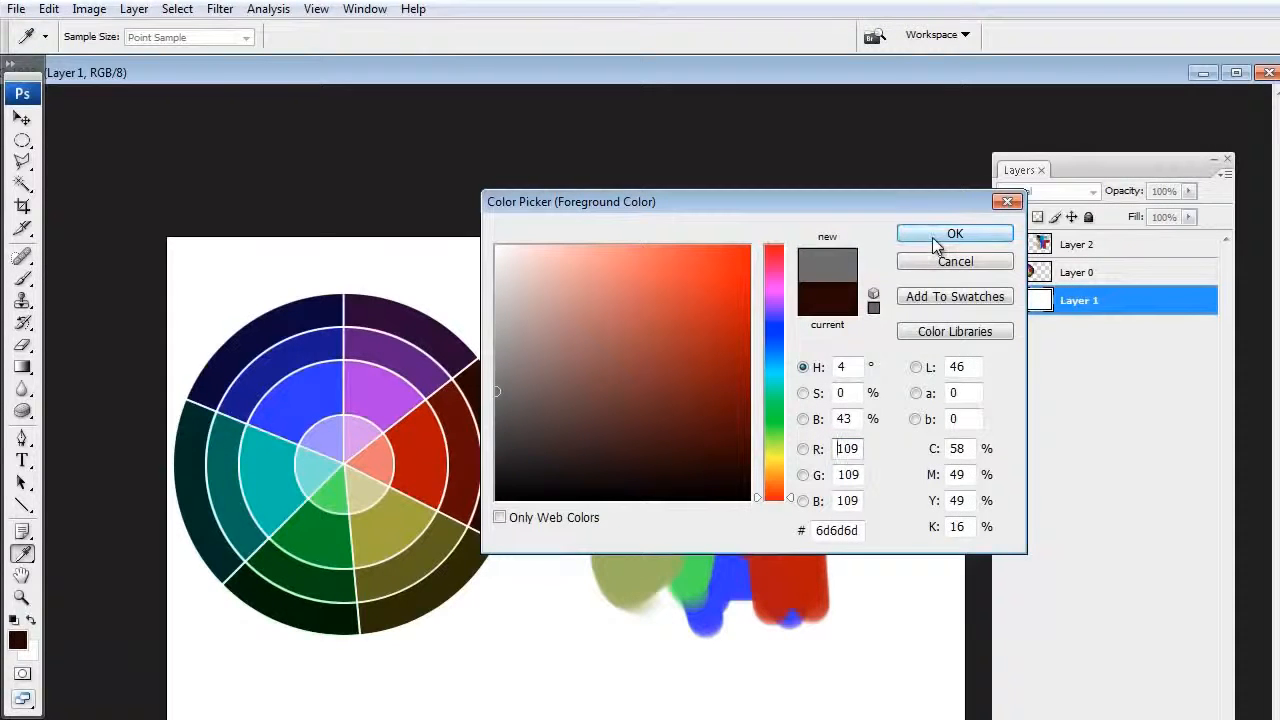
{"action": "left_click", "coordinate": [933, 240]}
{"action": "key", "text": "alt+BackSpace"}
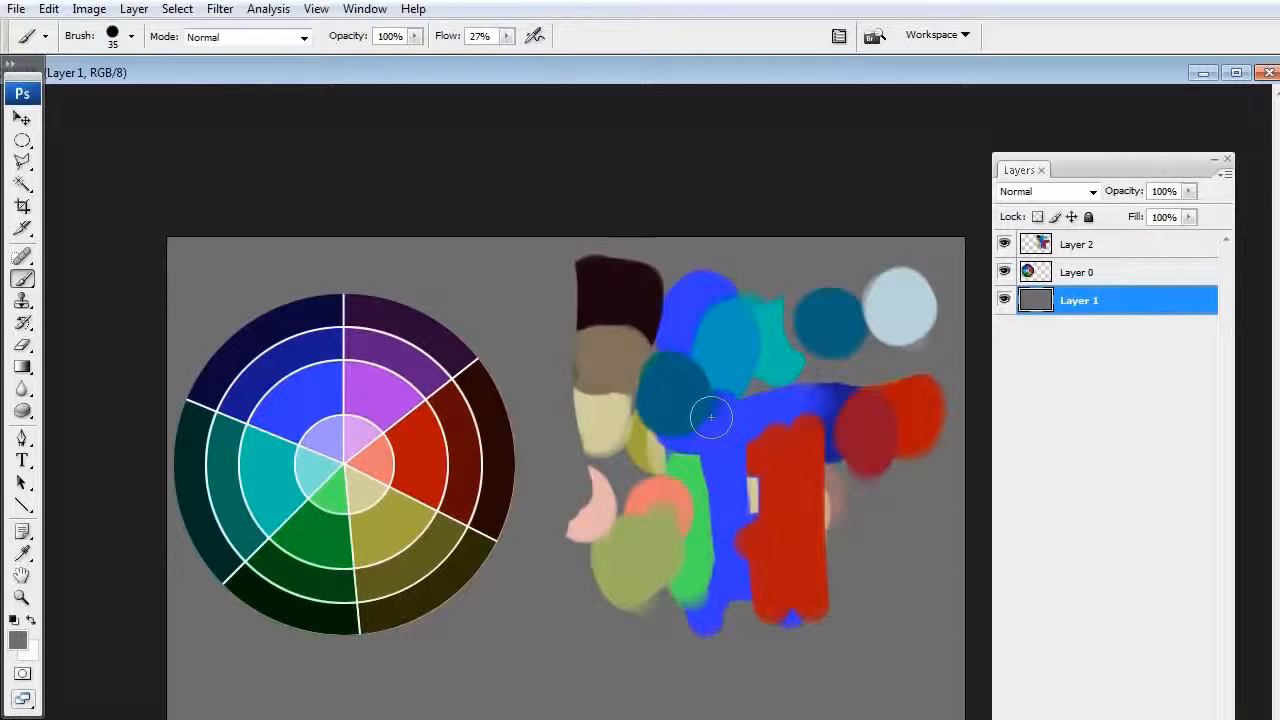
{"action": "key", "text": "ctrl+BackSpace"}
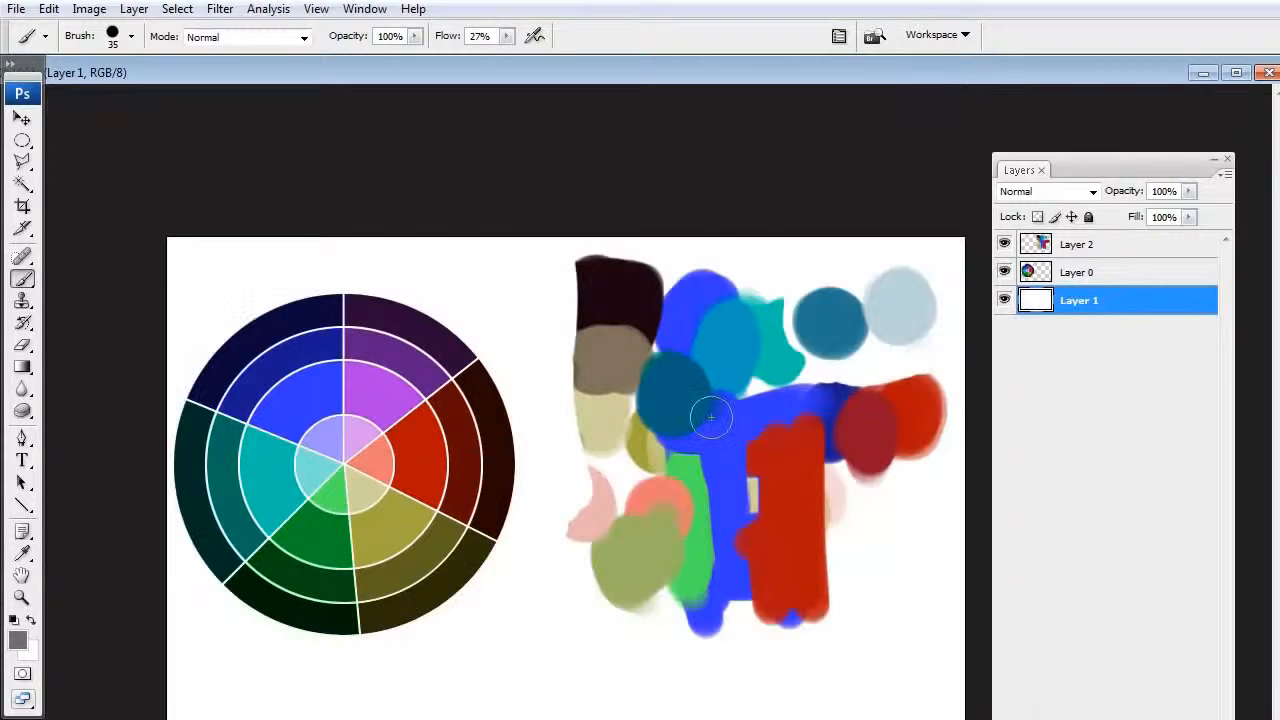
Mix a salmon-pink dab from the sampled red on Layer 1, left of the olive-green dab, and undo its strokes
{"action": "left_click", "coordinate": [909, 420], "text": "alt"}
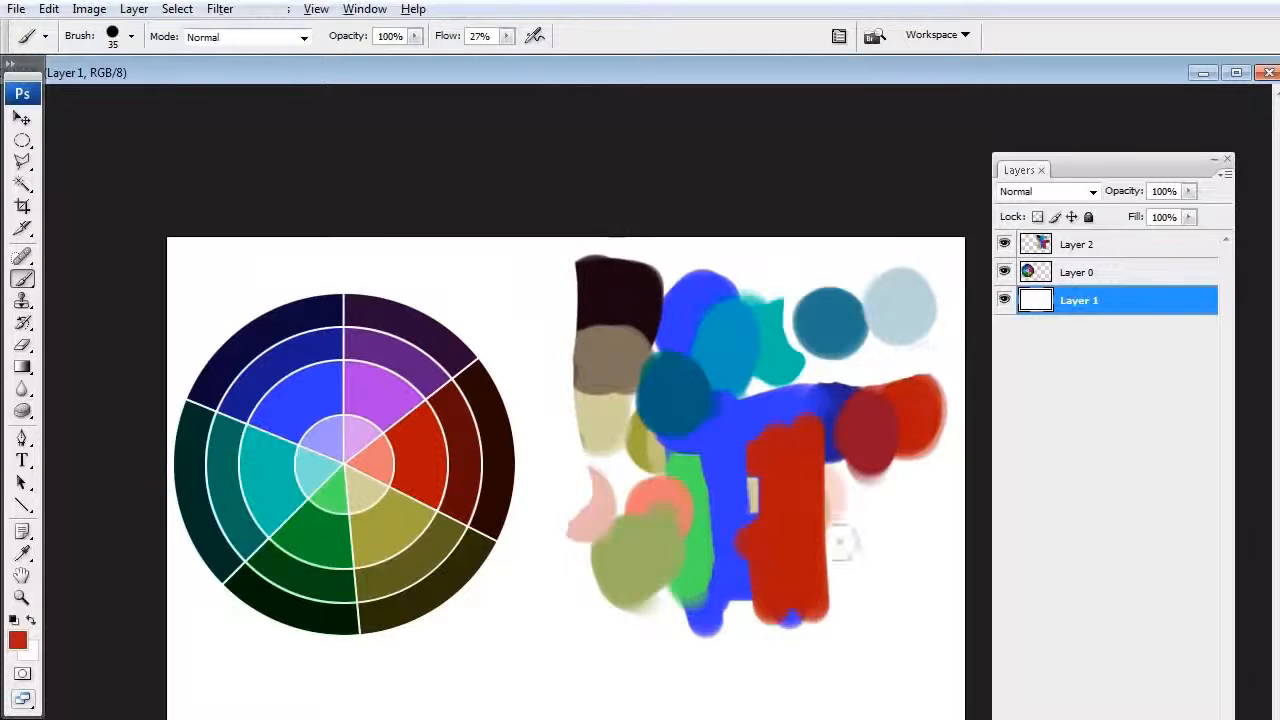
{"action": "mouse_move", "coordinate": [556, 555]}
{"action": "left_mouse_down"}
{"action": "mouse_move", "coordinate": [546, 599]}
{"action": "mouse_move", "coordinate": [561, 622]}
{"action": "mouse_move", "coordinate": [562, 576]}
{"action": "mouse_move", "coordinate": [548, 570]}
{"action": "mouse_move", "coordinate": [600, 640]}
{"action": "left_mouse_up"}
{"action": "left_click", "coordinate": [548, 590], "text": "alt"}
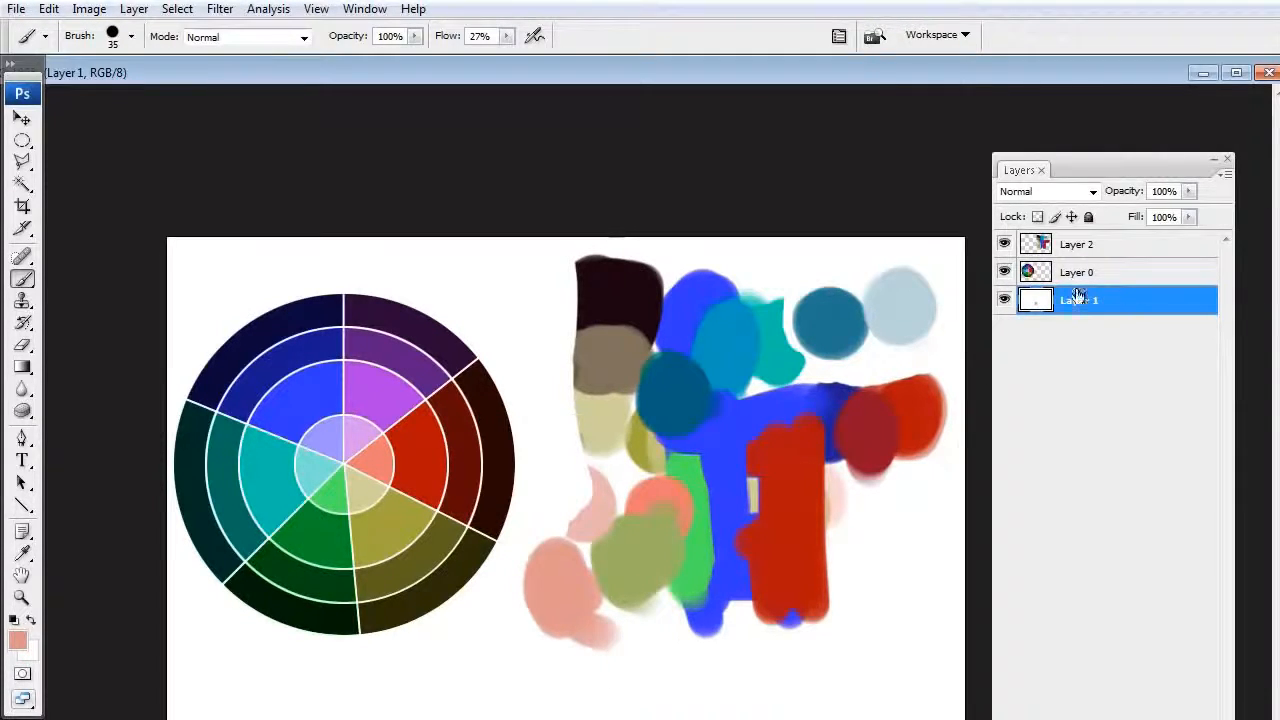
{"action": "key", "text": "ctrl+alt+z"}
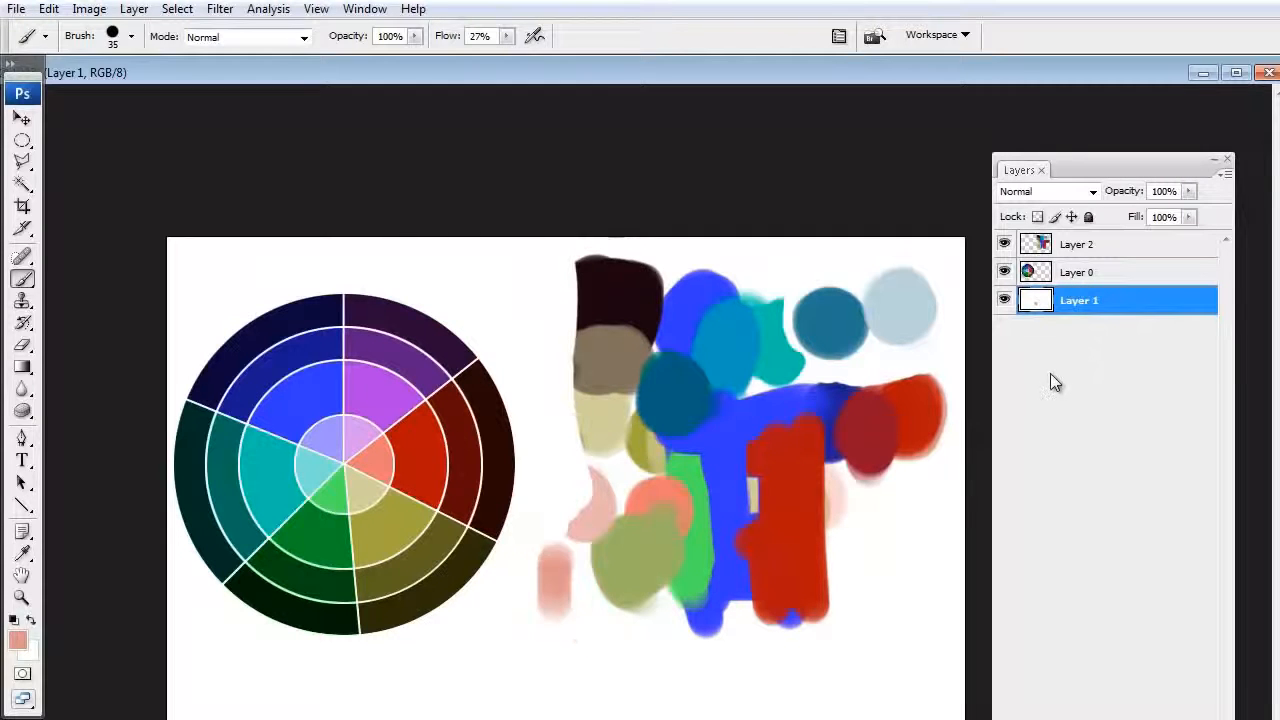
{"action": "key", "text": "ctrl+alt+z"}
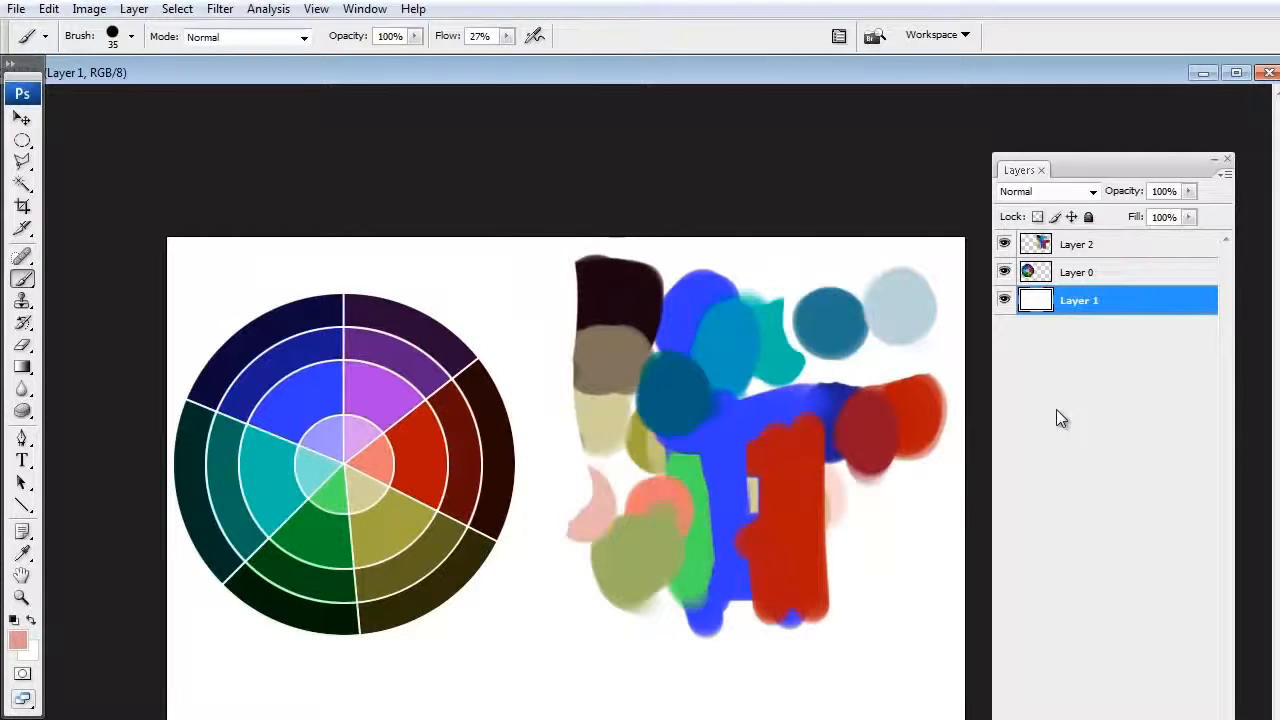
Hide Layer 2 and shift the wheel's hue on Layer 0 with Hue/Saturation, turning the red wedge magenta and the teal wedge green
{"action": "left_click", "coordinate": [1004, 244]}
{"action": "left_click", "coordinate": [1045, 272]}
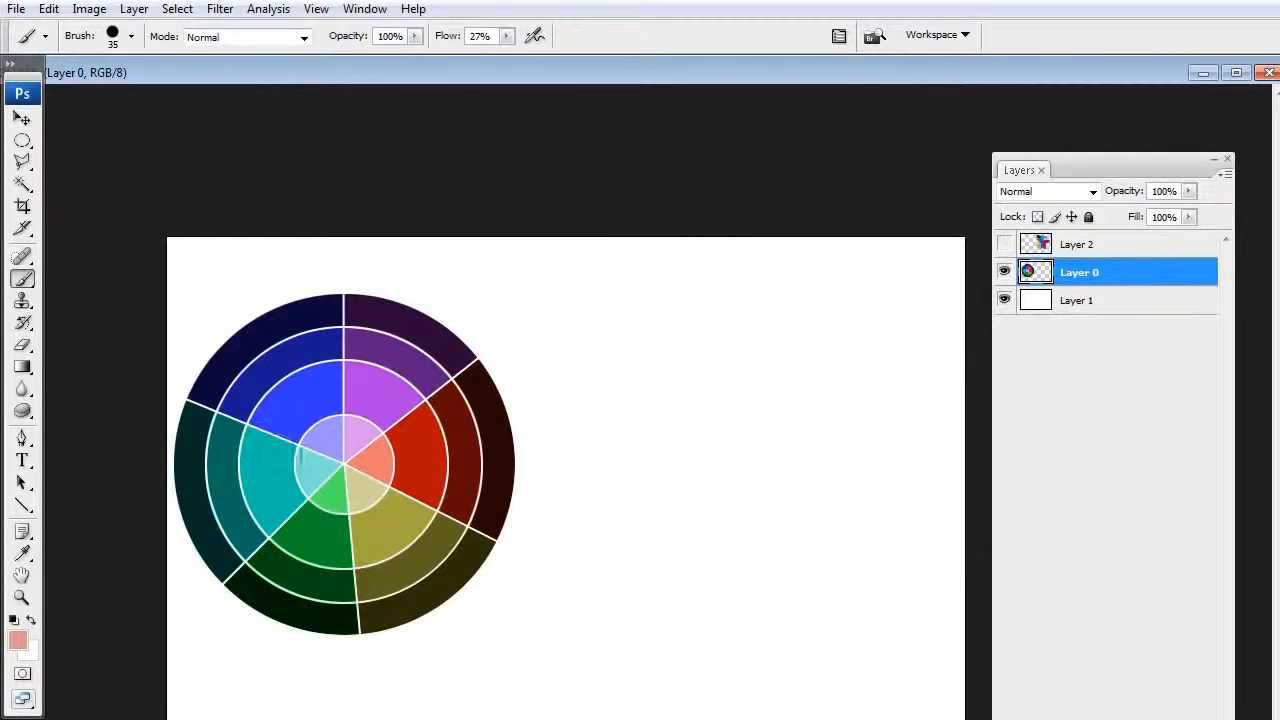
{"action": "key", "text": "ctrl+u"}
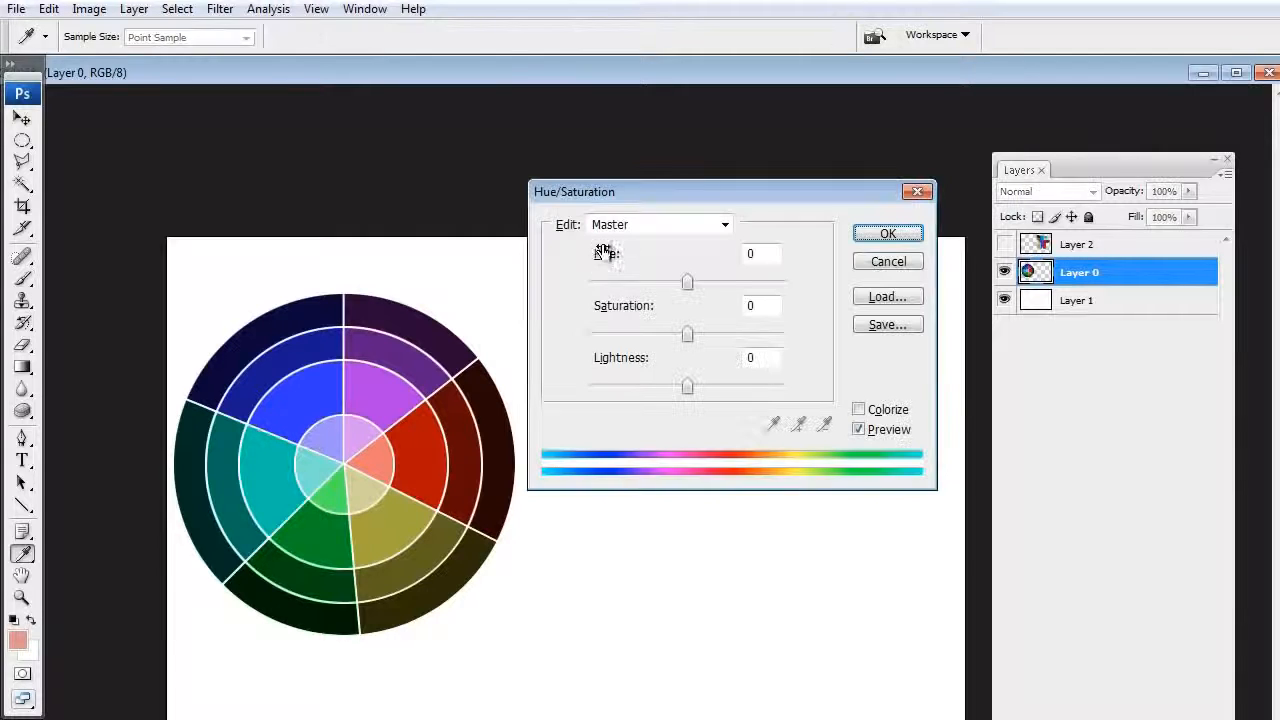
{"action": "left_click_drag", "start_coordinate": [687, 282], "coordinate": [646, 283]}
{"action": "left_click", "coordinate": [868, 234]}
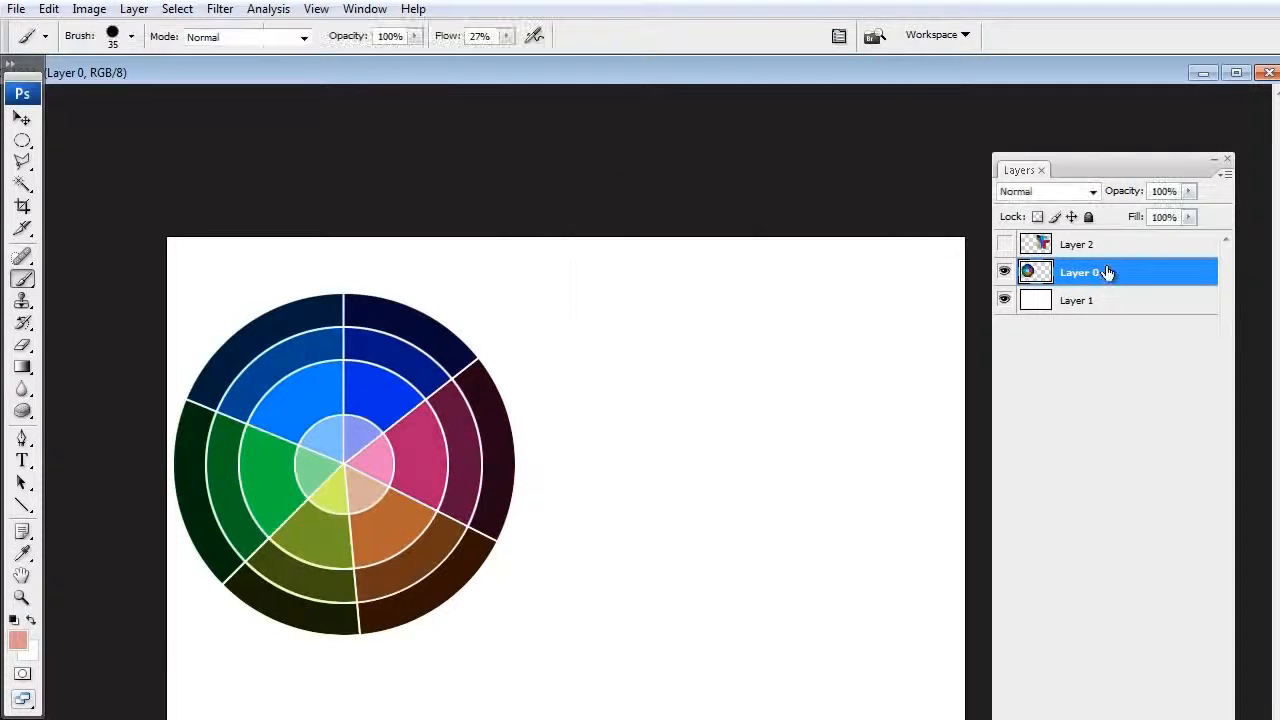
Fully lock Layer 0 and Layer 1, and make Layer 2 active and visible
{"action": "left_click", "coordinate": [1090, 218]}
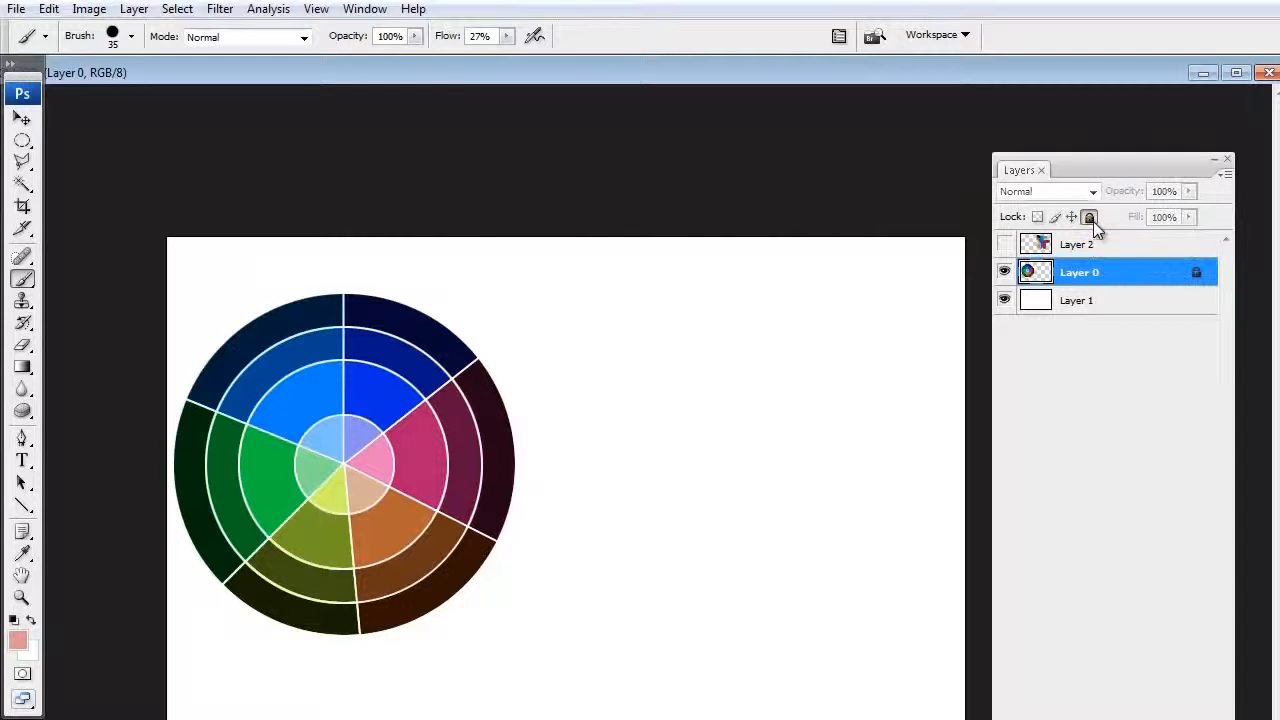
{"action": "left_click", "coordinate": [1084, 301]}
{"action": "left_click", "coordinate": [1090, 218]}
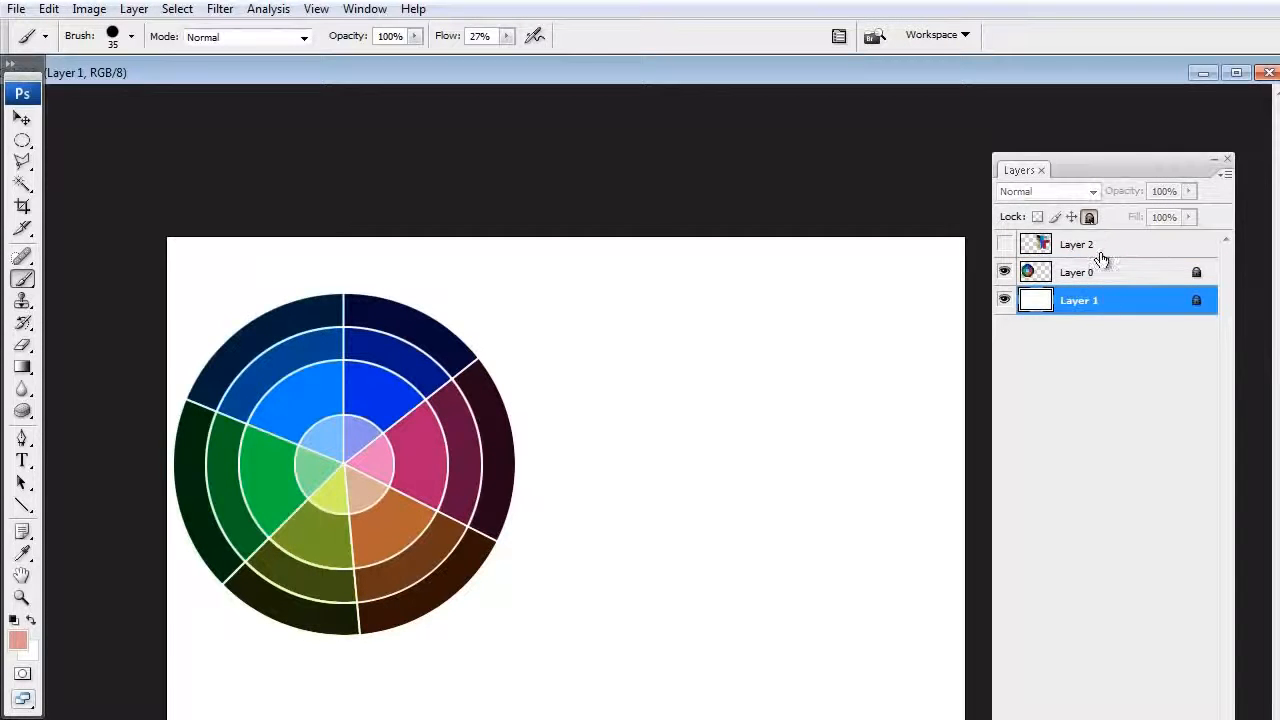
{"action": "left_click", "coordinate": [1099, 252]}
{"action": "left_click", "coordinate": [1004, 245]}
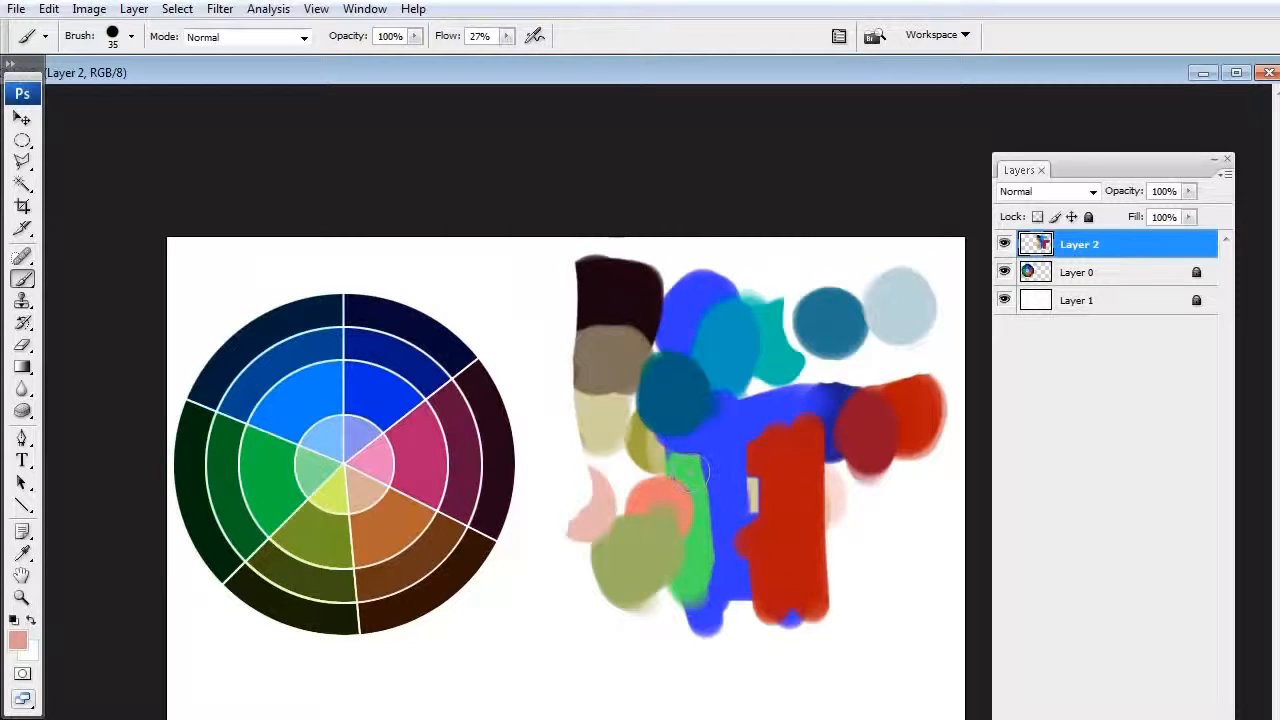
Paint a wavy stroke in the sampled blue from the wheel across the dabs on Layer 2, and try brushing on locked Layer 0
{"action": "left_click", "coordinate": [718, 450], "text": "alt"}
{"action": "mouse_move", "coordinate": [480, 340]}
{"action": "left_mouse_down"}
{"action": "mouse_move", "coordinate": [445, 455]}
{"action": "mouse_move", "coordinate": [690, 530]}
{"action": "mouse_move", "coordinate": [700, 480]}
{"action": "left_mouse_up"}
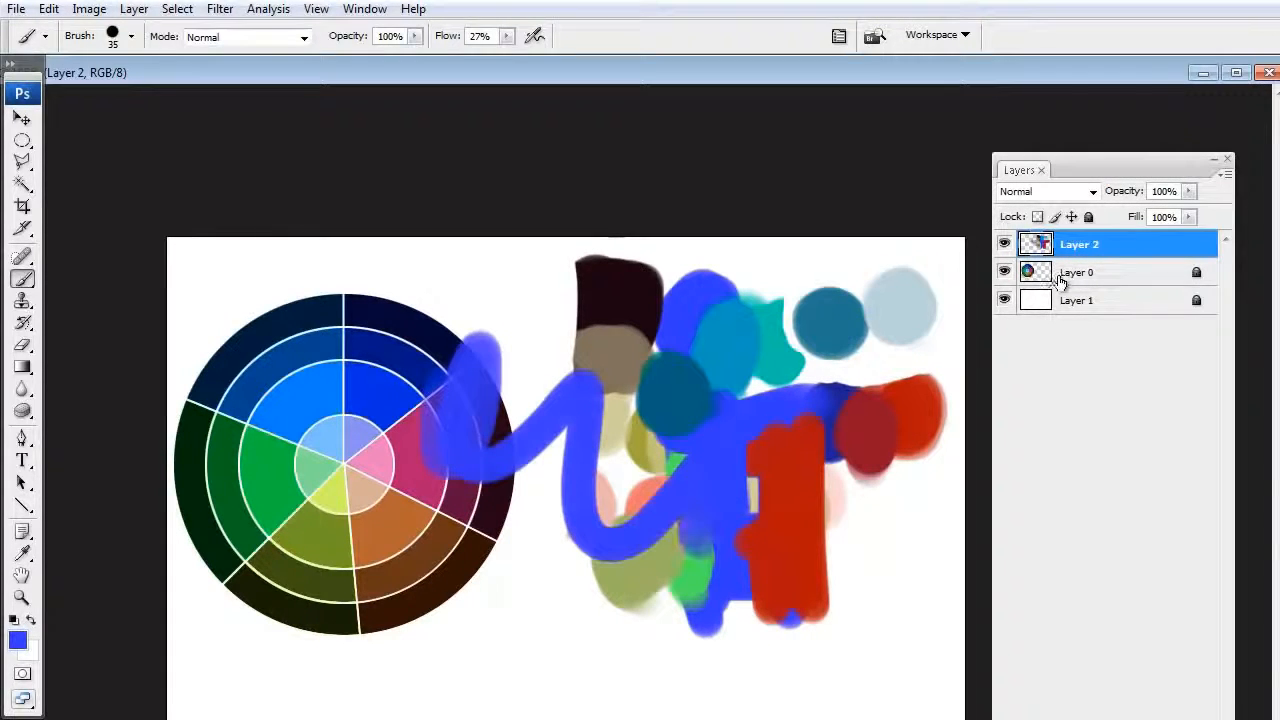
{"action": "left_click", "coordinate": [1070, 277]}
{"action": "left_click", "coordinate": [584, 425]}
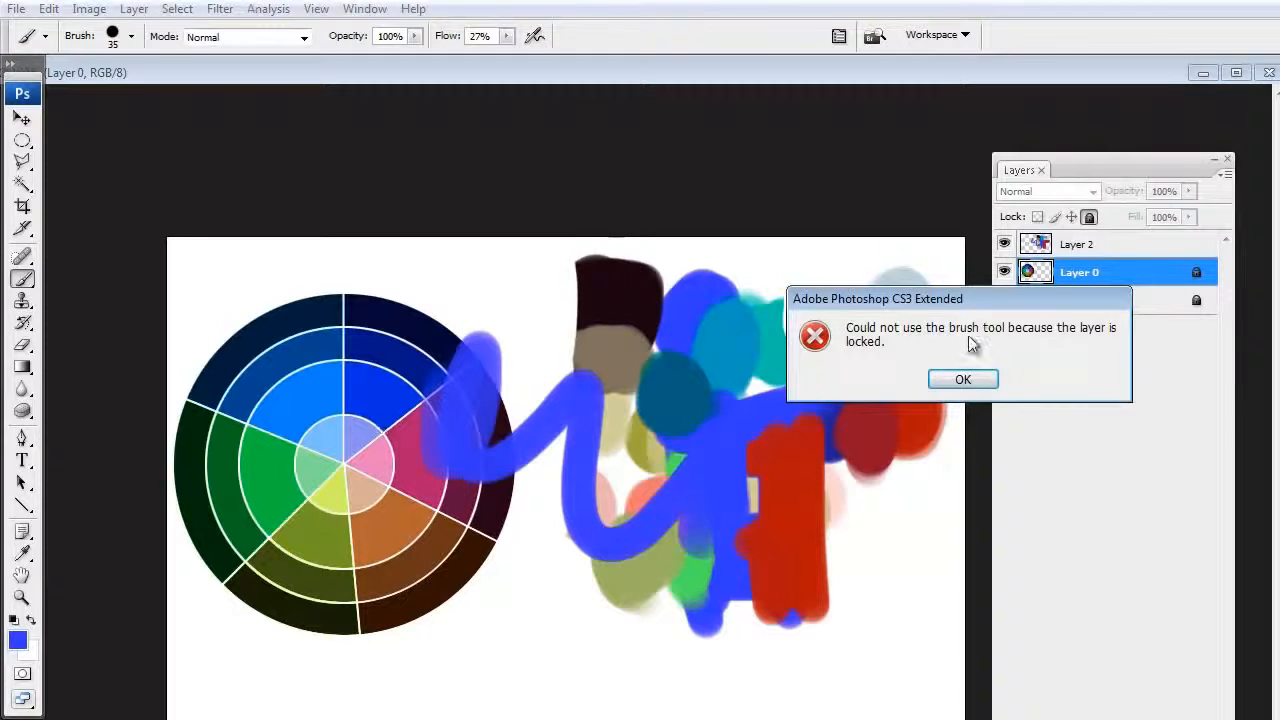
{"action": "left_click", "coordinate": [963, 379]}
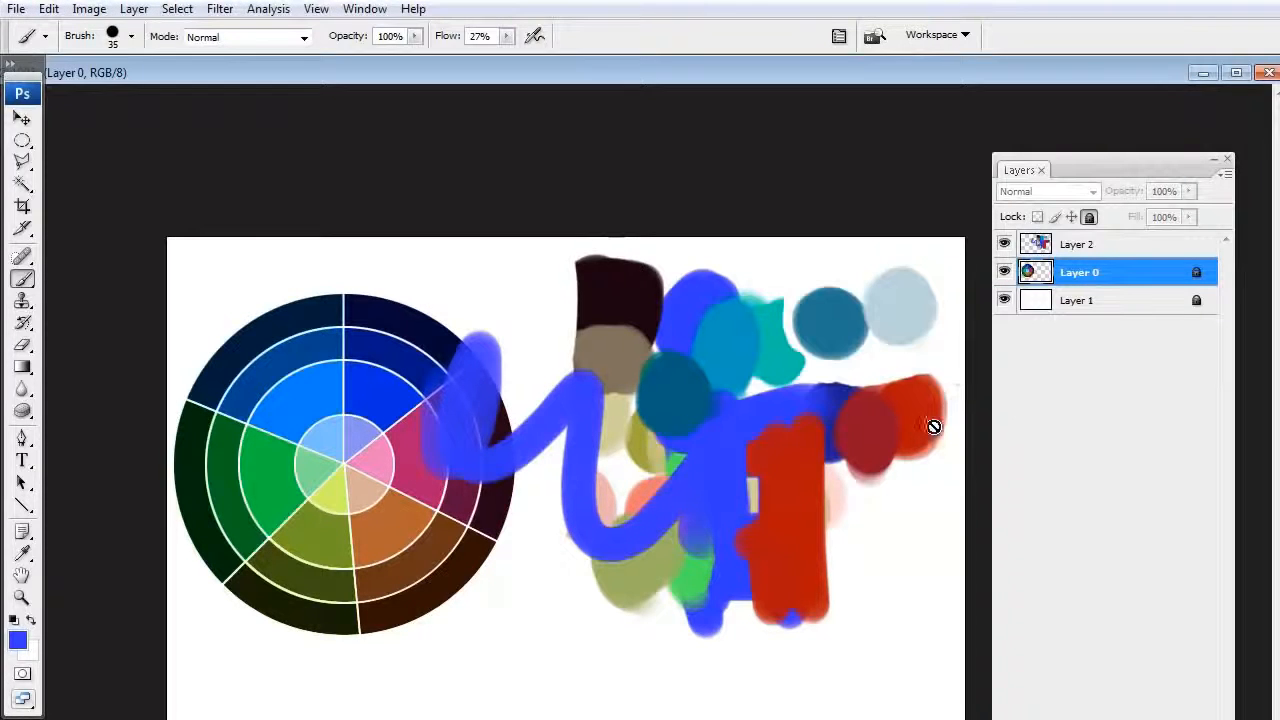
Erase the part of the blue stroke that covers the wheel on Layer 2
{"action": "left_click", "coordinate": [1045, 250]}
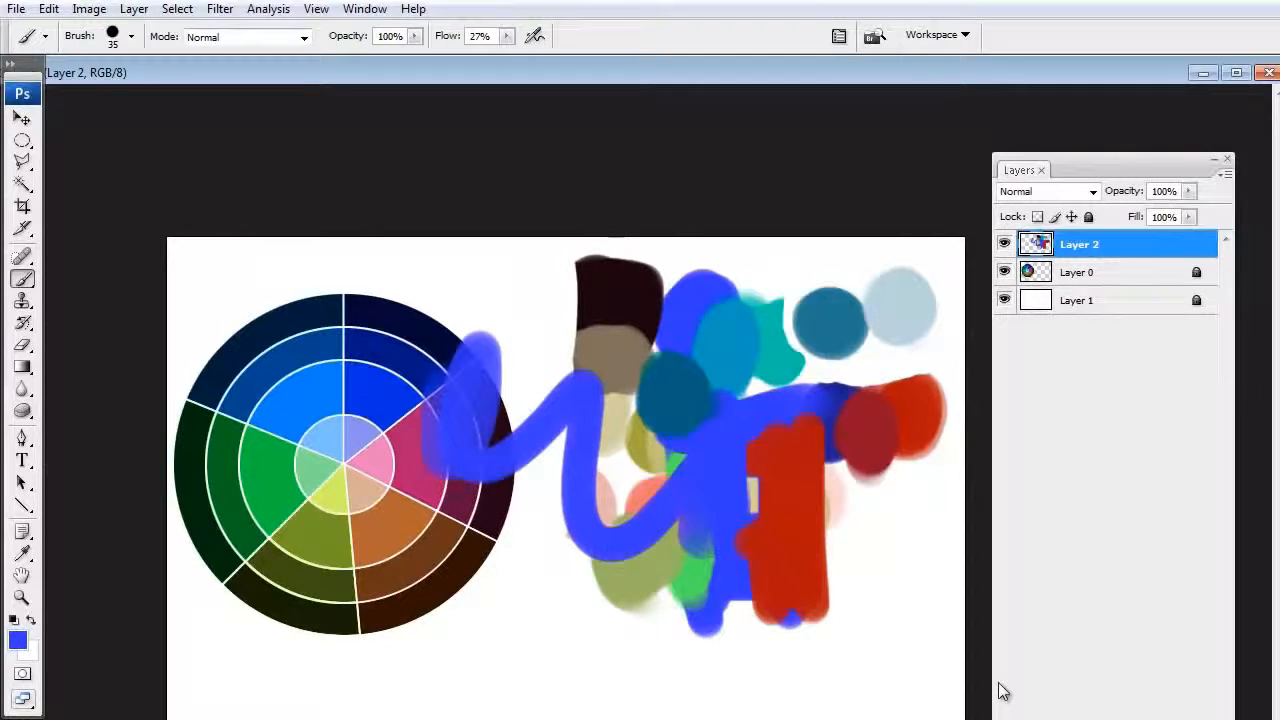
{"action": "mouse_move", "coordinate": [480, 345]}
{"action": "left_mouse_down"}
{"action": "mouse_move", "coordinate": [445, 430]}
{"action": "mouse_move", "coordinate": [500, 420]}
{"action": "mouse_move", "coordinate": [545, 440]}
{"action": "left_mouse_up"}
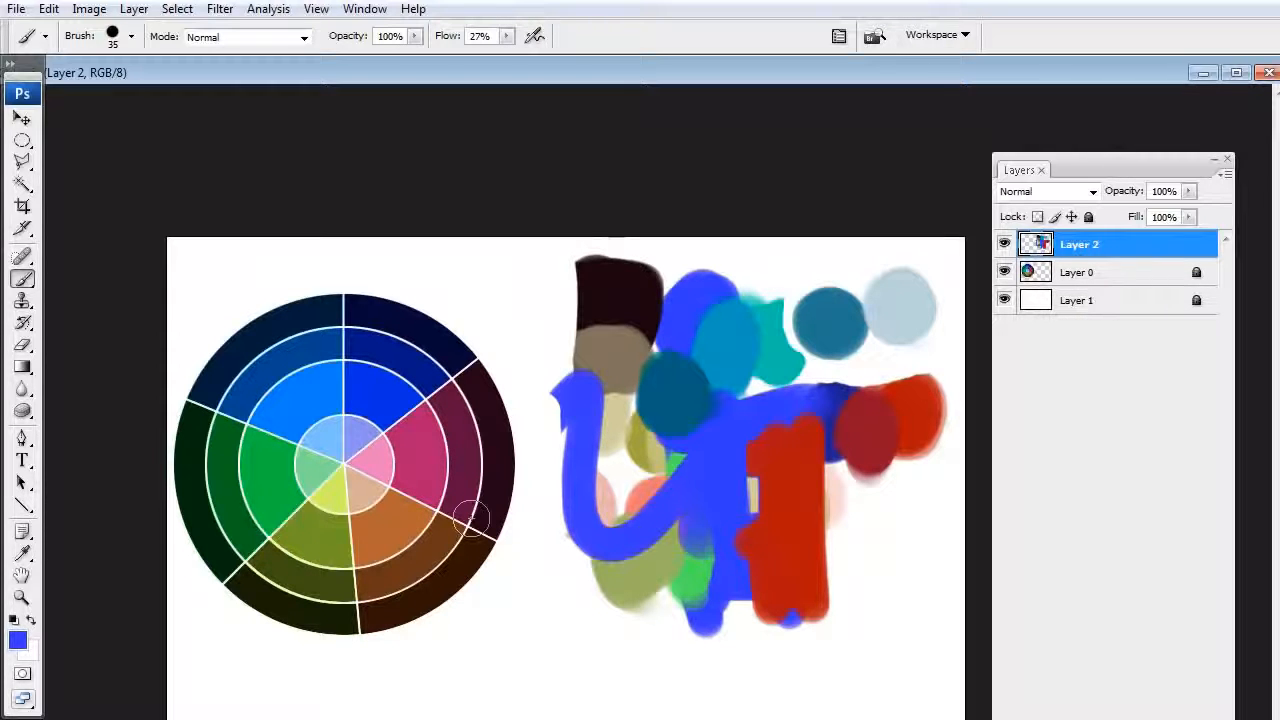
{"action": "left_click", "coordinate": [18, 640]}
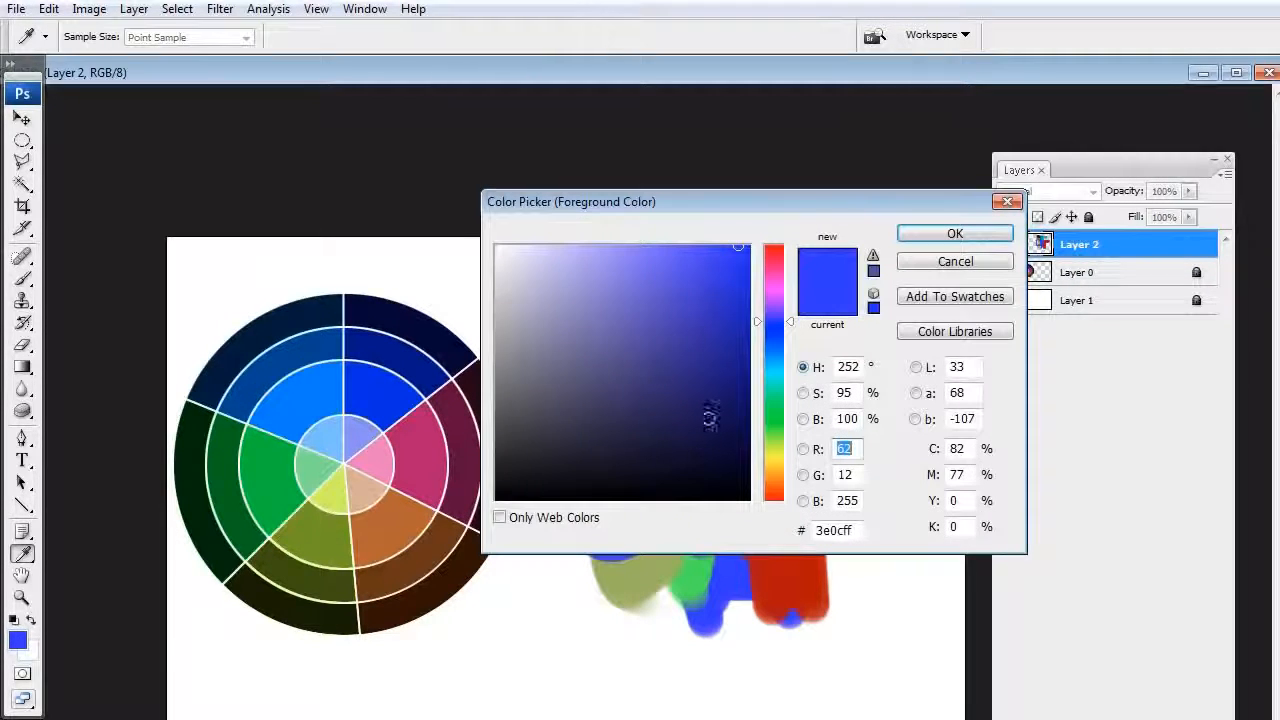
{"action": "left_click", "coordinate": [774, 287]}
{"action": "left_click", "coordinate": [707, 318]}
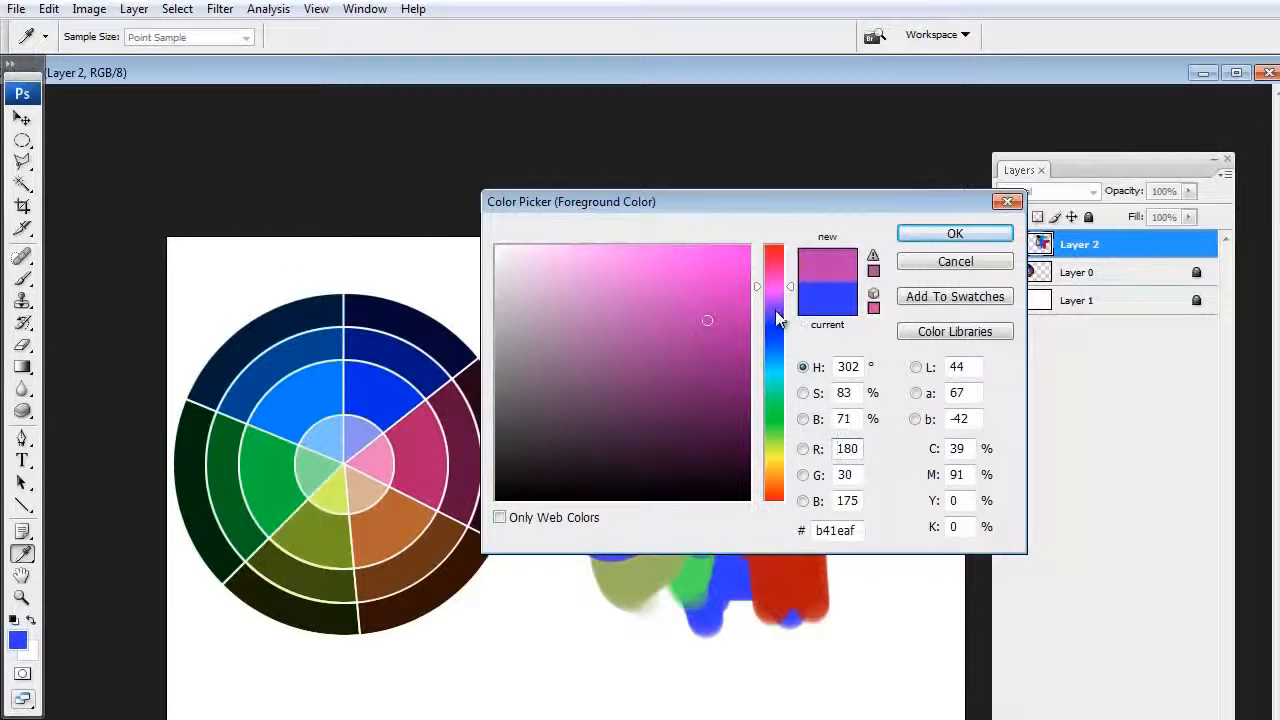
{"action": "left_click_drag", "start_coordinate": [779, 290], "coordinate": [779, 468]}
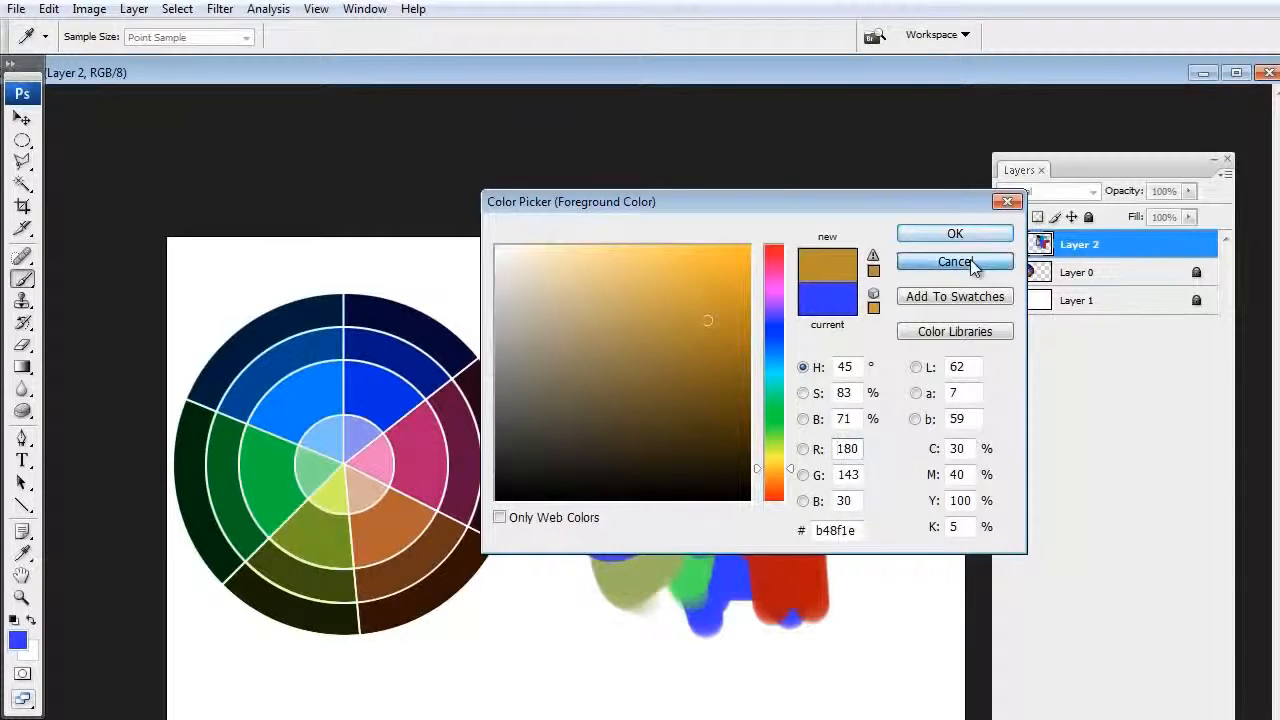
{"action": "left_click", "coordinate": [962, 261]}
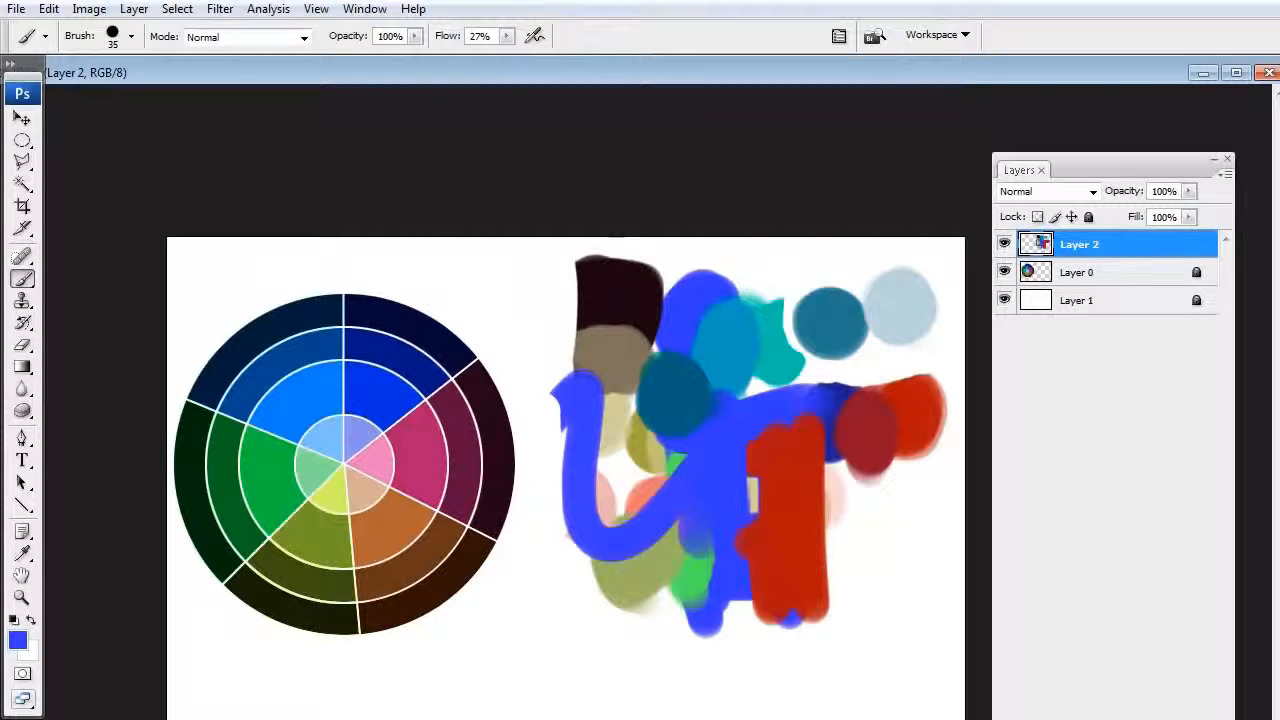
Switch to the browser to view the Pencil Kings portrait color values page, and return to Photoshop
{"action": "key", "text": "alt+Tab"}
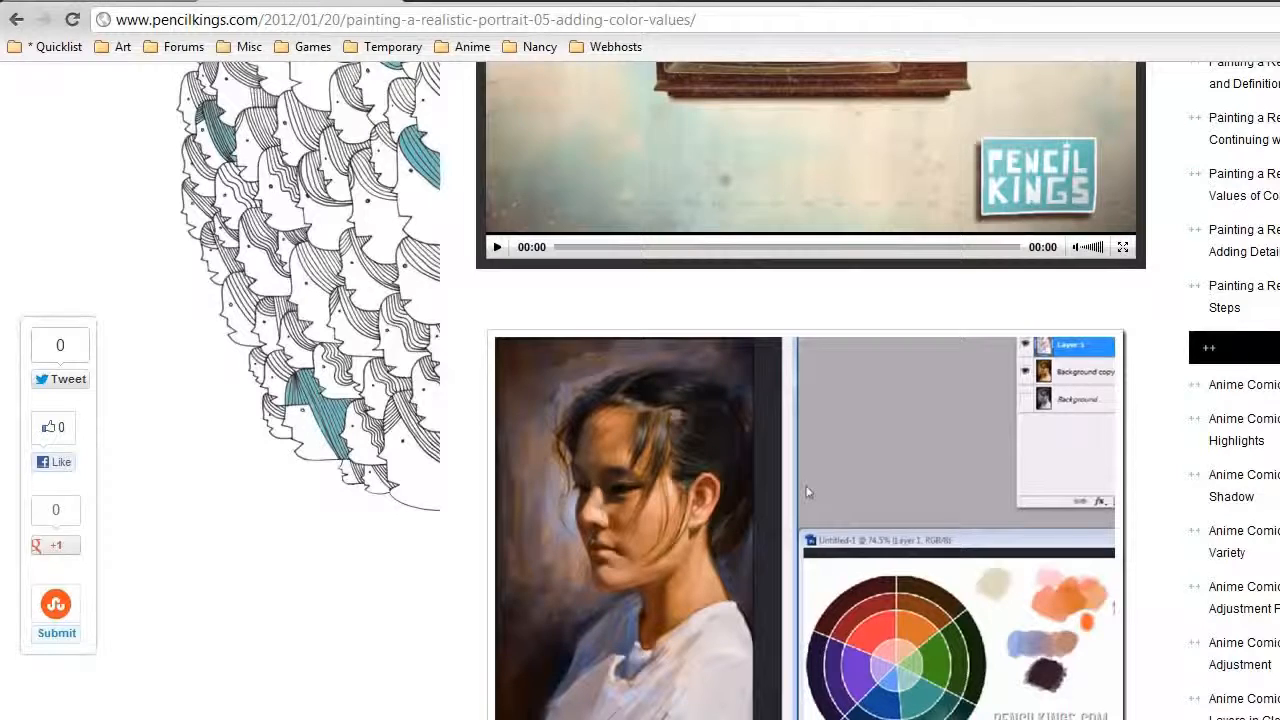
{"action": "key", "text": "alt+Tab"}
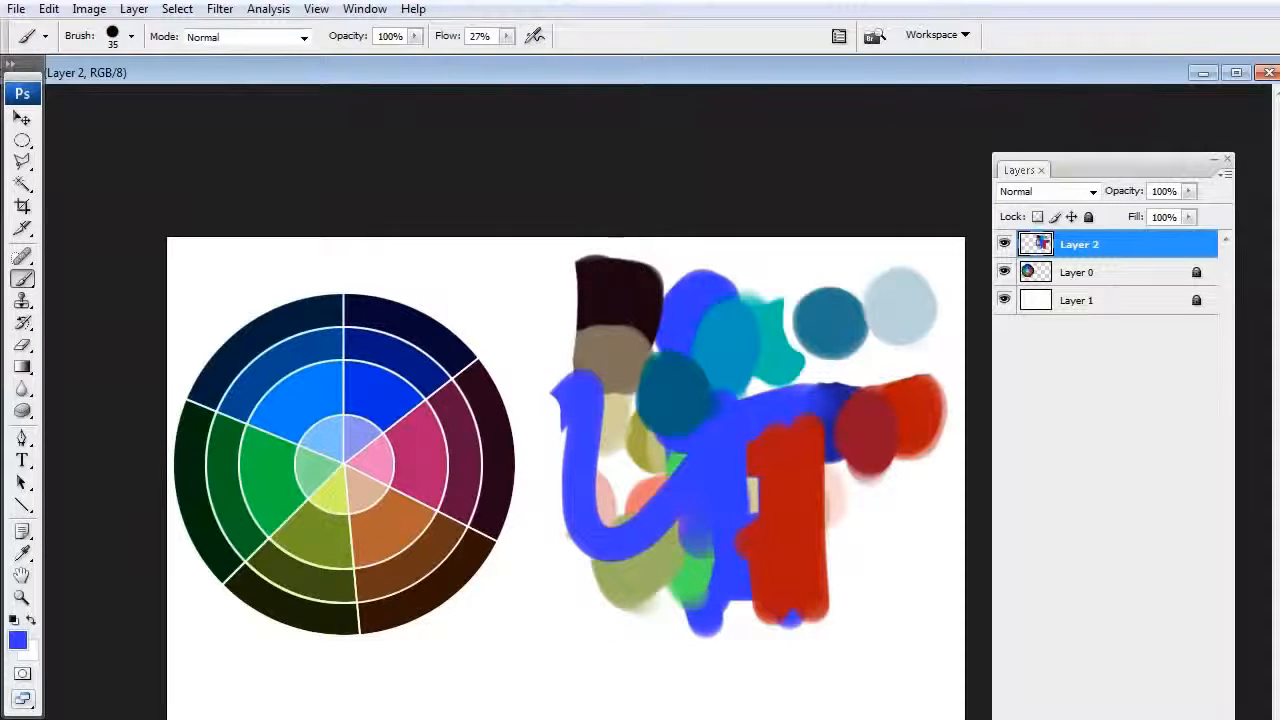